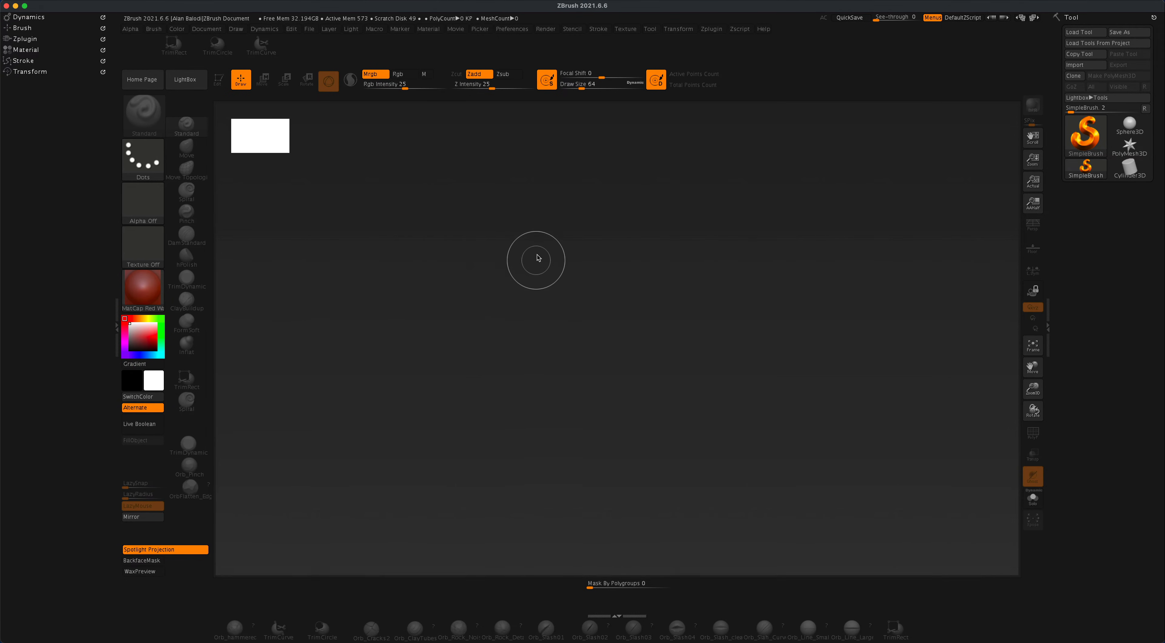
# Load the Female project from LightBox and expand the figure's Subtool list.
pyautogui.press(',')
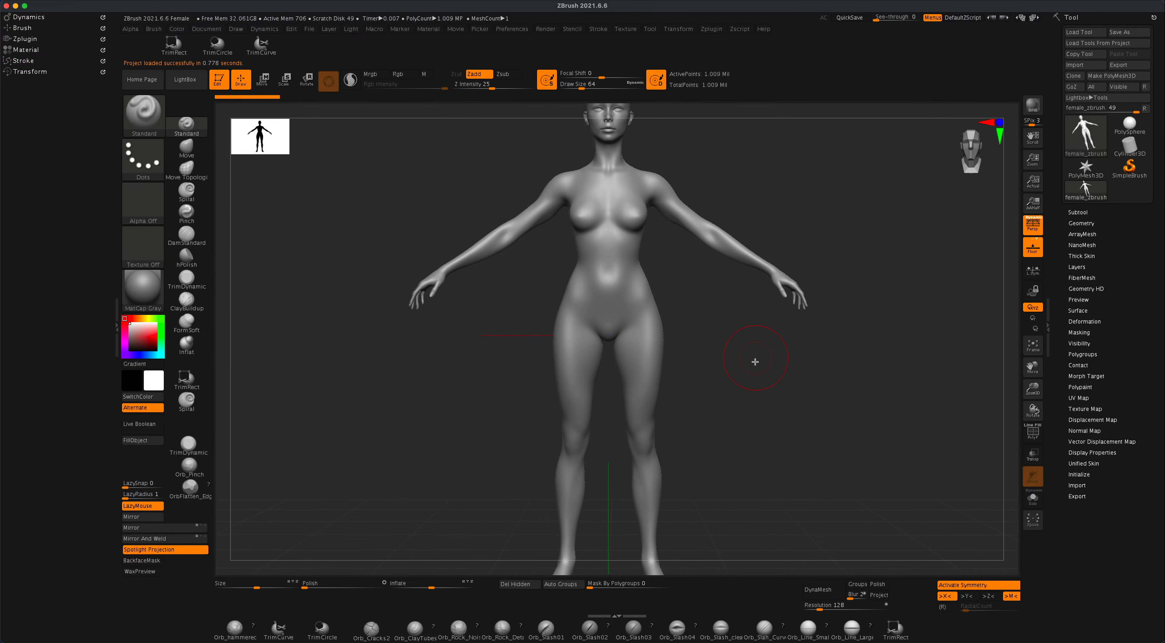
pyautogui.moveTo(755, 362)
pyautogui.mouseDown()
pyautogui.moveTo(752, 351)
pyautogui.moveTo(764, 369)
pyautogui.moveTo(754, 382)
pyautogui.moveTo(771, 389)
pyautogui.moveTo(765, 412)
pyautogui.moveTo(759, 385)
pyautogui.moveTo(793, 392)
pyautogui.moveTo(705, 409)
pyautogui.moveTo(729, 415)
pyautogui.moveTo(766, 475)
pyautogui.moveTo(772, 367)
pyautogui.moveTo(796, 466)
pyautogui.mouseUp()
pyautogui.click(1078, 211)
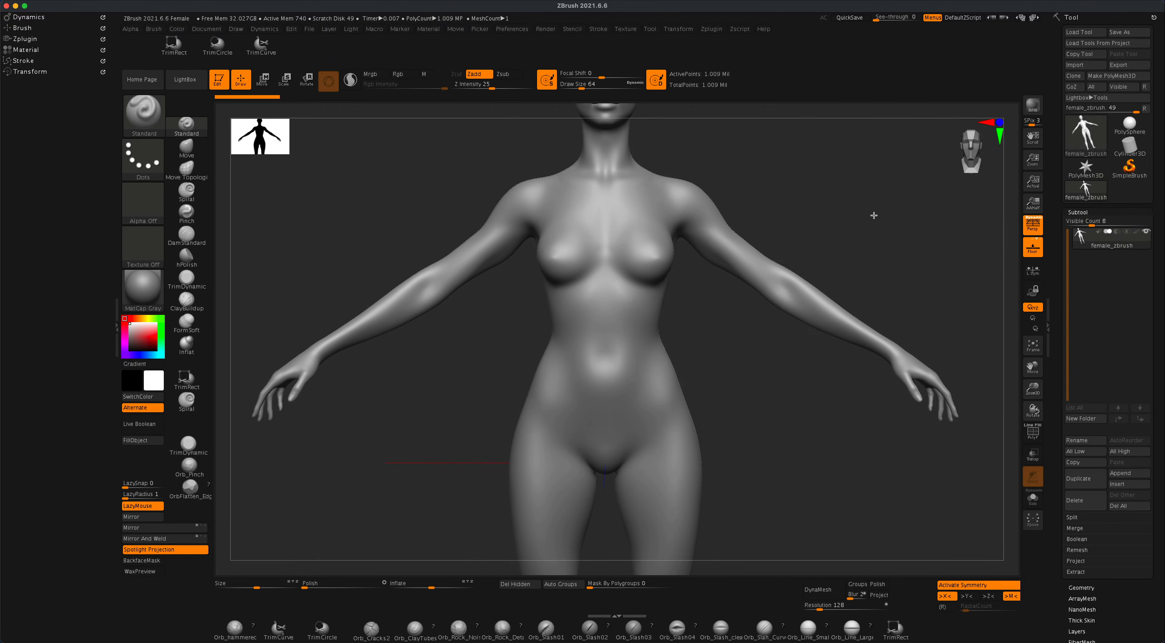
pyautogui.moveTo(873, 215); pyautogui.dragTo(873, 222)
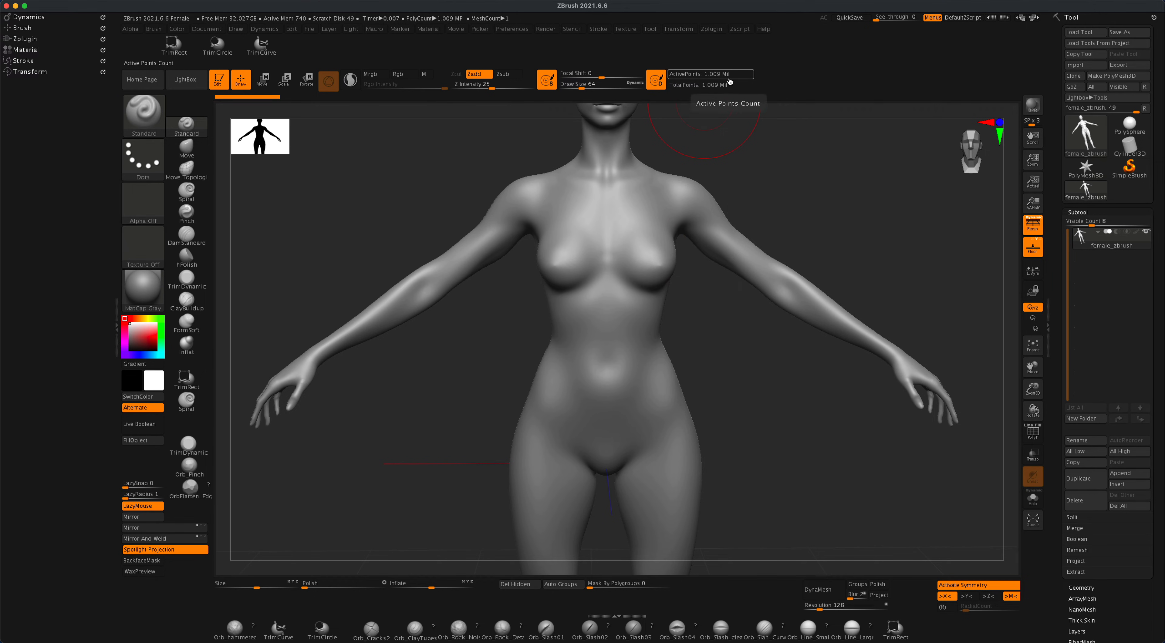
pyautogui.moveTo(759, 336)
pyautogui.mouseDown()
pyautogui.moveTo(738, 341)
pyautogui.moveTo(756, 335)
pyautogui.mouseUp()
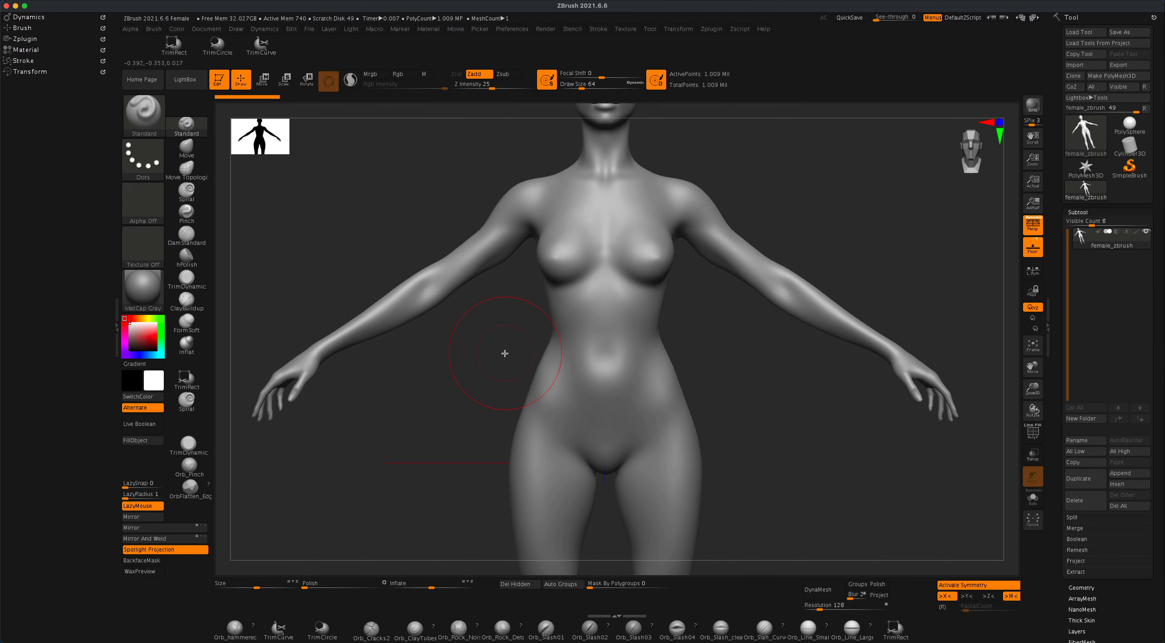
# Mask a rectangular band around the figure's waist and open the Geometry settings.
pyautogui.moveTo(517, 297)
pyautogui.keyDown('ctrl'); pyautogui.mouseDown()
pyautogui.moveTo(636, 372)
pyautogui.moveTo(795, 393)
pyautogui.moveTo(779, 370)
pyautogui.moveTo(707, 385)
pyautogui.moveTo(723, 384)
pyautogui.mouseUp(); pyautogui.keyUp('ctrl')
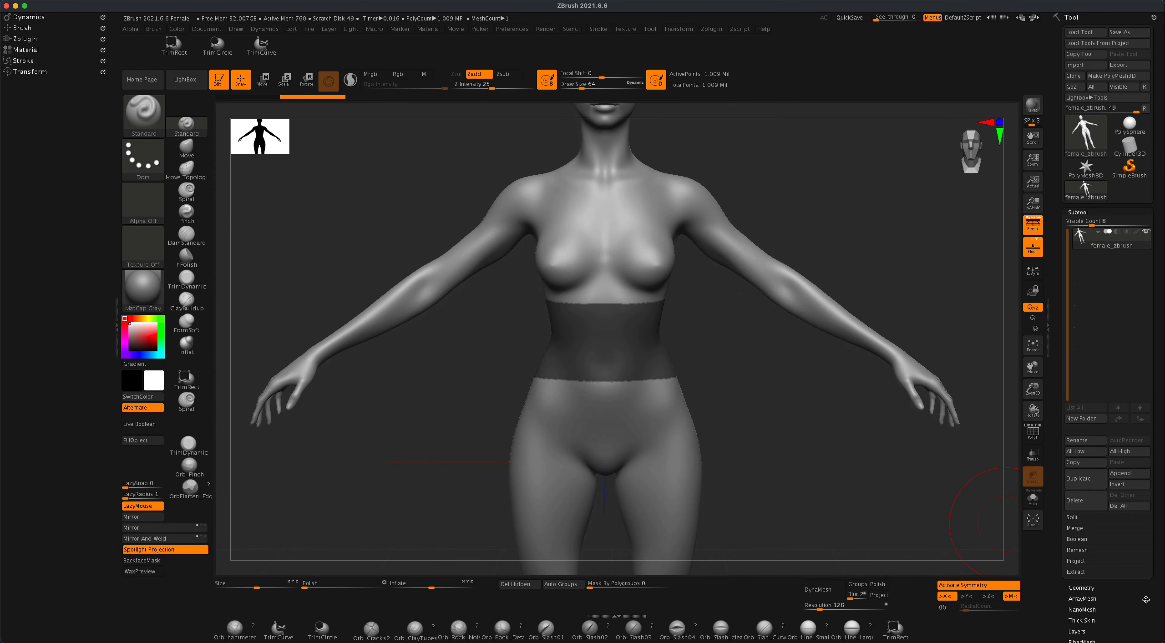
pyautogui.click(1079, 587)
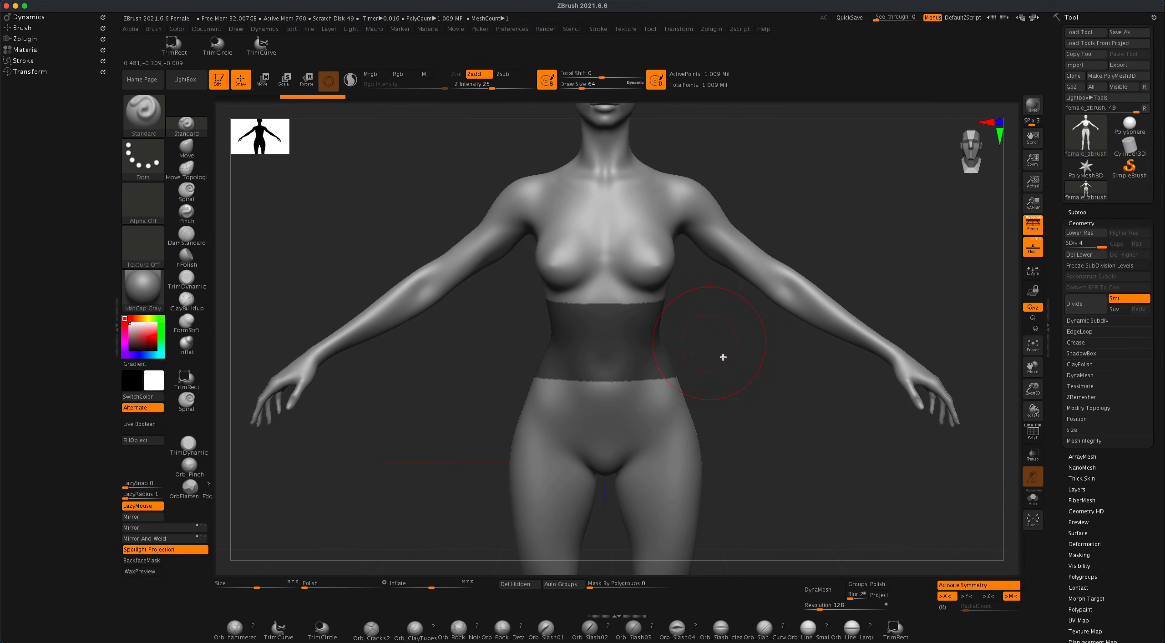
pyautogui.moveTo(722, 357); pyautogui.dragTo(640, 326)
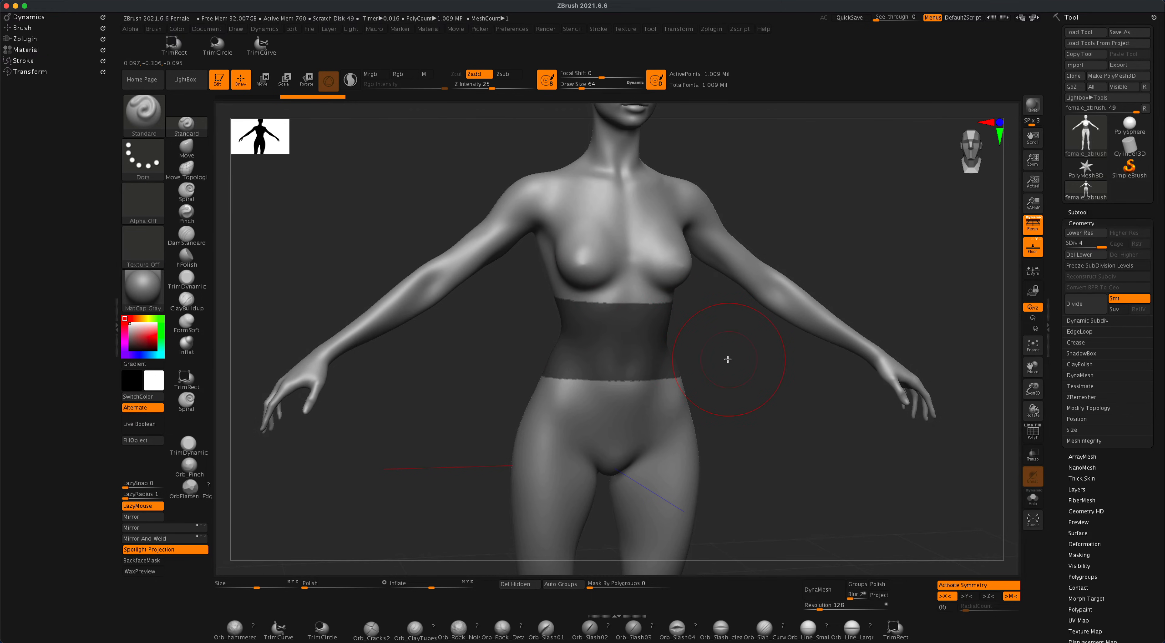
pyautogui.keyDown('alt'); pyautogui.moveTo(728, 360); pyautogui.dragTo(729, 388); pyautogui.keyUp('alt')
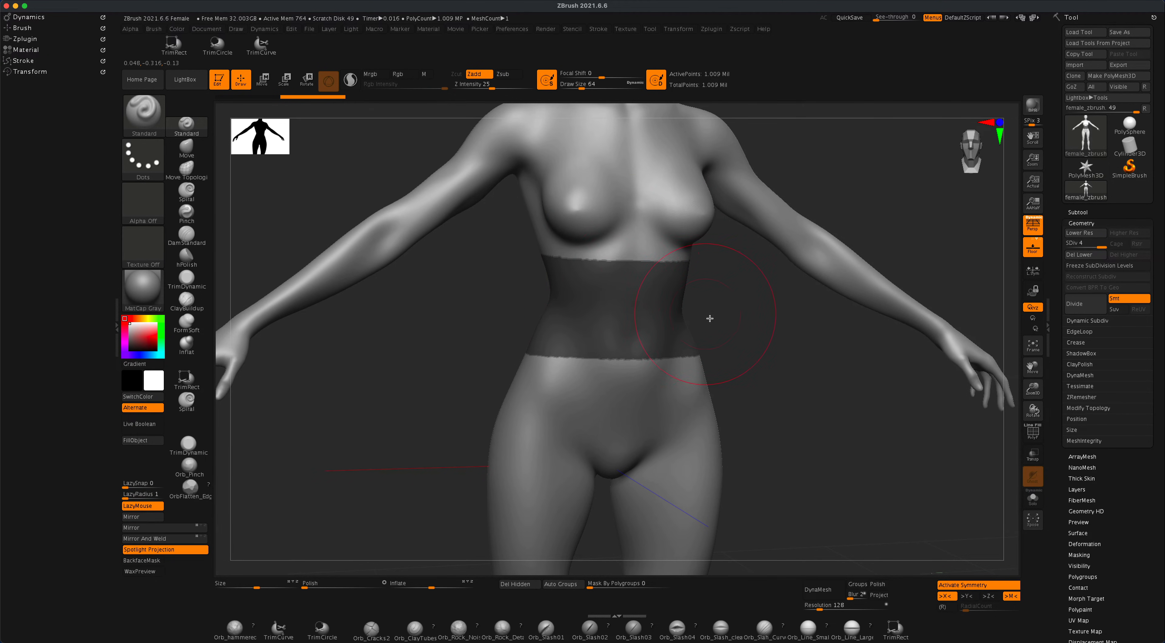
pyautogui.moveTo(774, 333); pyautogui.dragTo(772, 397)
pyautogui.moveTo(518, 314); pyautogui.dragTo(516, 313)
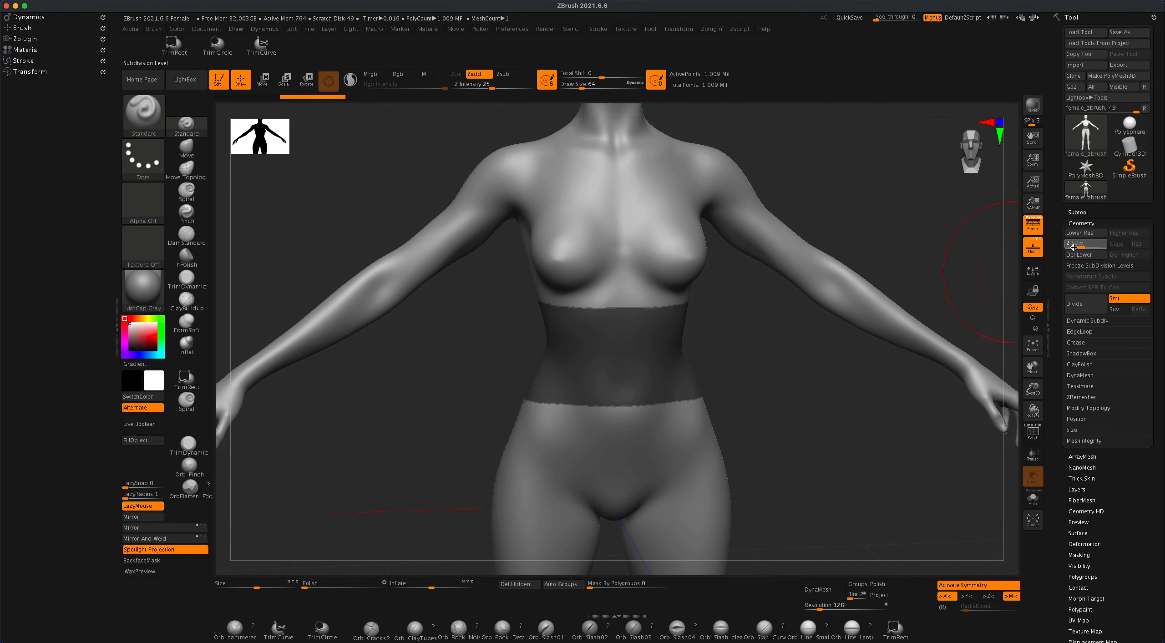
# Lower the mesh to subdivision level 1 and extend the rectangular mask from the waist down over the hips.
pyautogui.moveTo(1067, 247); pyautogui.dragTo(1055, 247)
pyautogui.moveTo(794, 405); pyautogui.dragTo(792, 403)
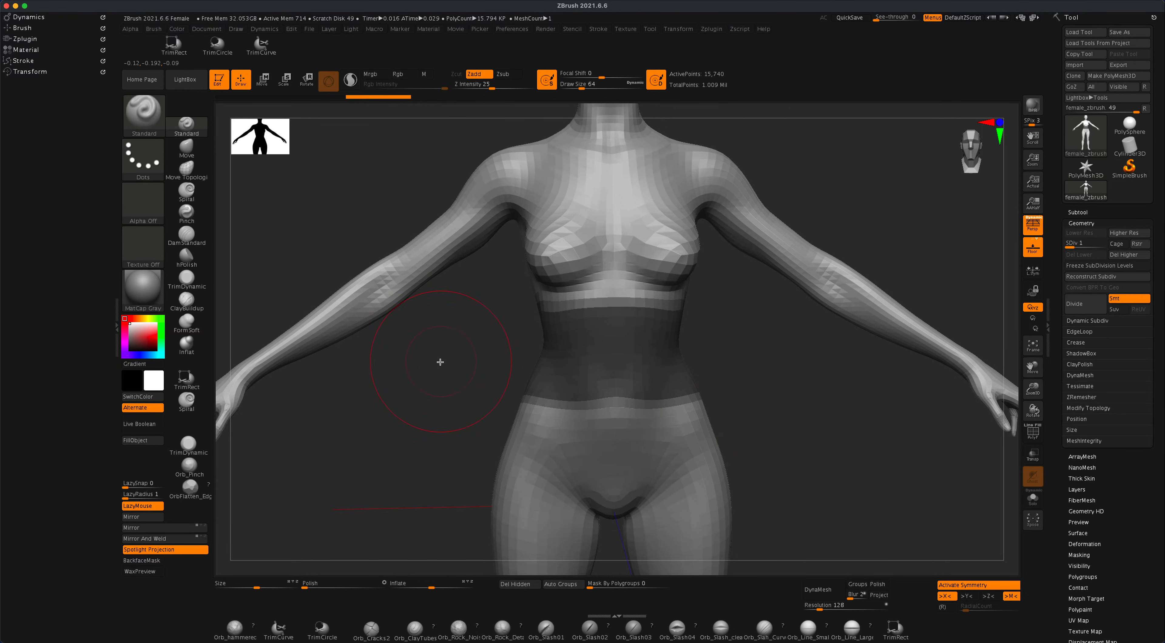
pyautogui.keyDown('ctrl'); pyautogui.moveTo(461, 358); pyautogui.dragTo(762, 450); pyautogui.keyUp('ctrl')
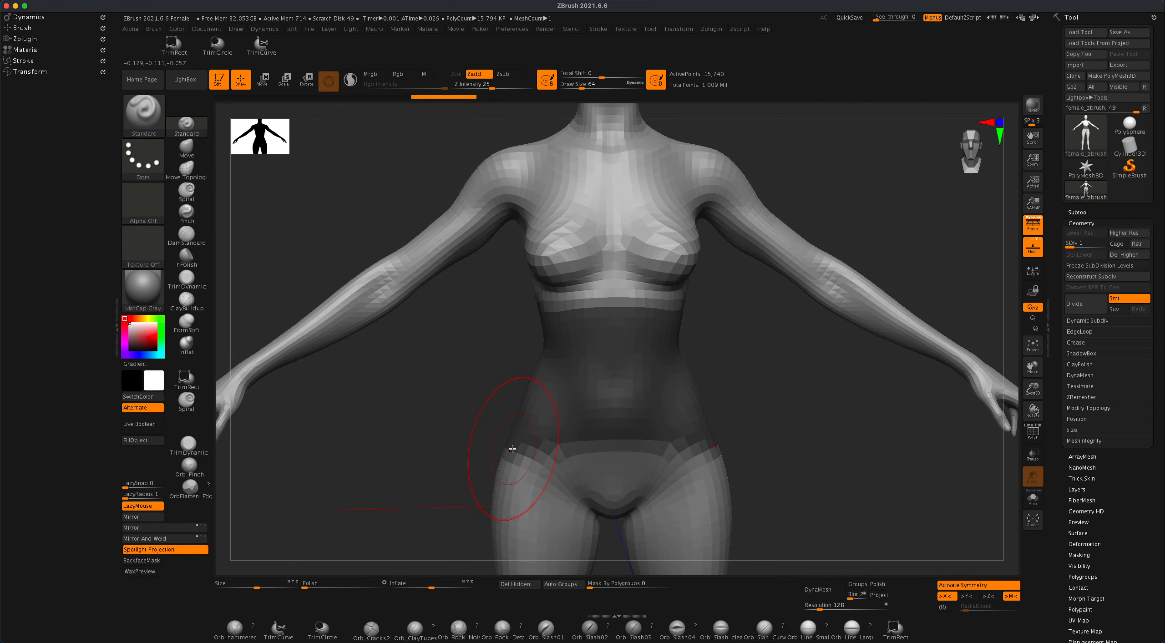
pyautogui.moveTo(792, 439)
pyautogui.mouseDown()
pyautogui.moveTo(812, 441)
pyautogui.moveTo(777, 458)
pyautogui.moveTo(858, 460)
pyautogui.moveTo(781, 456)
pyautogui.mouseUp()
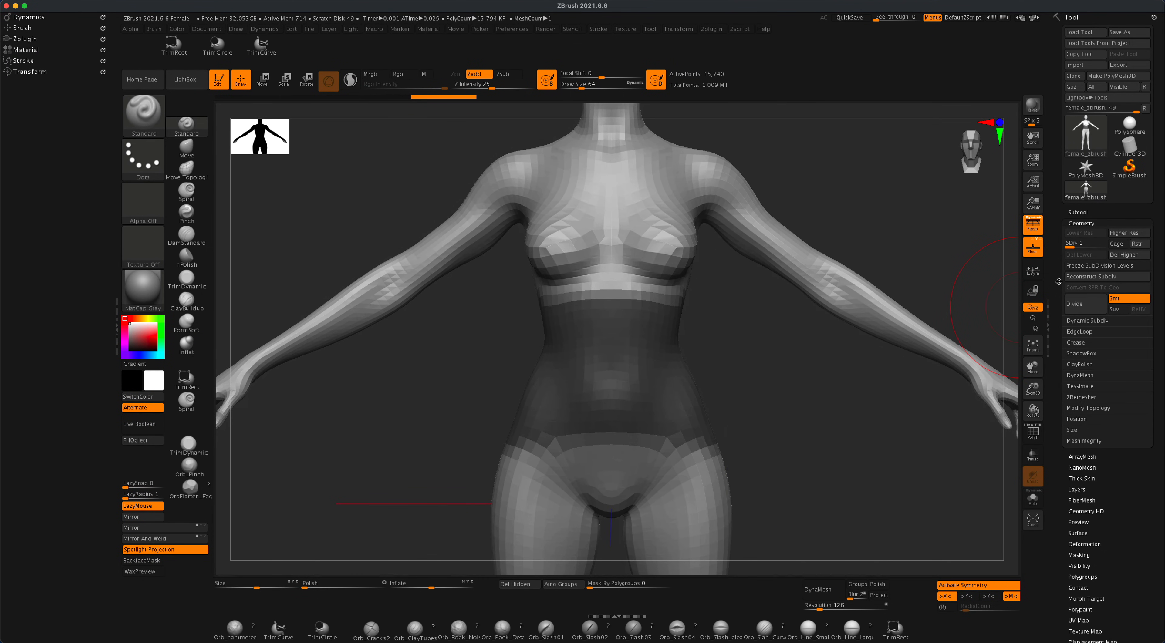
# Return the mesh to subdivision level 4 and clear the mask from the torso.
pyautogui.click(1108, 245)
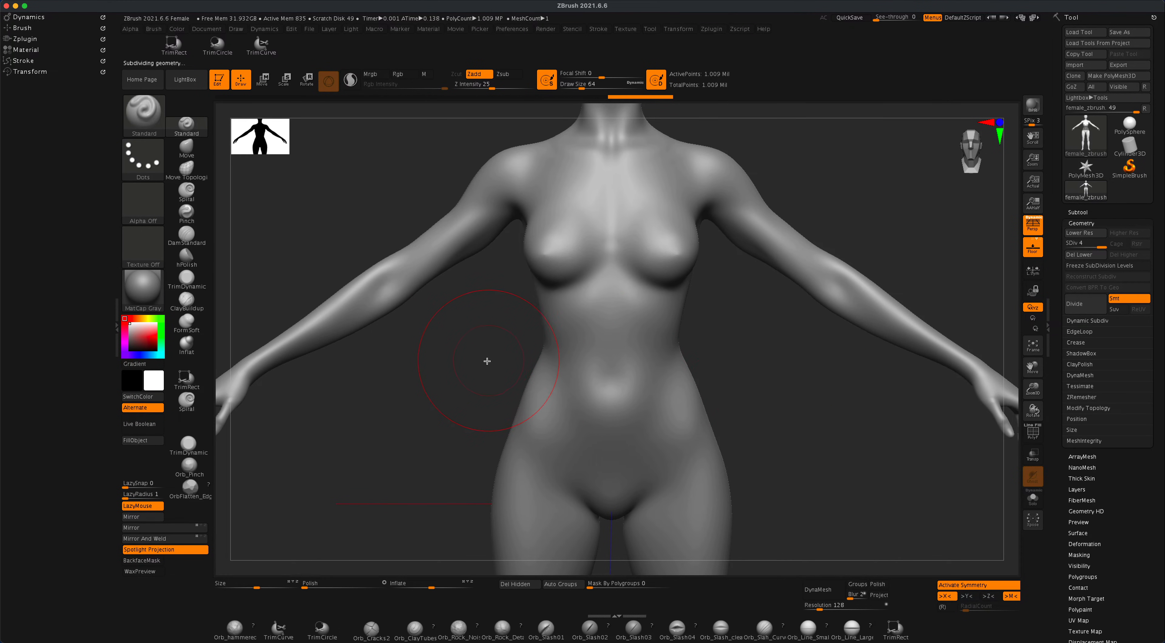
pyautogui.moveTo(462, 346)
pyautogui.keyDown('ctrl'); pyautogui.mouseDown()
pyautogui.moveTo(783, 487)
pyautogui.moveTo(780, 456)
pyautogui.moveTo(801, 410)
pyautogui.moveTo(826, 410)
pyautogui.moveTo(752, 407)
pyautogui.moveTo(816, 411)
pyautogui.moveTo(793, 412)
pyautogui.moveTo(811, 422)
pyautogui.moveTo(799, 374)
pyautogui.mouseUp(); pyautogui.keyUp('ctrl')
pyautogui.keyDown('alt'); pyautogui.moveTo(768, 443); pyautogui.dragTo(780, 461); pyautogui.keyUp('alt')
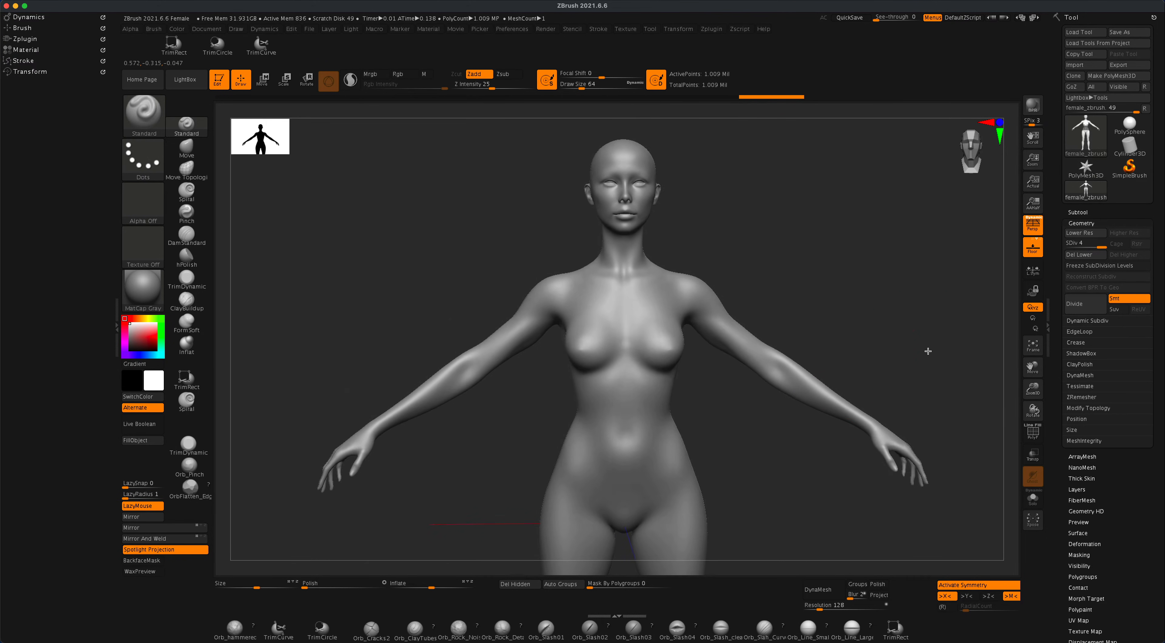
# Turn off perspective and frame the figure's head and torso squarely from the front.
pyautogui.keyDown('shift'); pyautogui.moveTo(928, 351); pyautogui.dragTo(923, 354); pyautogui.keyUp('shift')
pyautogui.keyDown('alt'); pyautogui.moveTo(878, 295); pyautogui.dragTo(874, 251); pyautogui.keyUp('alt')
pyautogui.keyDown('alt'); pyautogui.moveTo(821, 434); pyautogui.dragTo(811, 413); pyautogui.keyUp('alt')
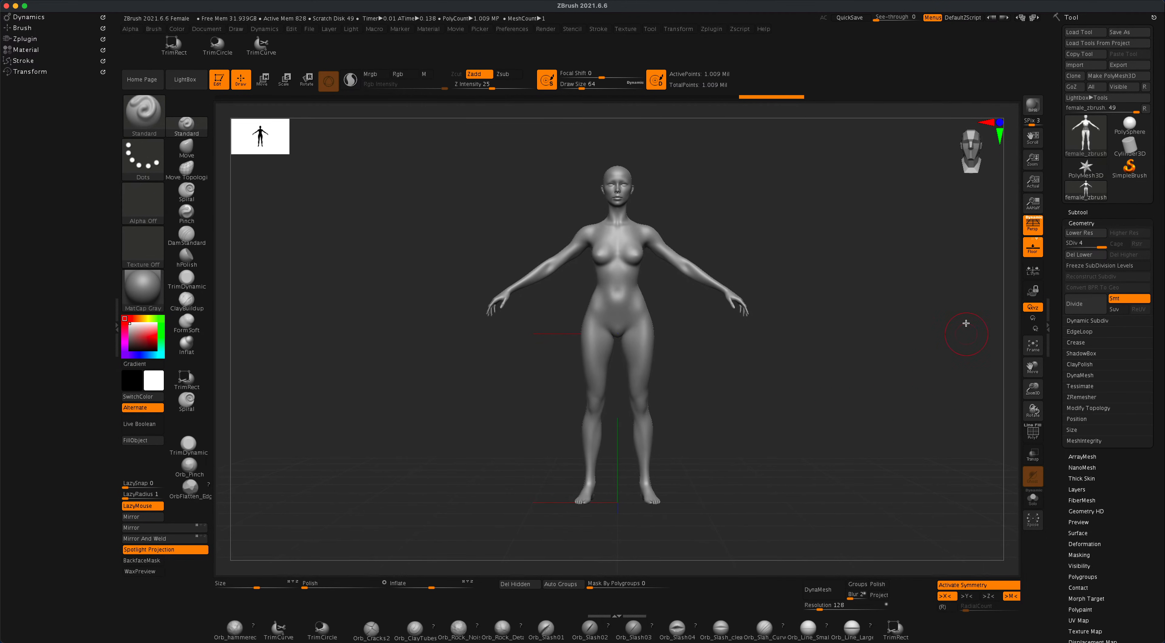
pyautogui.click(1032, 224)
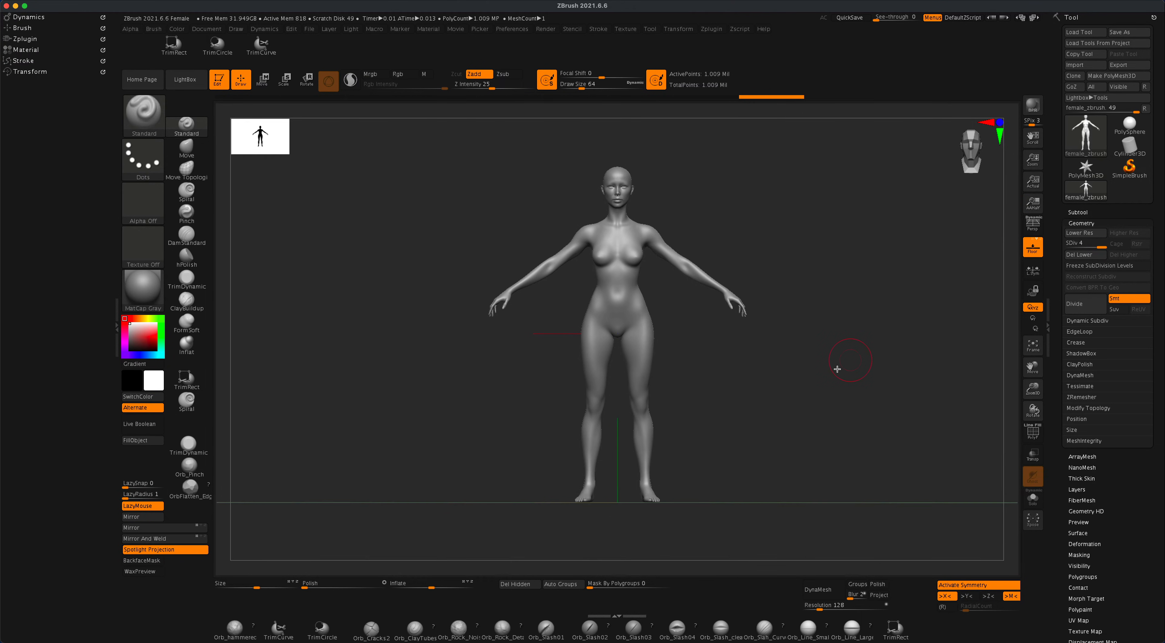
pyautogui.moveTo(815, 380)
pyautogui.keyDown('alt'); pyautogui.mouseDown()
pyautogui.moveTo(810, 400)
pyautogui.moveTo(766, 390)
pyautogui.moveTo(770, 447)
pyautogui.mouseUp(); pyautogui.keyUp('alt')
pyautogui.keyDown('alt'); pyautogui.moveTo(782, 363); pyautogui.dragTo(782, 504); pyautogui.keyUp('alt')
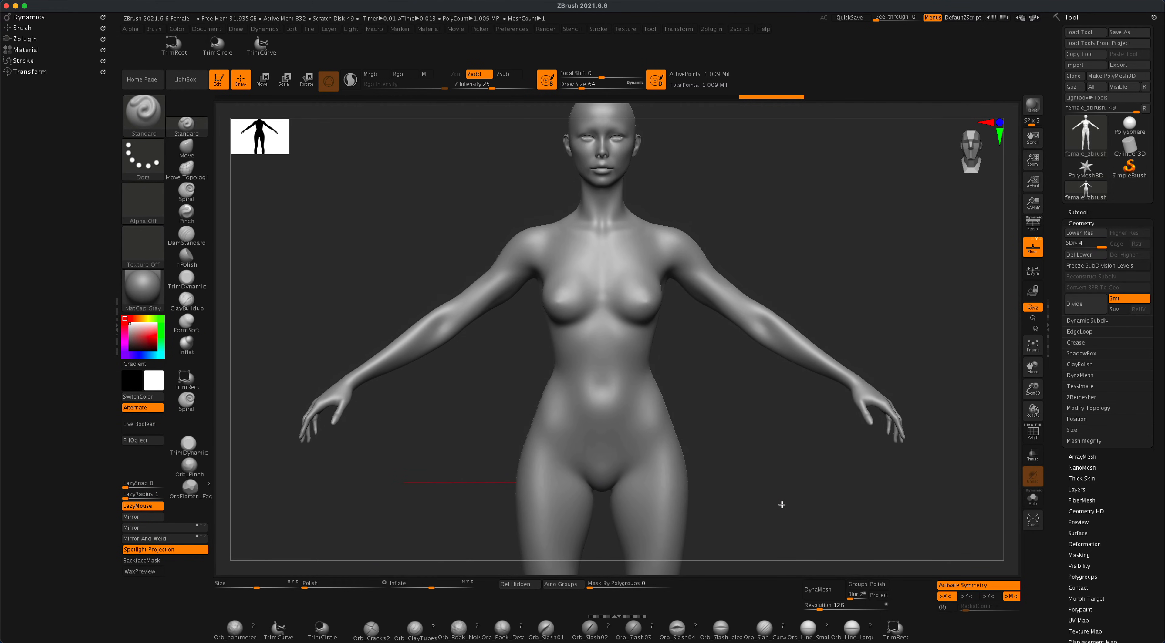
pyautogui.keyDown('alt'); pyautogui.moveTo(776, 448); pyautogui.dragTo(775, 465); pyautogui.keyUp('alt')
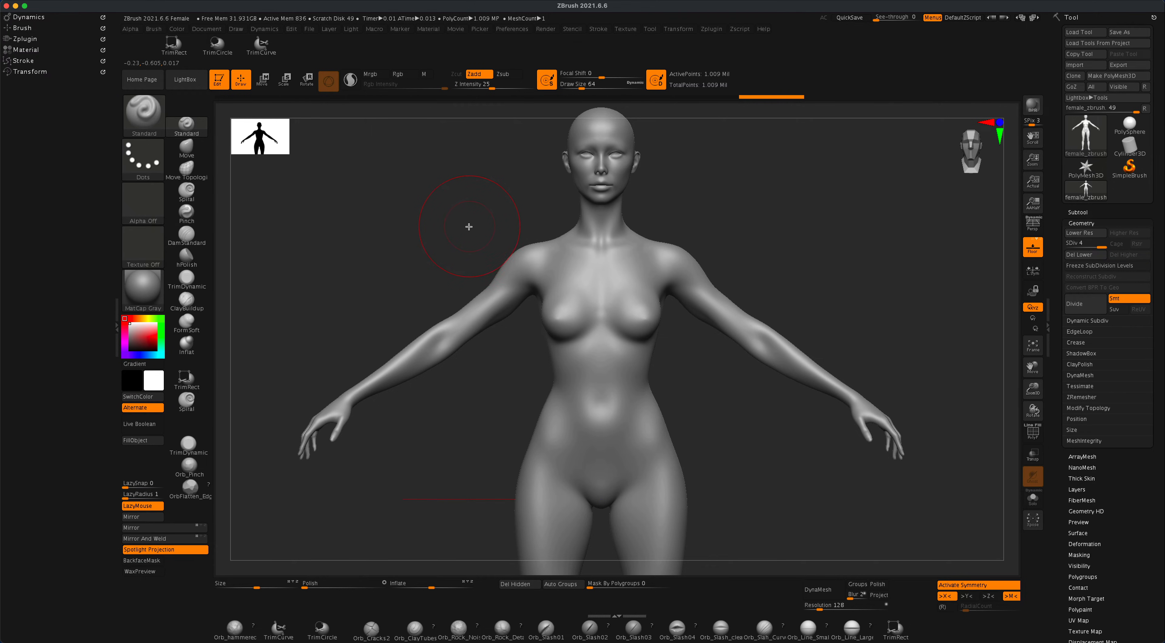
# Assign MaskLasso as the masking brush and make sure symmetry is active across X.
pyautogui.press('ctrl')
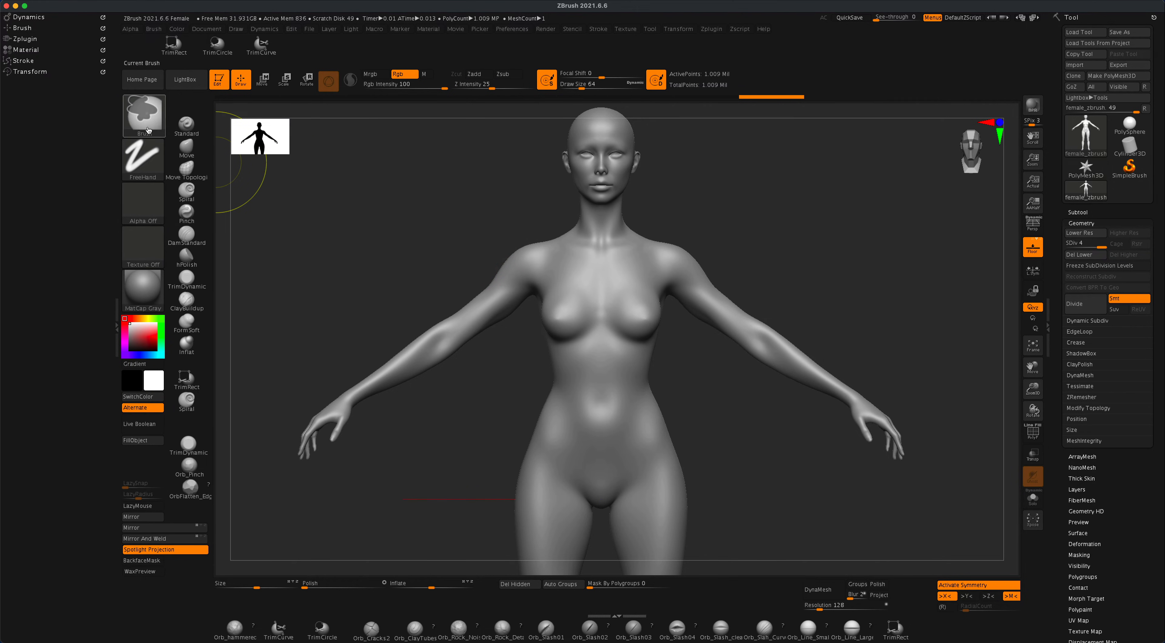
pyautogui.click(147, 115)
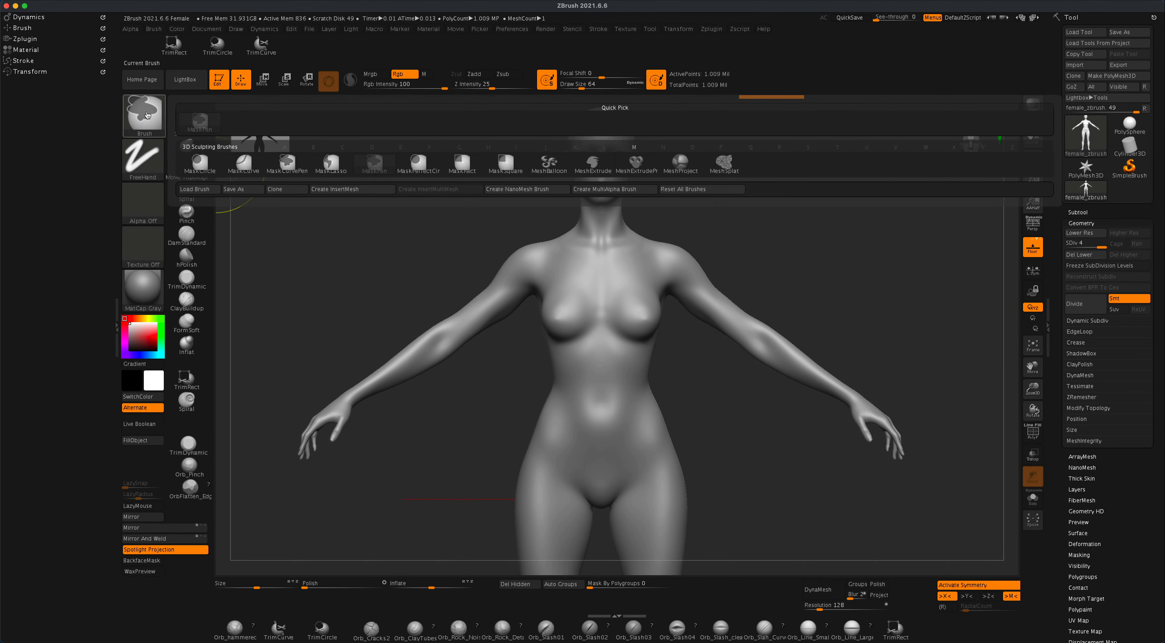
pyautogui.click(331, 164)
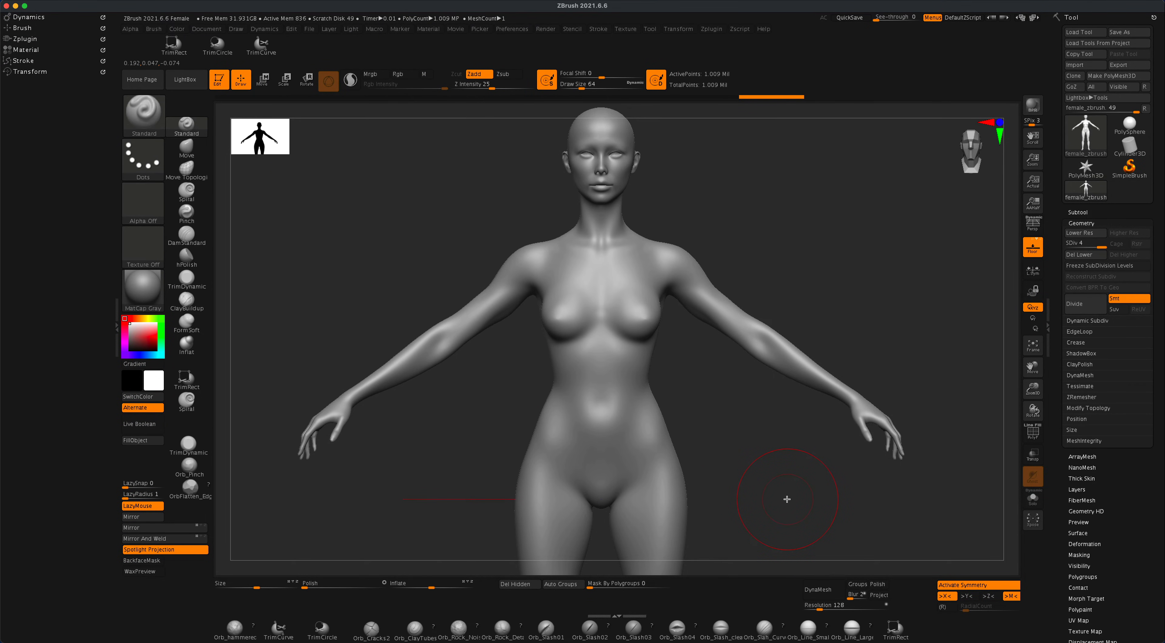
pyautogui.press('x')
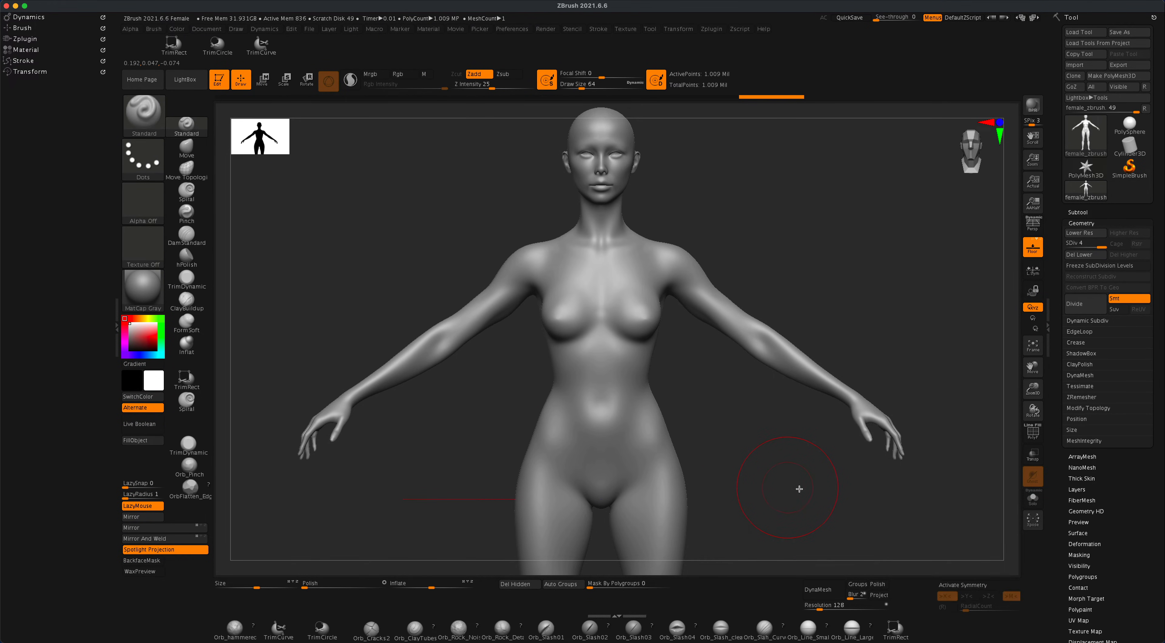
pyautogui.click(957, 587)
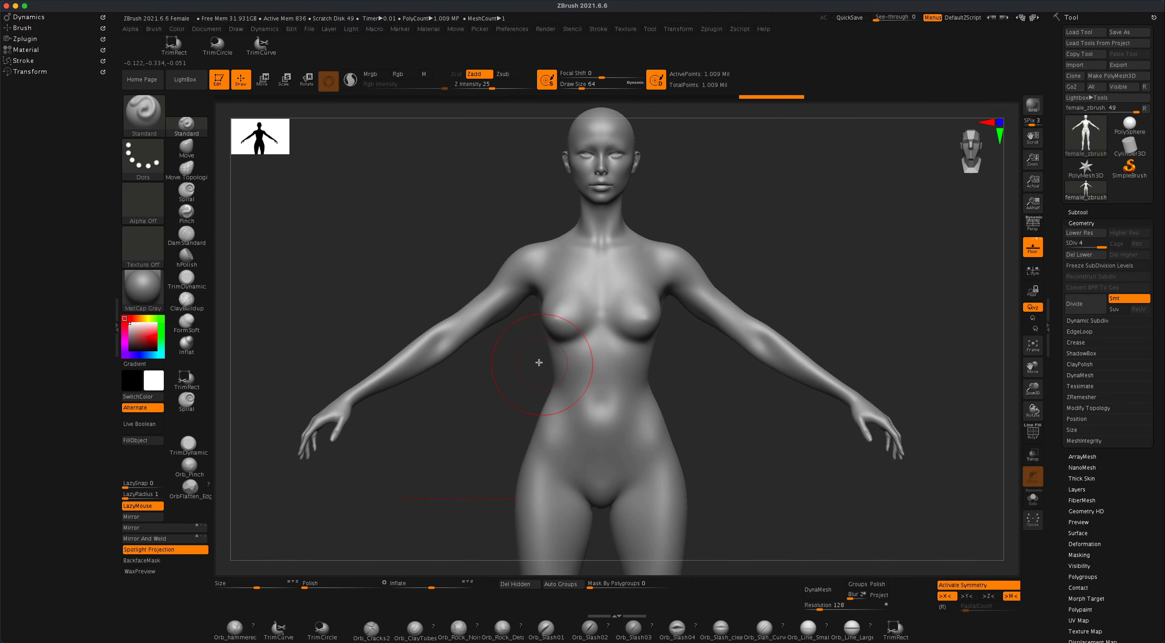
# Lasso-mask a short-sleeved shirt shape over the shoulders, chest and torso down to the hips, leaving the neck and arms unmasked.
pyautogui.press('ctrl')
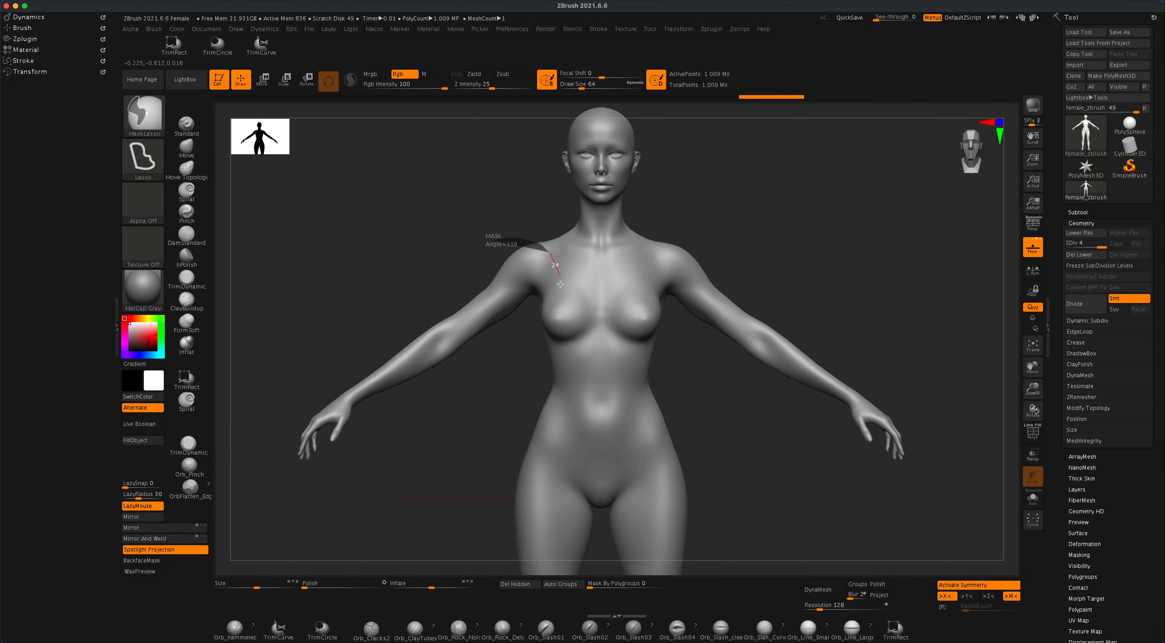
pyautogui.moveTo(560, 284)
pyautogui.keyDown('ctrl'); pyautogui.mouseDown()
pyautogui.moveTo(529, 342)
pyautogui.moveTo(534, 294)
pyautogui.mouseUp(); pyautogui.keyUp('ctrl')
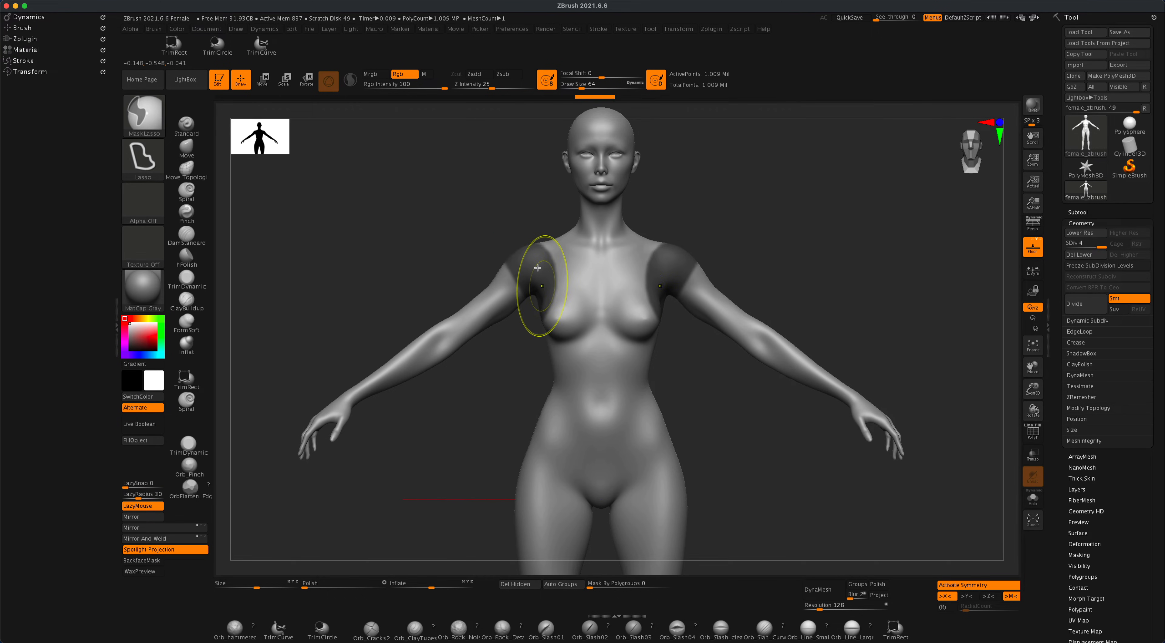
pyautogui.keyDown('ctrl'); pyautogui.moveTo(545, 199); pyautogui.dragTo(551, 227); pyautogui.keyUp('ctrl')
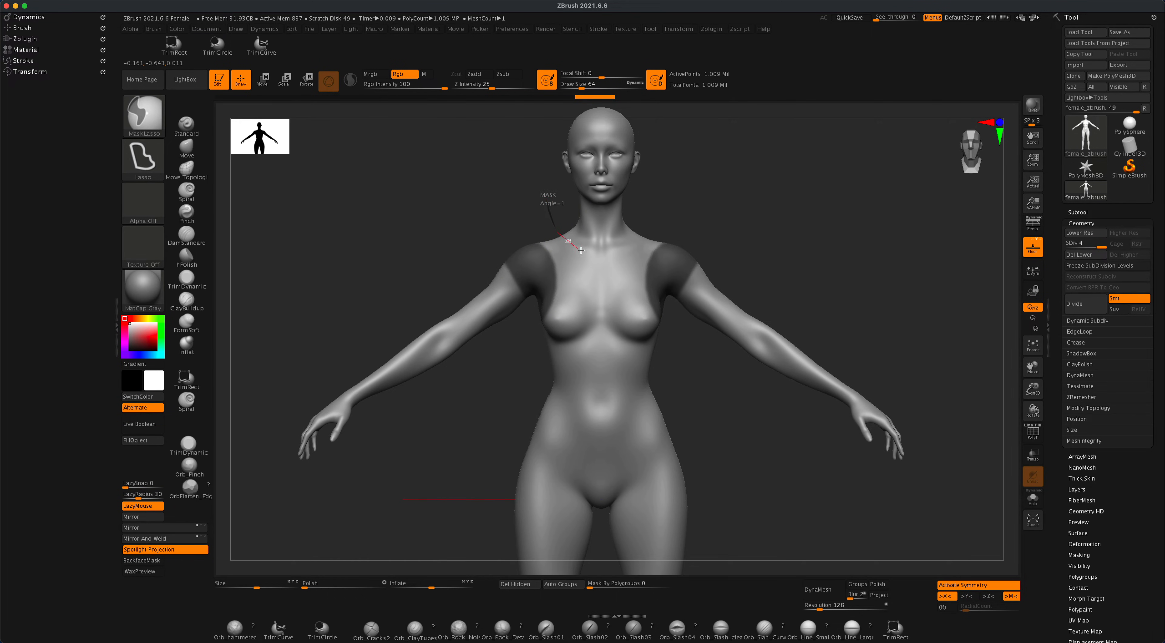
pyautogui.moveTo(619, 250)
pyautogui.keyDown('ctrl'); pyautogui.mouseDown()
pyautogui.moveTo(580, 348)
pyautogui.moveTo(550, 339)
pyautogui.moveTo(520, 207)
pyautogui.mouseUp(); pyautogui.keyUp('ctrl')
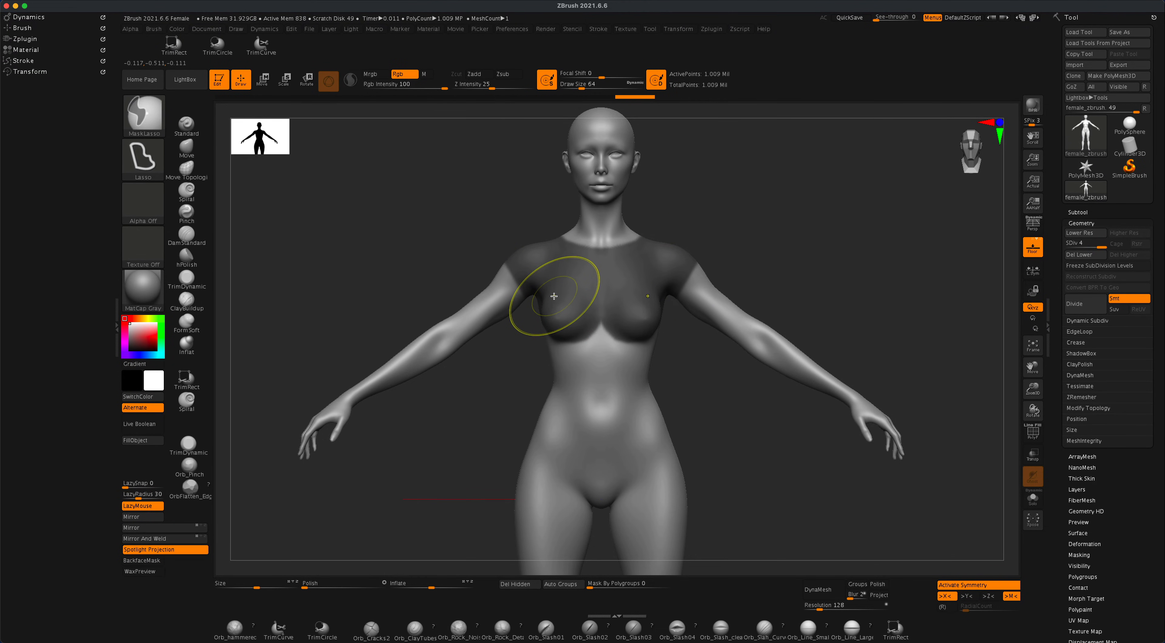
pyautogui.keyDown('ctrl'); pyautogui.moveTo(534, 335); pyautogui.dragTo(521, 364); pyautogui.keyUp('ctrl')
pyautogui.moveTo(511, 434)
pyautogui.keyDown('ctrl'); pyautogui.mouseDown()
pyautogui.moveTo(621, 461)
pyautogui.moveTo(556, 307)
pyautogui.moveTo(597, 284)
pyautogui.moveTo(577, 430)
pyautogui.moveTo(601, 461)
pyautogui.moveTo(648, 324)
pyautogui.moveTo(587, 278)
pyautogui.mouseUp(); pyautogui.keyUp('ctrl')
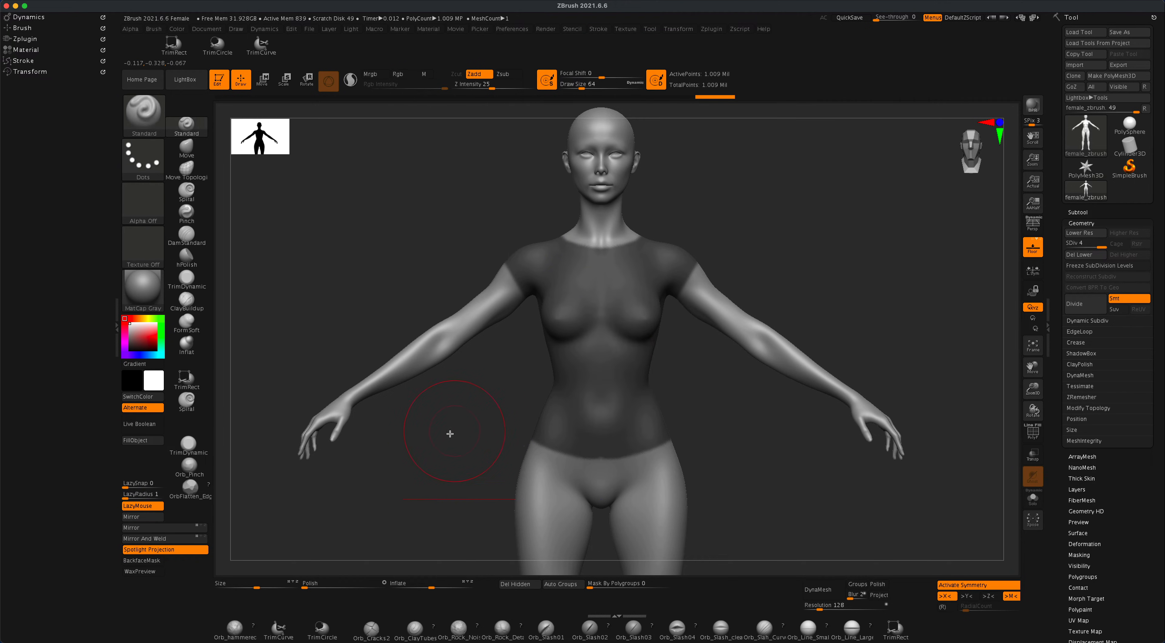
pyautogui.moveTo(447, 432)
pyautogui.mouseDown()
pyautogui.moveTo(527, 456)
pyautogui.moveTo(450, 447)
pyautogui.moveTo(527, 462)
pyautogui.moveTo(656, 470)
pyautogui.moveTo(739, 475)
pyautogui.moveTo(766, 450)
pyautogui.mouseUp()
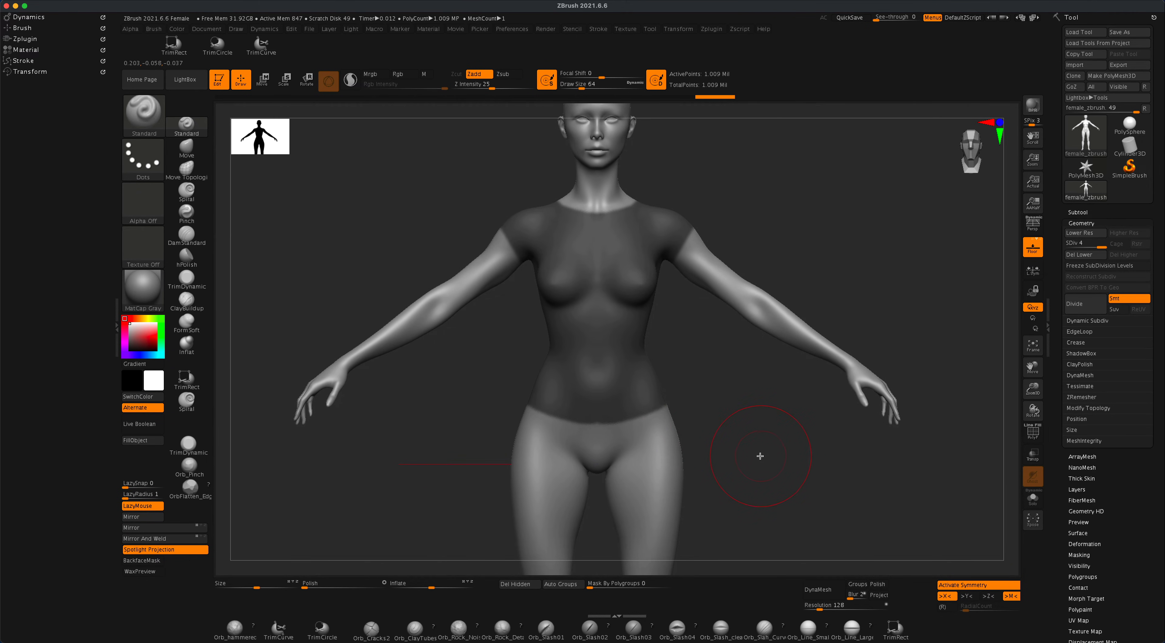
# Trim the shirt mask's lower edge with the lasso, raising it to a straight hem across the lower back.
pyautogui.moveTo(401, 511)
pyautogui.keyDown('ctrl'); pyautogui.mouseDown()
pyautogui.moveTo(511, 390)
pyautogui.moveTo(528, 350)
pyautogui.mouseUp(); pyautogui.keyUp('ctrl')
pyautogui.moveTo(518, 396)
pyautogui.keyDown('ctrl'); pyautogui.mouseDown()
pyautogui.moveTo(513, 417)
pyautogui.moveTo(619, 403)
pyautogui.moveTo(638, 445)
pyautogui.moveTo(511, 495)
pyautogui.mouseUp(); pyautogui.keyUp('ctrl')
pyautogui.moveTo(785, 499)
pyautogui.mouseDown()
pyautogui.moveTo(873, 494)
pyautogui.moveTo(771, 468)
pyautogui.moveTo(780, 487)
pyautogui.moveTo(728, 484)
pyautogui.mouseUp()
pyautogui.keyDown('ctrl'); pyautogui.moveTo(468, 388); pyautogui.dragTo(495, 415); pyautogui.keyUp('ctrl')
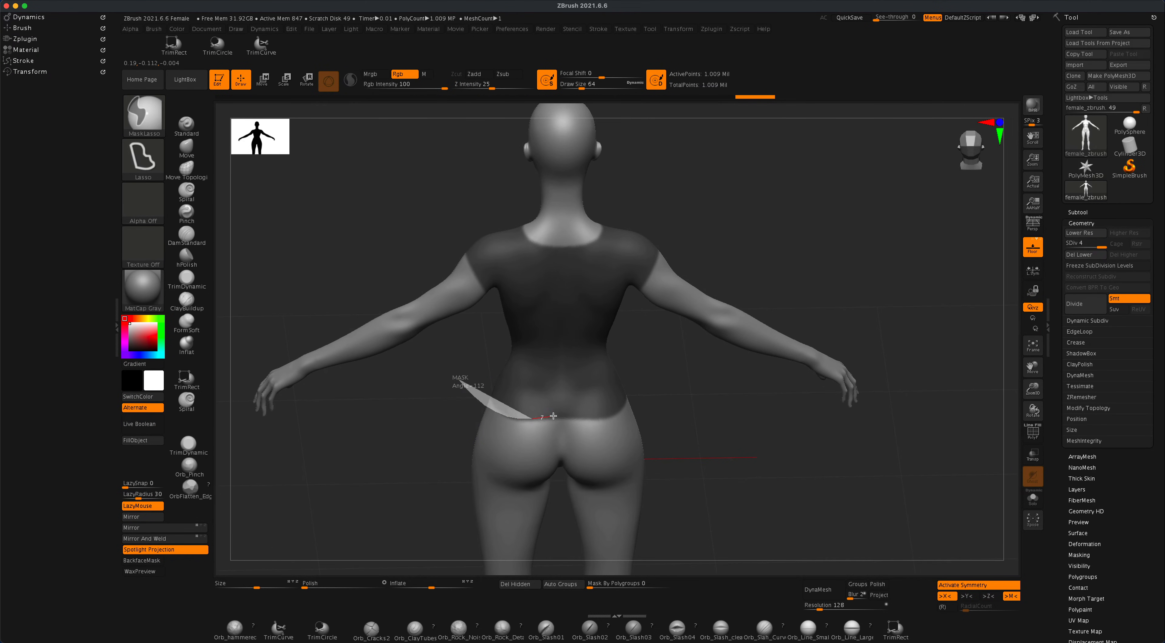
pyautogui.keyDown('ctrl'); pyautogui.moveTo(596, 461); pyautogui.dragTo(460, 462); pyautogui.keyUp('ctrl')
pyautogui.moveTo(472, 367)
pyautogui.keyDown('ctrl'); pyautogui.mouseDown()
pyautogui.moveTo(554, 410)
pyautogui.moveTo(435, 445)
pyautogui.mouseUp(); pyautogui.keyUp('ctrl')
pyautogui.keyDown('ctrl'); pyautogui.click(741, 458); pyautogui.keyUp('ctrl')
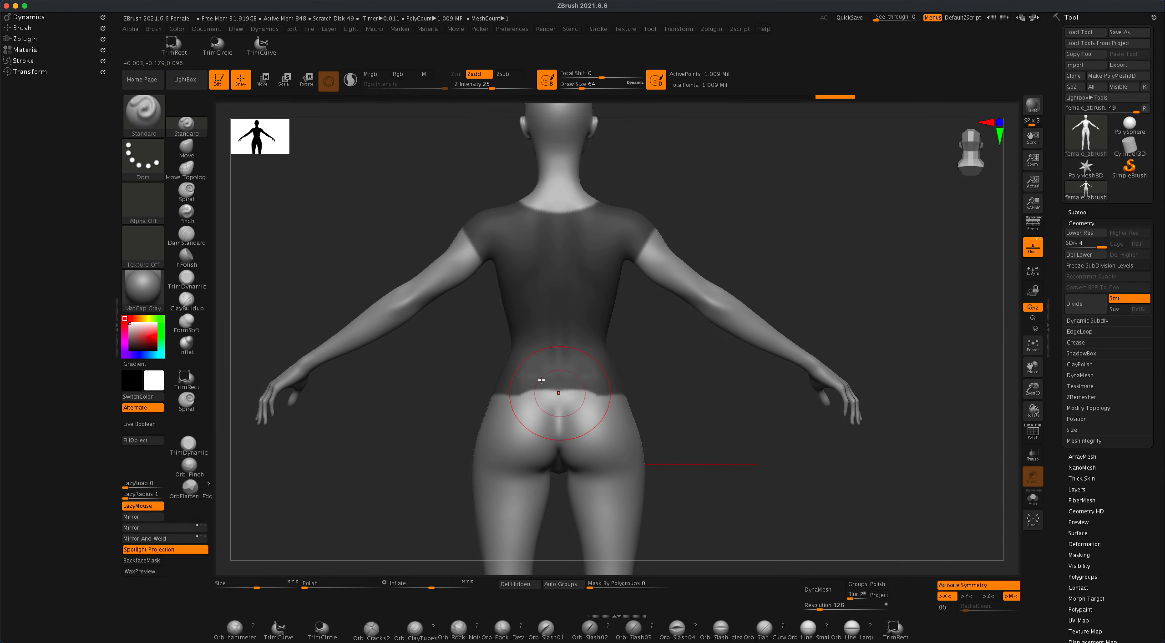
pyautogui.moveTo(444, 359)
pyautogui.keyDown('ctrl'); pyautogui.keyDown('alt'); pyautogui.mouseDown()
pyautogui.moveTo(560, 377)
pyautogui.moveTo(513, 464)
pyautogui.moveTo(442, 442)
pyautogui.mouseUp(); pyautogui.keyUp('alt'); pyautogui.keyUp('ctrl')
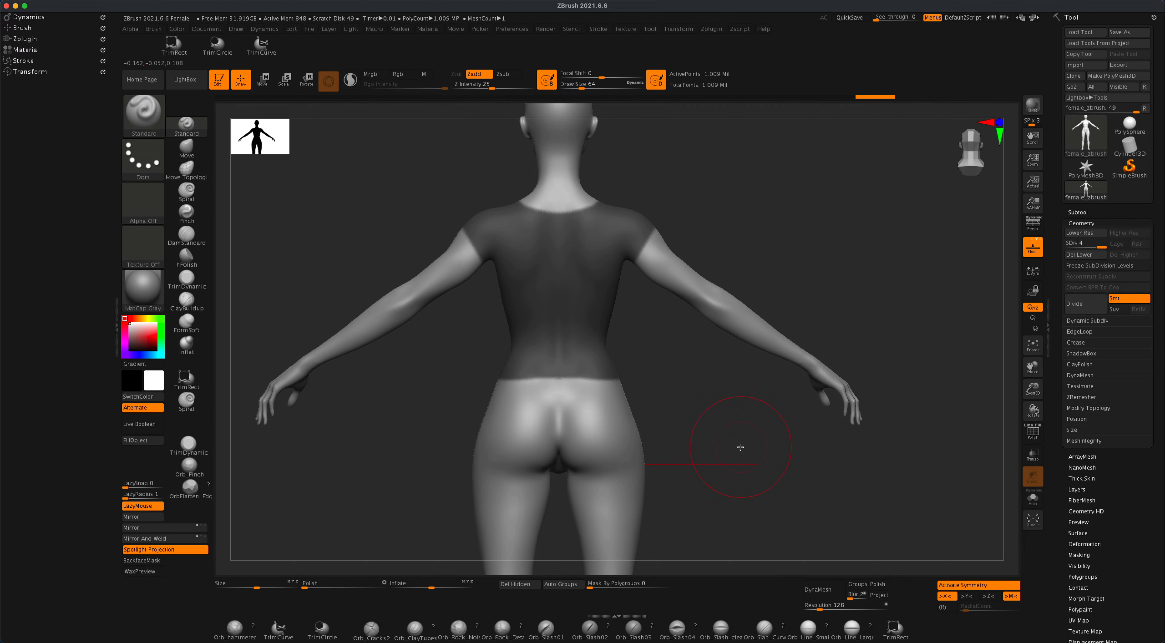
# Extend the shirt mask's hem slightly lower across the front of the waist with the lasso.
pyautogui.moveTo(741, 448)
pyautogui.mouseDown()
pyautogui.moveTo(655, 453)
pyautogui.moveTo(796, 463)
pyautogui.moveTo(734, 450)
pyautogui.moveTo(764, 441)
pyautogui.moveTo(728, 437)
pyautogui.moveTo(736, 431)
pyautogui.moveTo(731, 442)
pyautogui.mouseUp()
pyautogui.moveTo(480, 350); pyautogui.dragTo(484, 344)
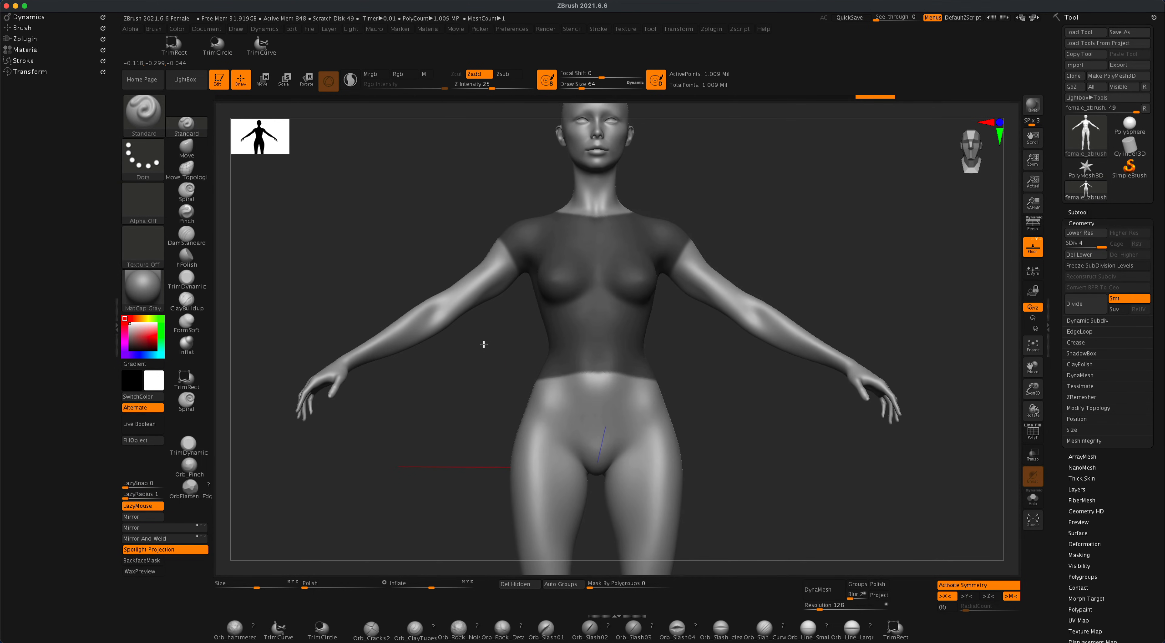
pyautogui.press('ctrl')
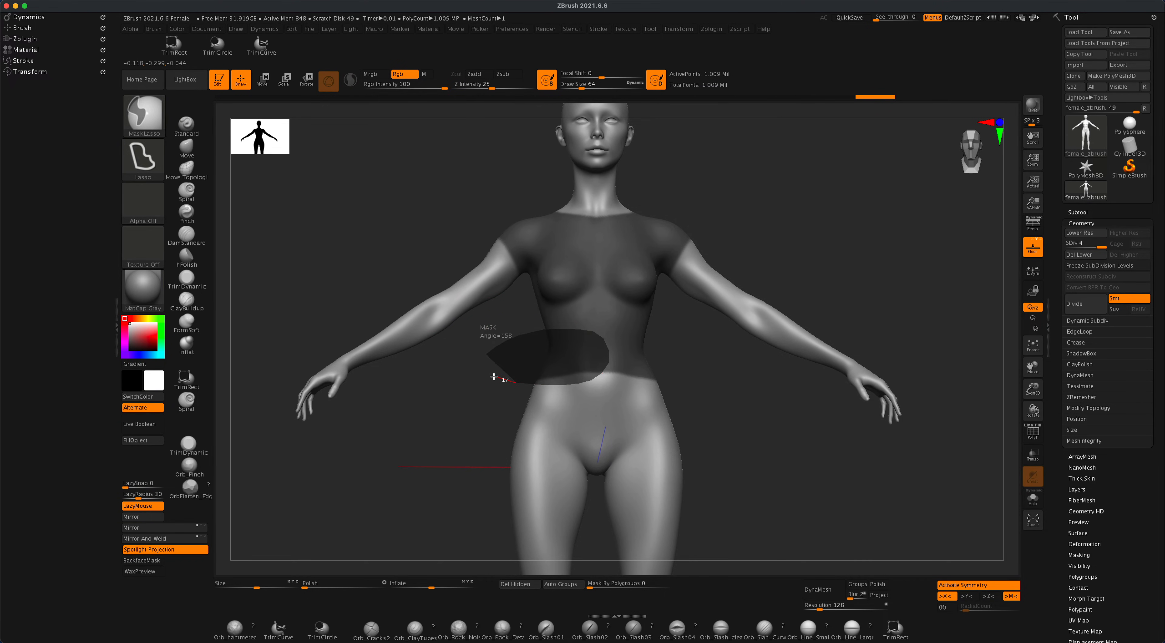
pyautogui.keyDown('ctrl'); pyautogui.moveTo(493, 377); pyautogui.dragTo(489, 371); pyautogui.keyUp('ctrl')
pyautogui.moveTo(721, 406); pyautogui.dragTo(719, 406)
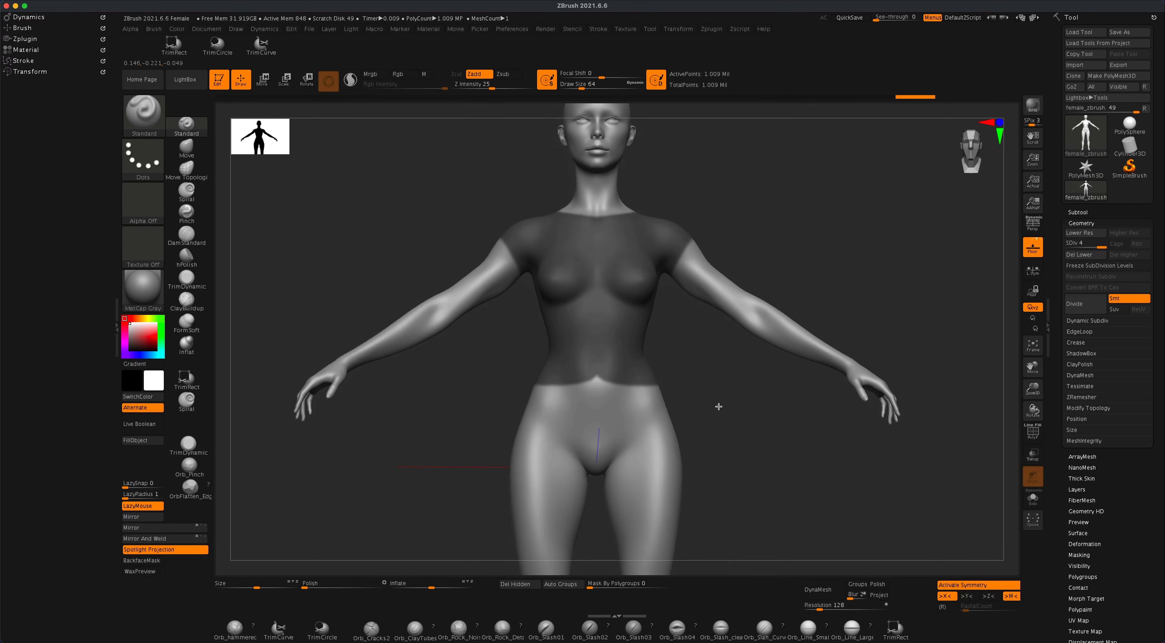
# Fill the small unmasked notch at the centre front of the shirt mask's hem with the mask lasso.
pyautogui.press('ctrl')
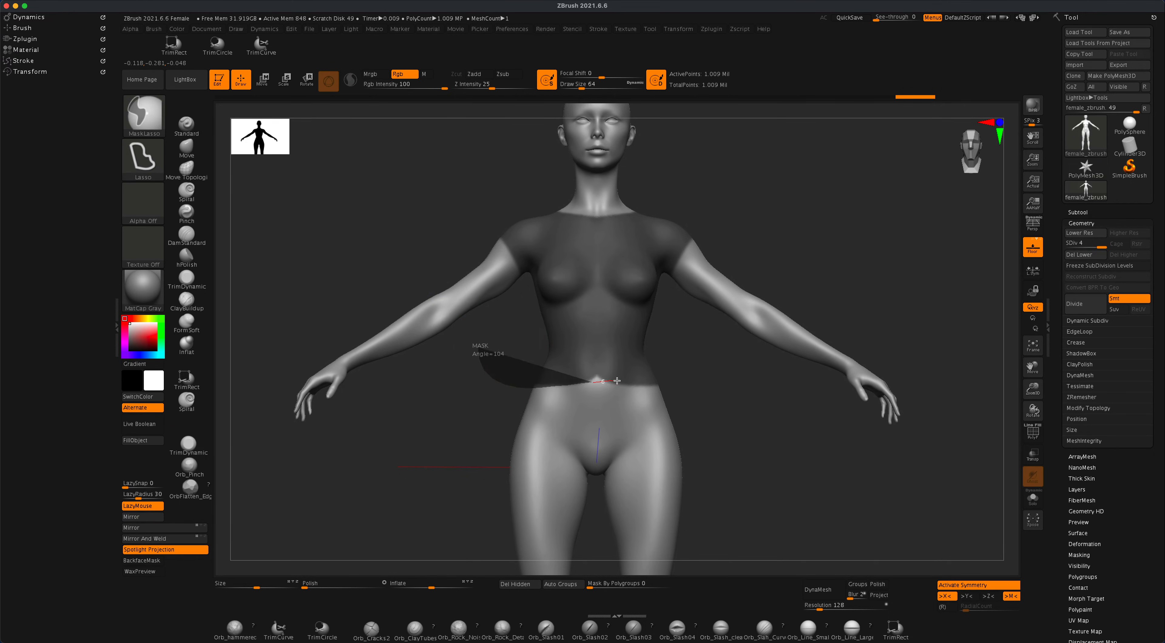
pyautogui.keyDown('ctrl'); pyautogui.moveTo(574, 310); pyautogui.dragTo(577, 312); pyautogui.keyUp('ctrl')
pyautogui.moveTo(717, 385)
pyautogui.mouseDown()
pyautogui.moveTo(746, 411)
pyautogui.moveTo(756, 397)
pyautogui.moveTo(723, 396)
pyautogui.moveTo(773, 413)
pyautogui.moveTo(736, 403)
pyautogui.moveTo(764, 437)
pyautogui.mouseUp()
pyautogui.moveTo(758, 438); pyautogui.dragTo(762, 440)
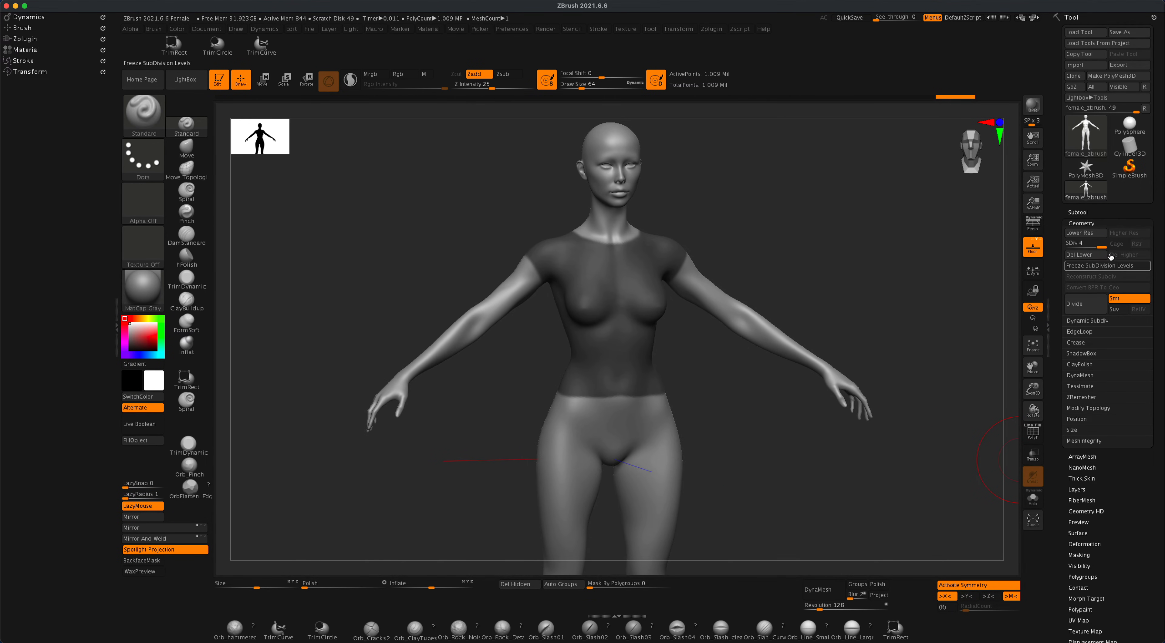
# Open the subtool Extract settings and set the surface smoothness to 100.
pyautogui.click(1078, 212)
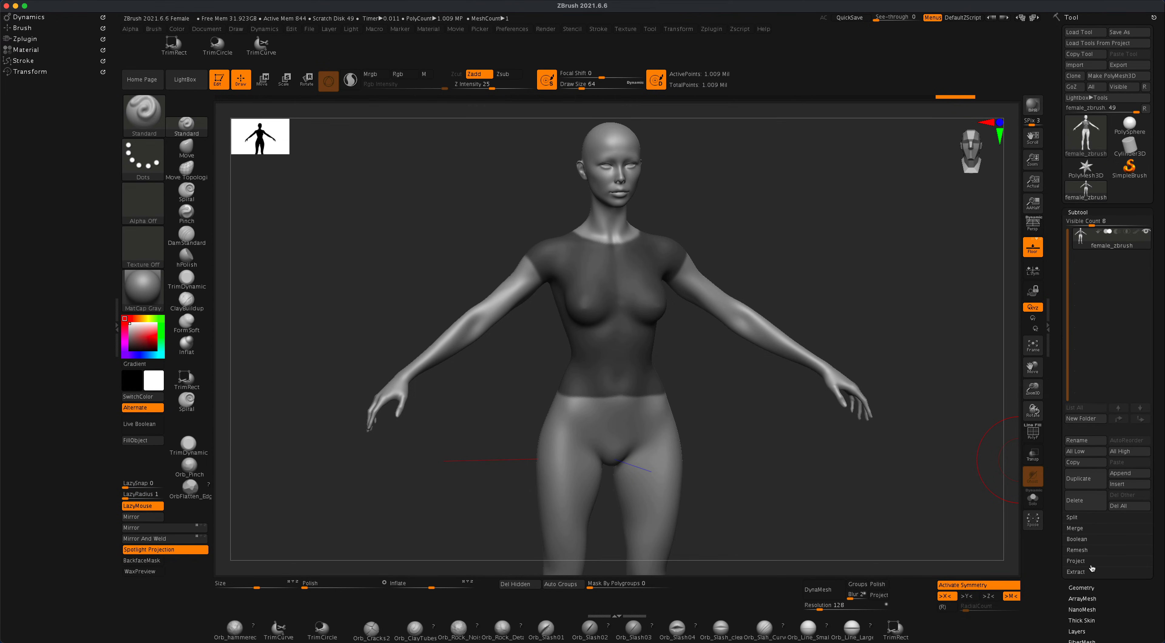
pyautogui.click(1076, 572)
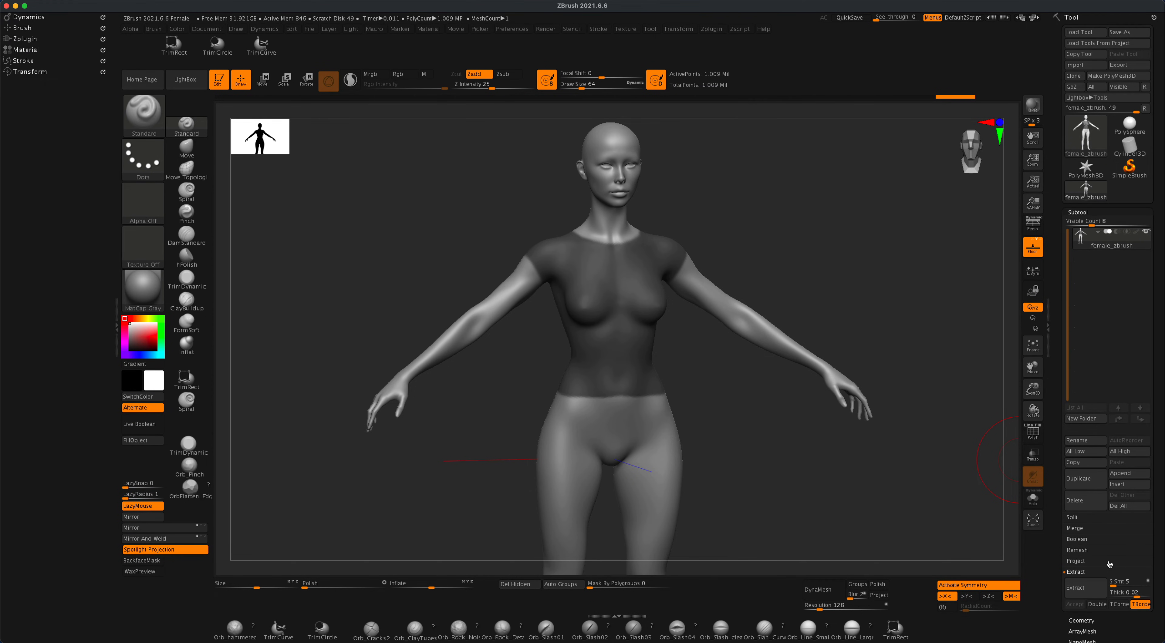
pyautogui.moveTo(1158, 553); pyautogui.dragTo(1162, 480)
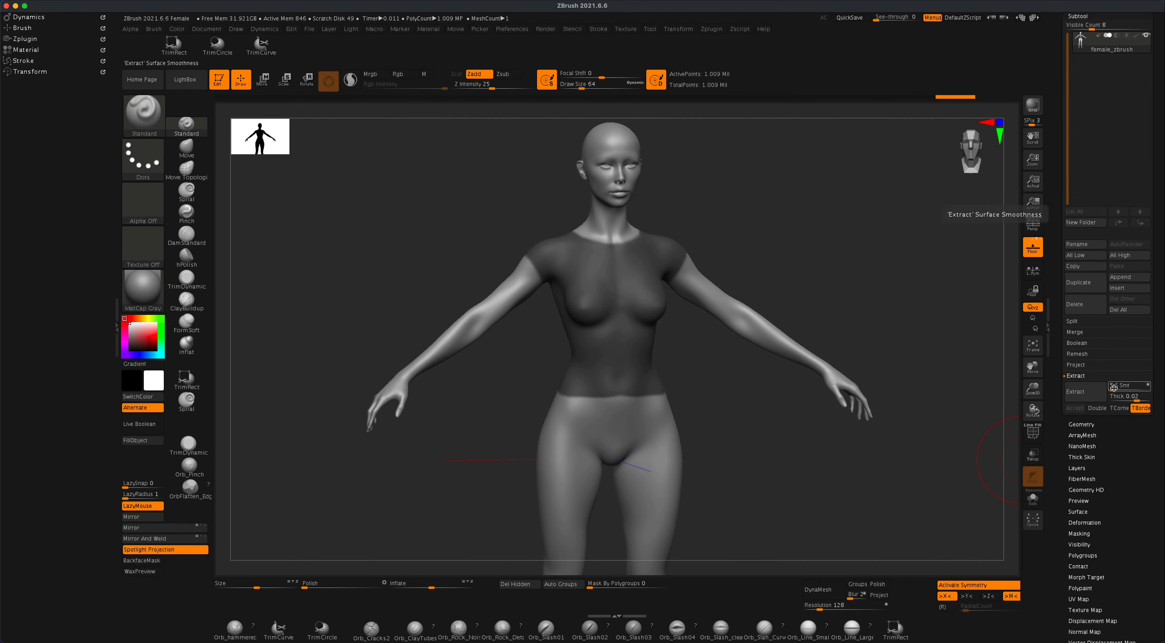
pyautogui.moveTo(1113, 388); pyautogui.dragTo(1136, 388)
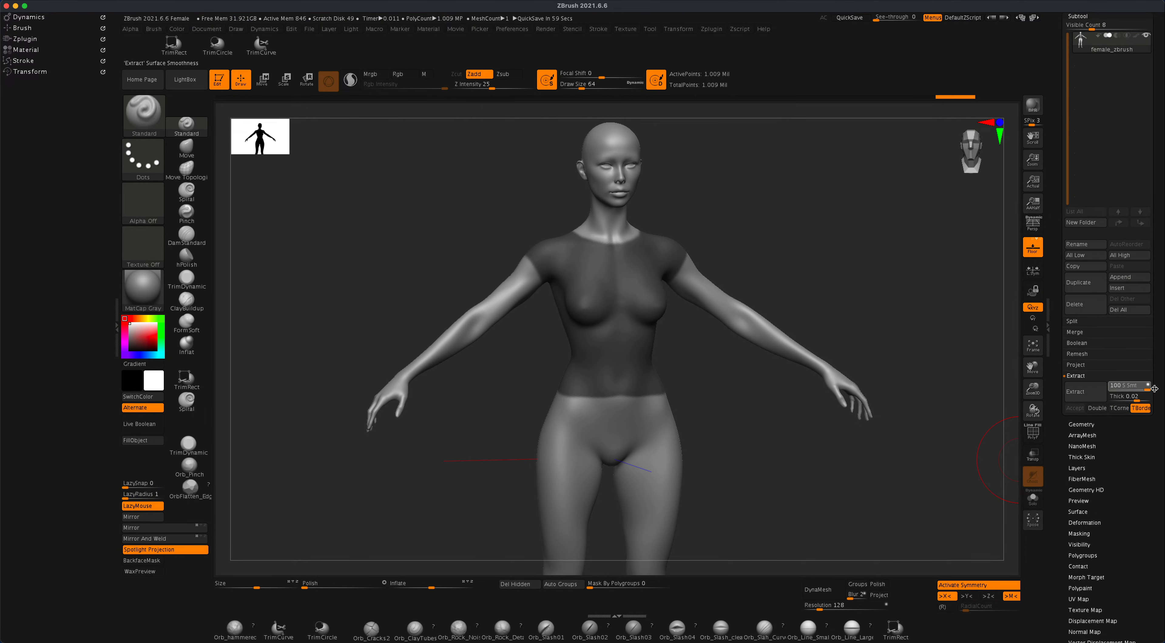
# Preview an extraction of the masked shirt area with a thickness of 0.01 and inspect its edges.
pyautogui.click(1123, 397)
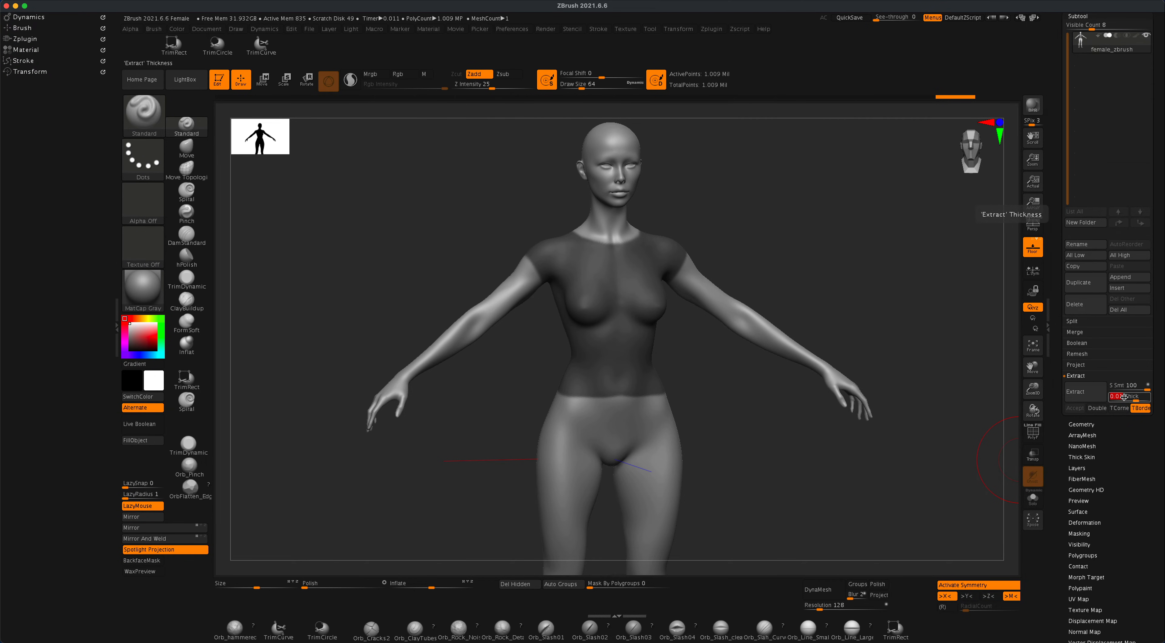
pyautogui.write('0.01 Thick')
pyautogui.click(1085, 392)
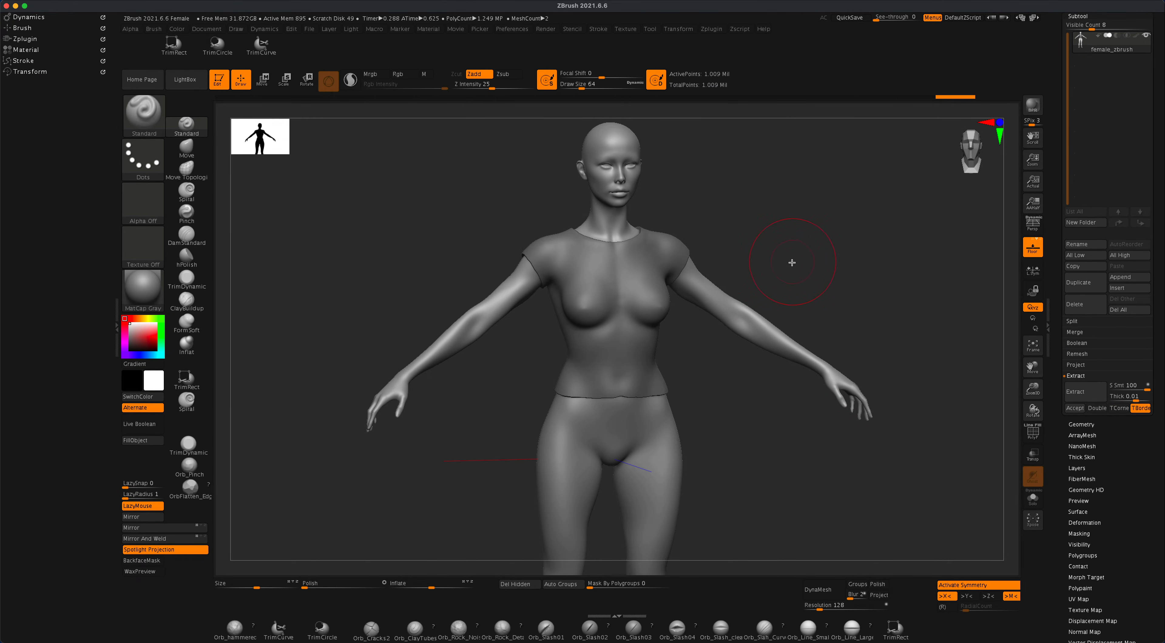
pyautogui.moveTo(792, 263); pyautogui.dragTo(834, 282)
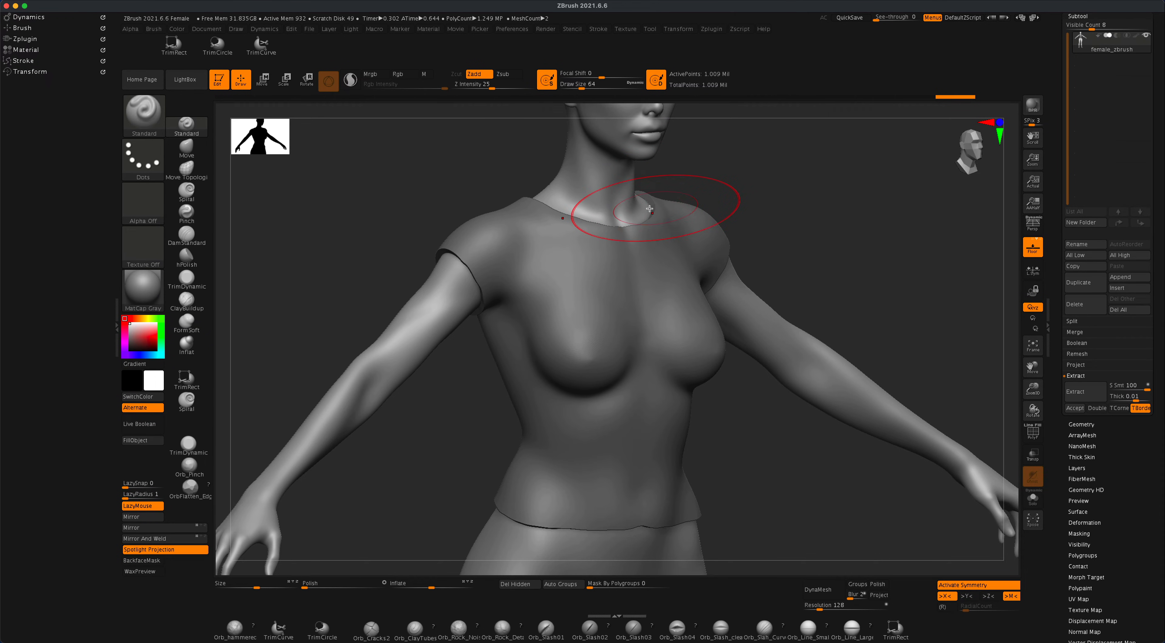
# Extract the masked shirt area with a thickness of 0.005 and accept it as a new subtool.
pyautogui.click(1129, 396)
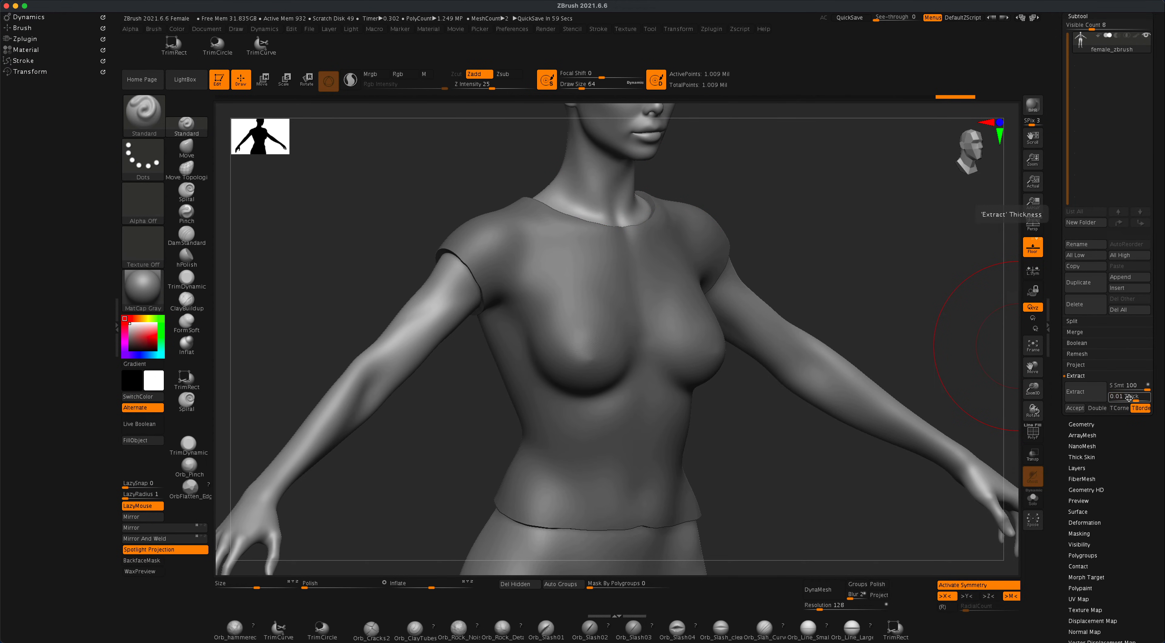
pyautogui.click(1121, 396)
pyautogui.press('Return')
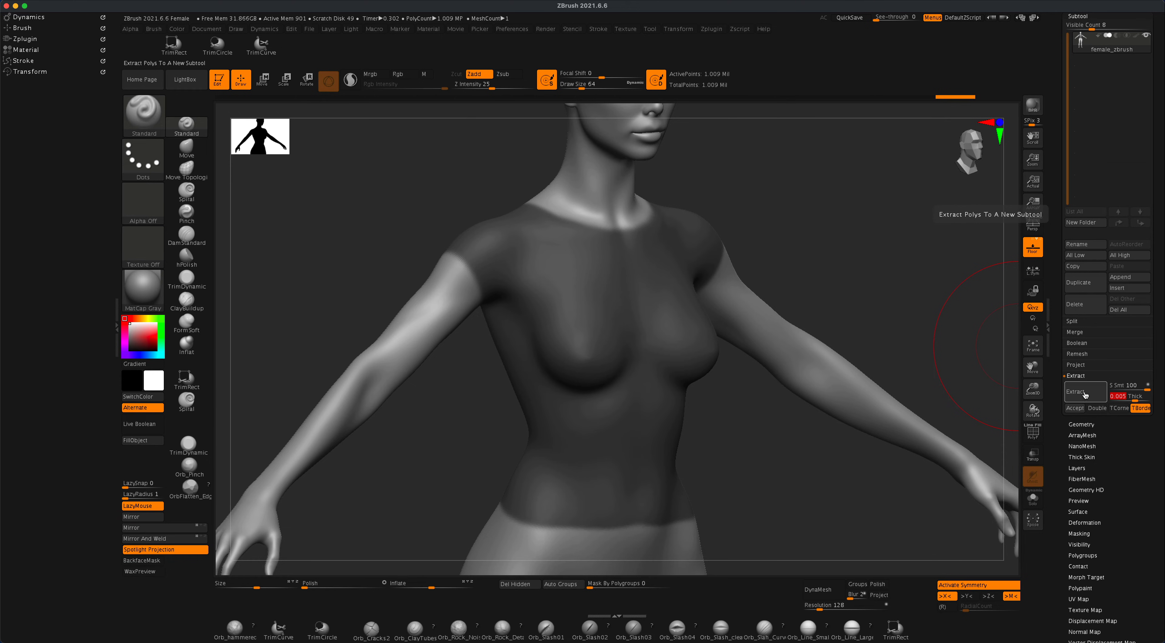
pyautogui.click(1084, 392)
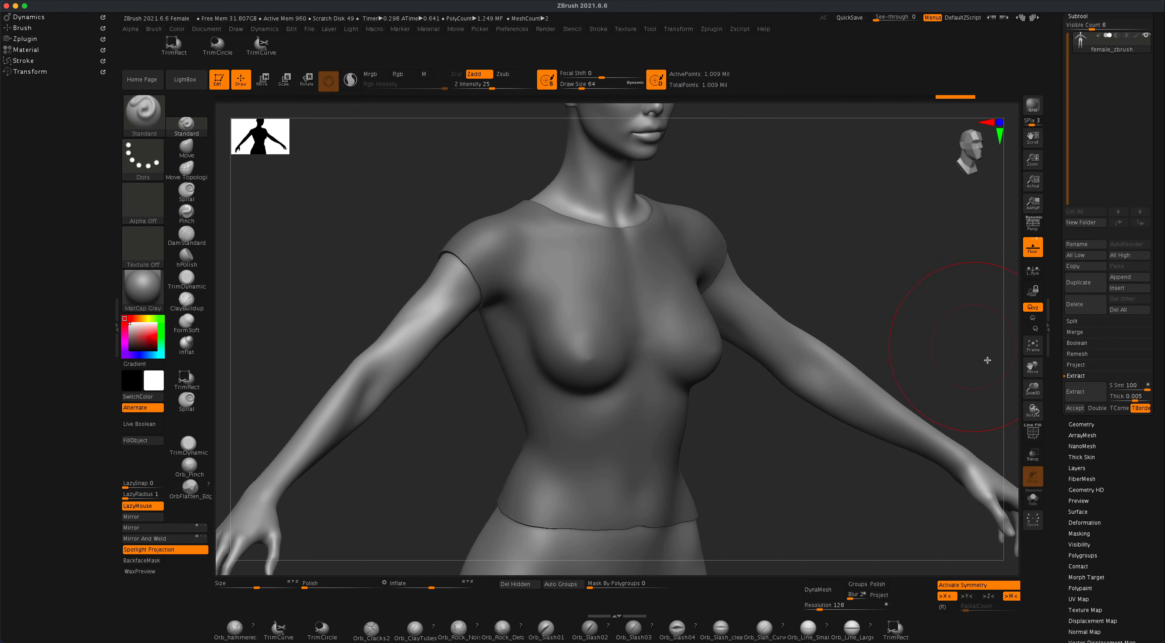
pyautogui.click(1070, 408)
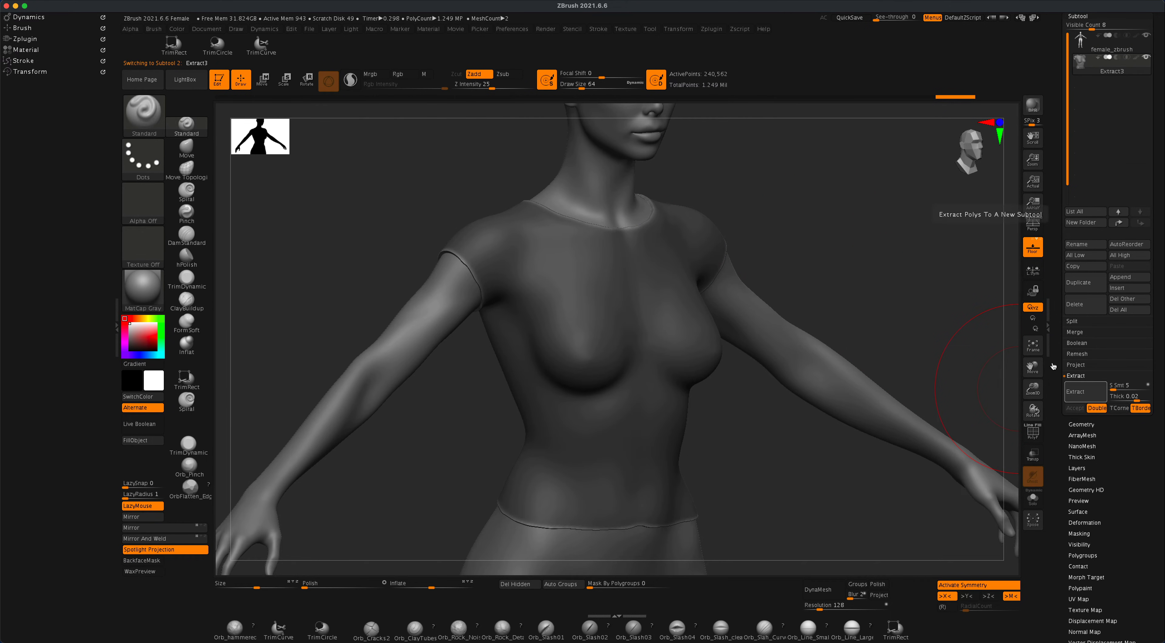
# Rename the extracted subtool as shirt.
pyautogui.moveTo(1161, 435); pyautogui.dragTo(1161, 558)
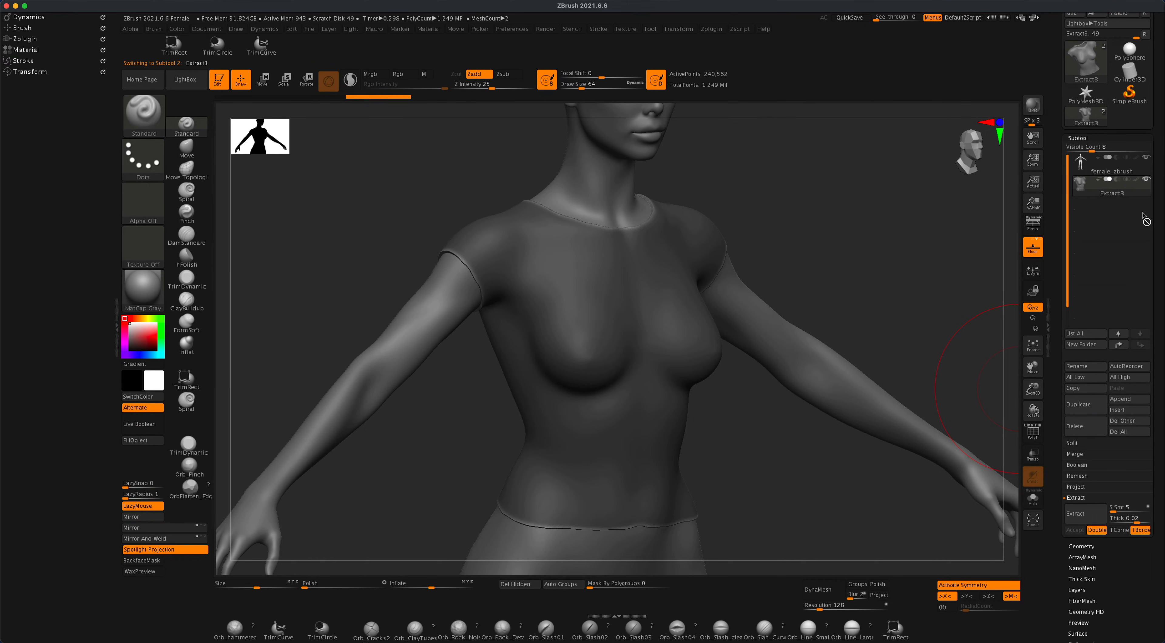
pyautogui.click(1086, 366)
pyautogui.write('shir')
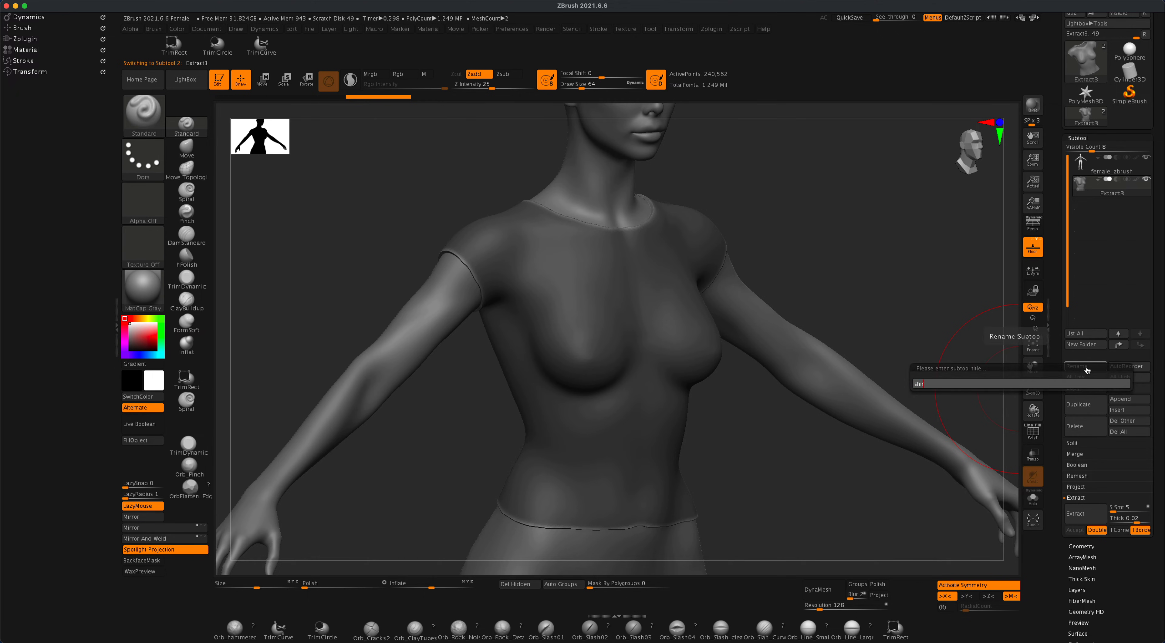
pyautogui.write('t')
pyautogui.press('Return')
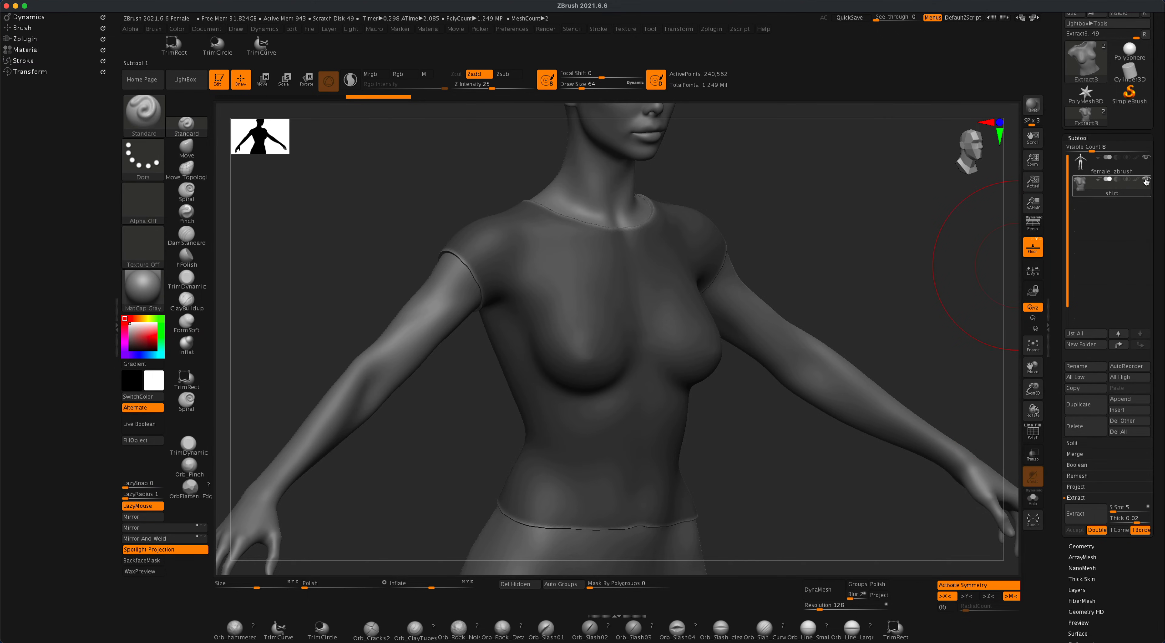
# Hide the female body subtool and turn on PolyFrame to inspect the shirt's polygroups inside and out.
pyautogui.click(1147, 158)
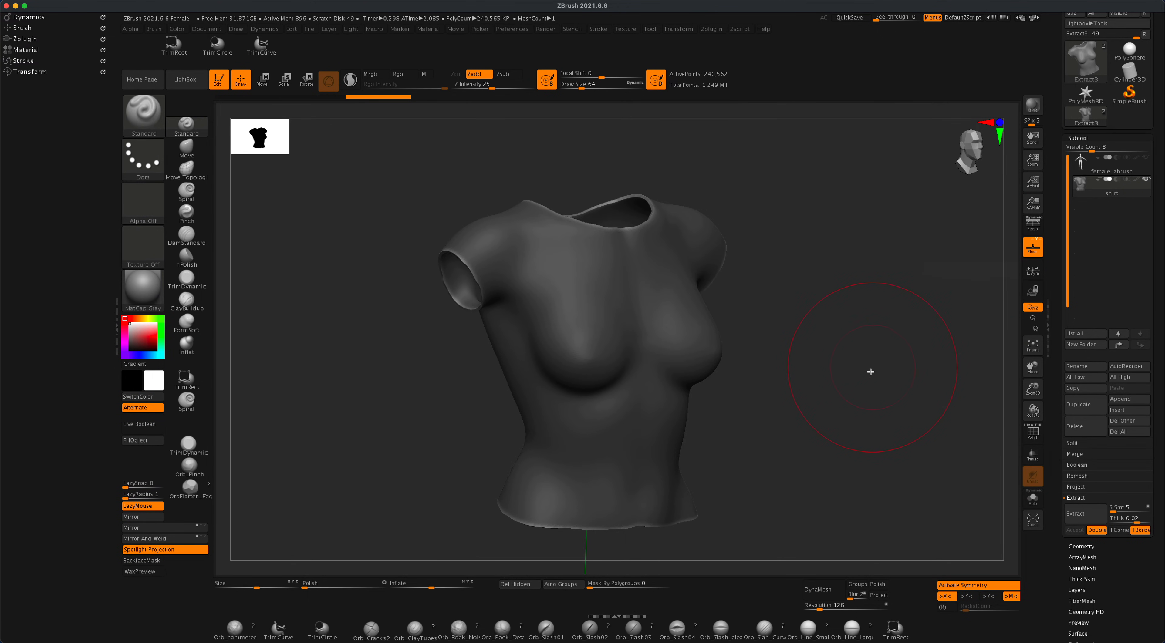
pyautogui.moveTo(871, 370)
pyautogui.mouseDown()
pyautogui.moveTo(837, 382)
pyautogui.moveTo(852, 385)
pyautogui.moveTo(860, 424)
pyautogui.moveTo(853, 403)
pyautogui.moveTo(817, 412)
pyautogui.moveTo(900, 423)
pyautogui.mouseUp()
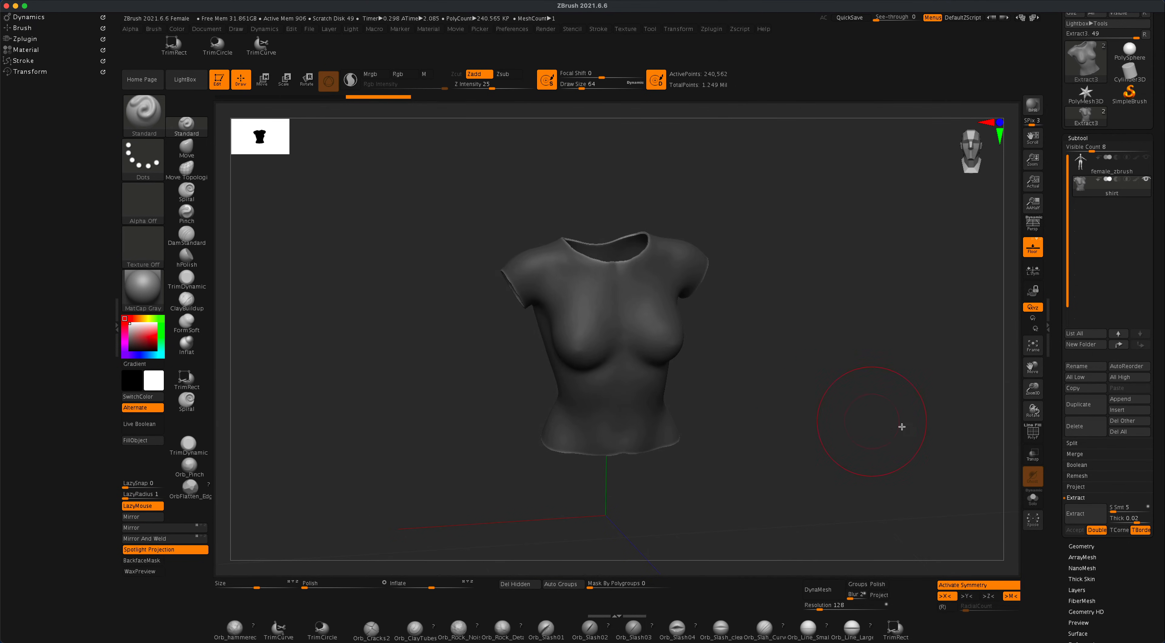
pyautogui.click(1032, 433)
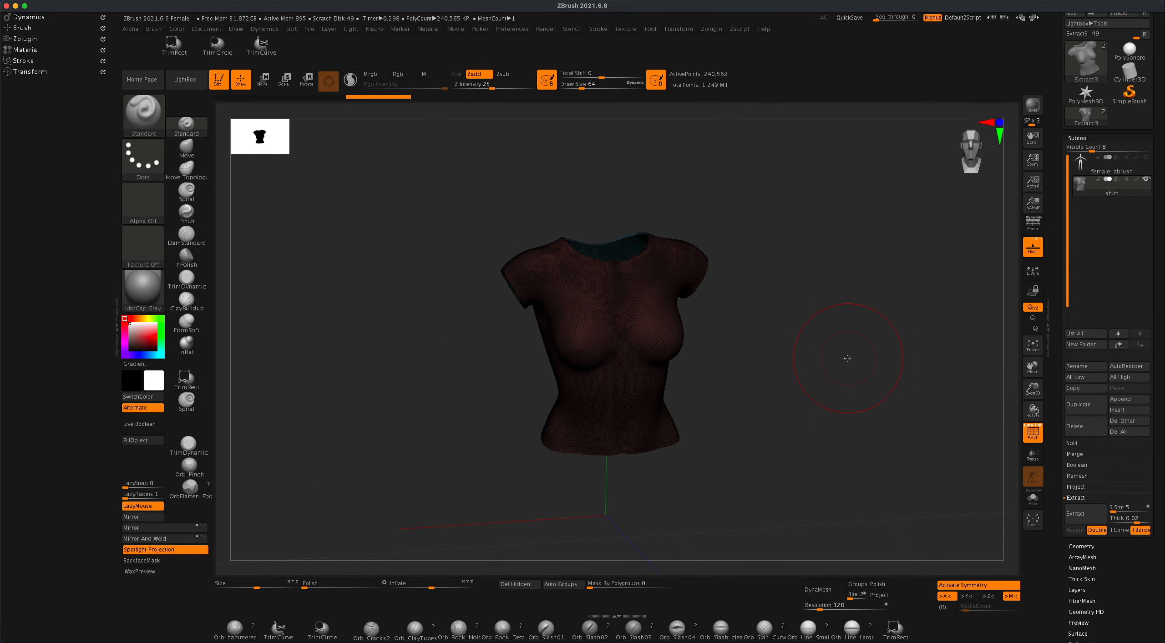
pyautogui.moveTo(848, 356)
pyautogui.mouseDown()
pyautogui.moveTo(850, 385)
pyautogui.moveTo(863, 368)
pyautogui.moveTo(841, 349)
pyautogui.mouseUp()
pyautogui.moveTo(758, 353); pyautogui.dragTo(766, 287)
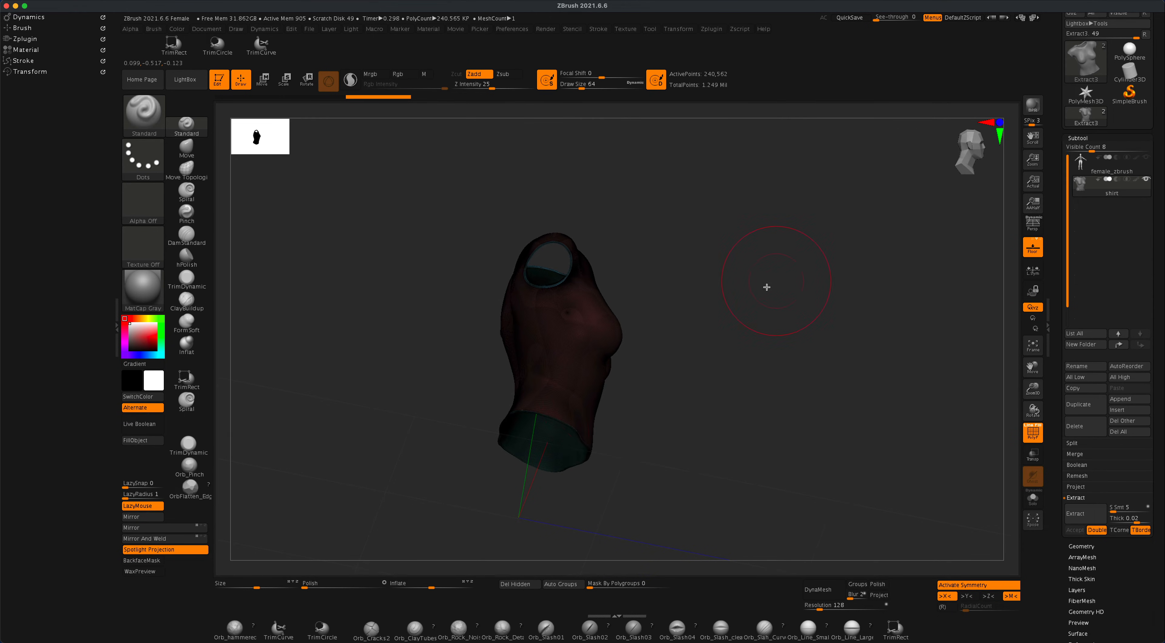
pyautogui.moveTo(706, 413); pyautogui.dragTo(874, 421)
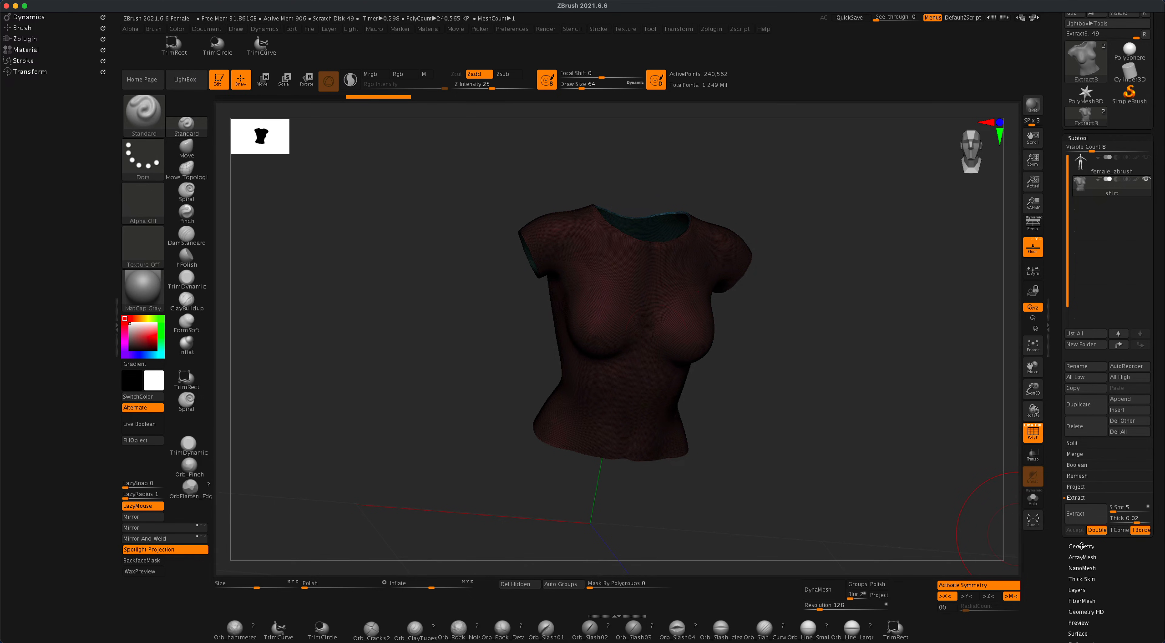
pyautogui.moveTo(769, 330)
pyautogui.mouseDown()
pyautogui.moveTo(816, 346)
pyautogui.moveTo(837, 409)
pyautogui.moveTo(827, 379)
pyautogui.moveTo(715, 294)
pyautogui.moveTo(792, 340)
pyautogui.moveTo(769, 325)
pyautogui.moveTo(812, 311)
pyautogui.mouseUp()
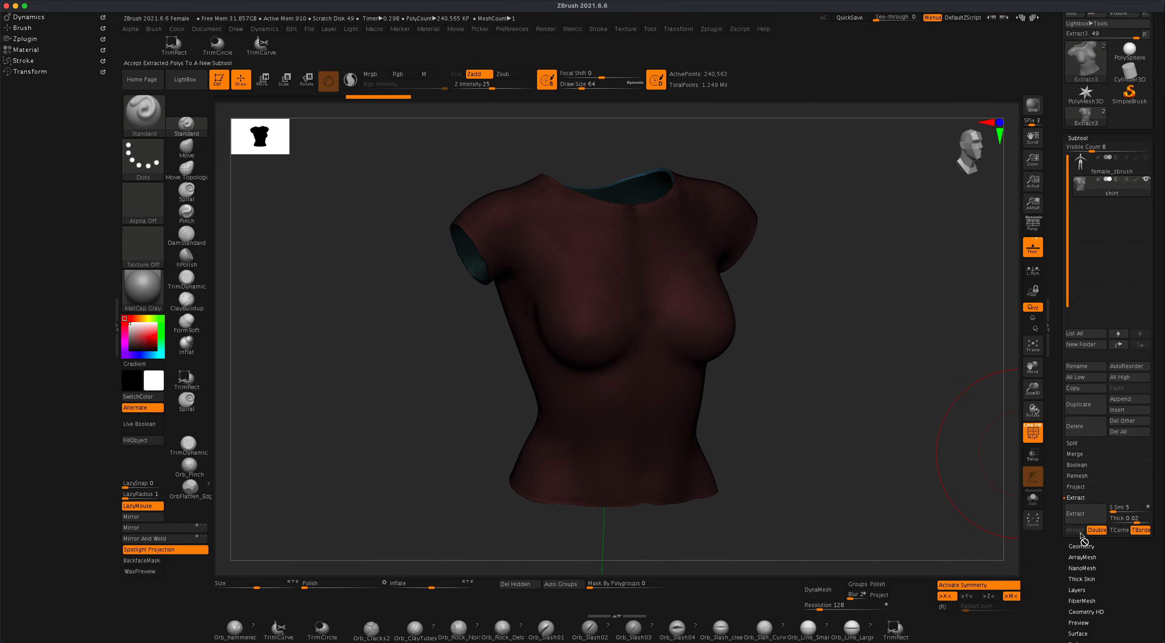
# Remesh the shirt with ZRemesher, with KeepGroups and DetectEdges enabled.
pyautogui.click(1076, 546)
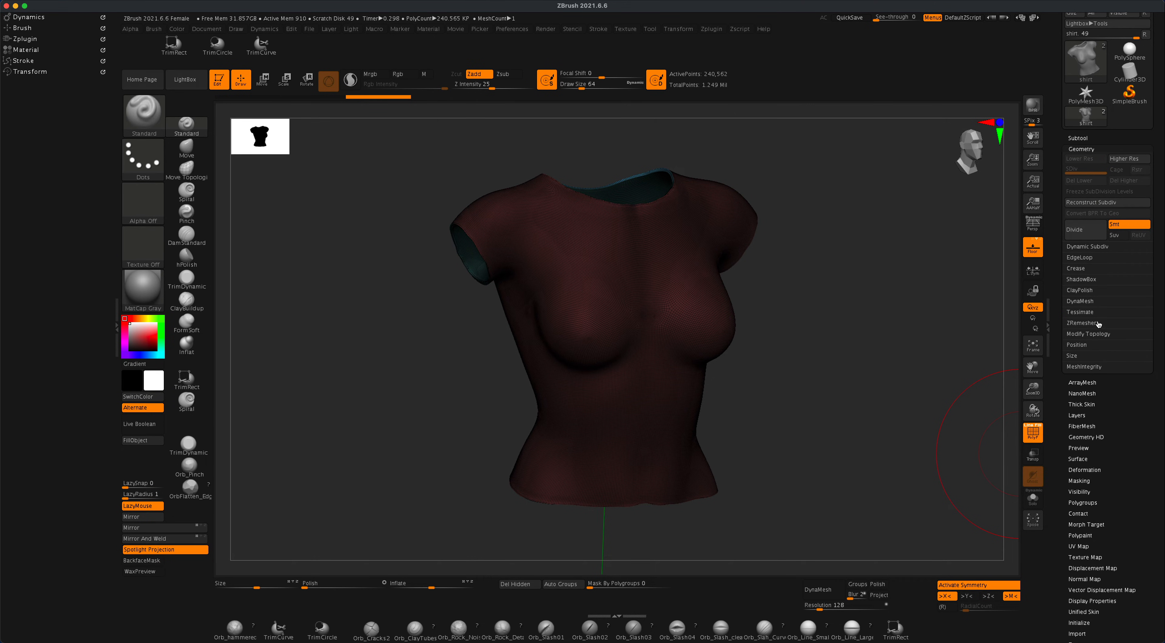
pyautogui.click(1081, 323)
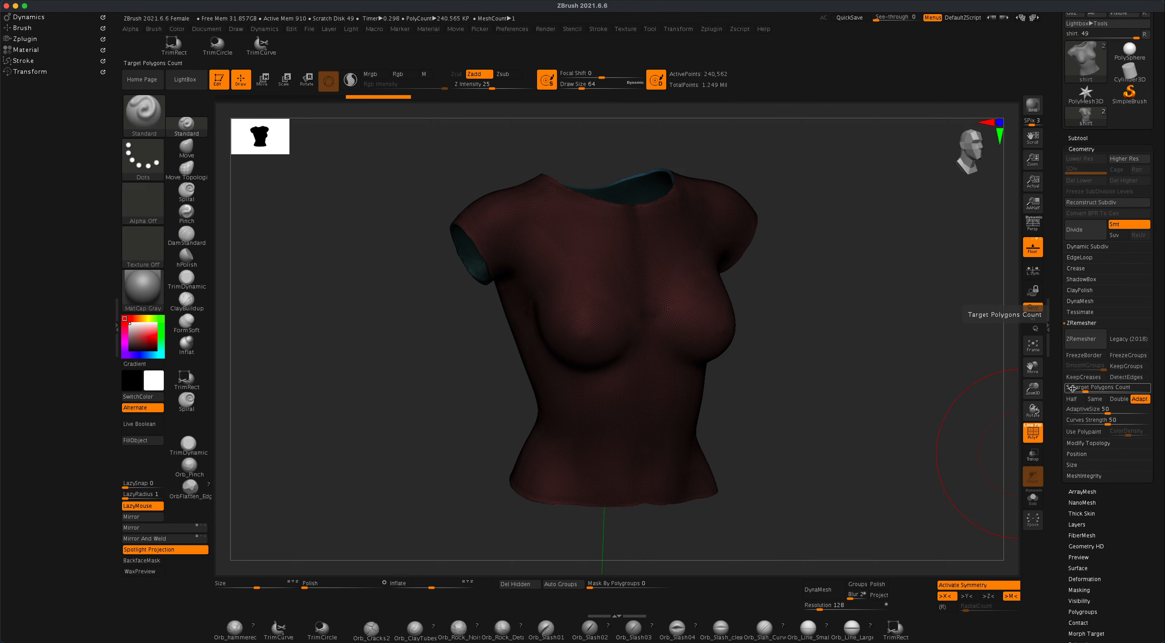
pyautogui.click(1125, 367)
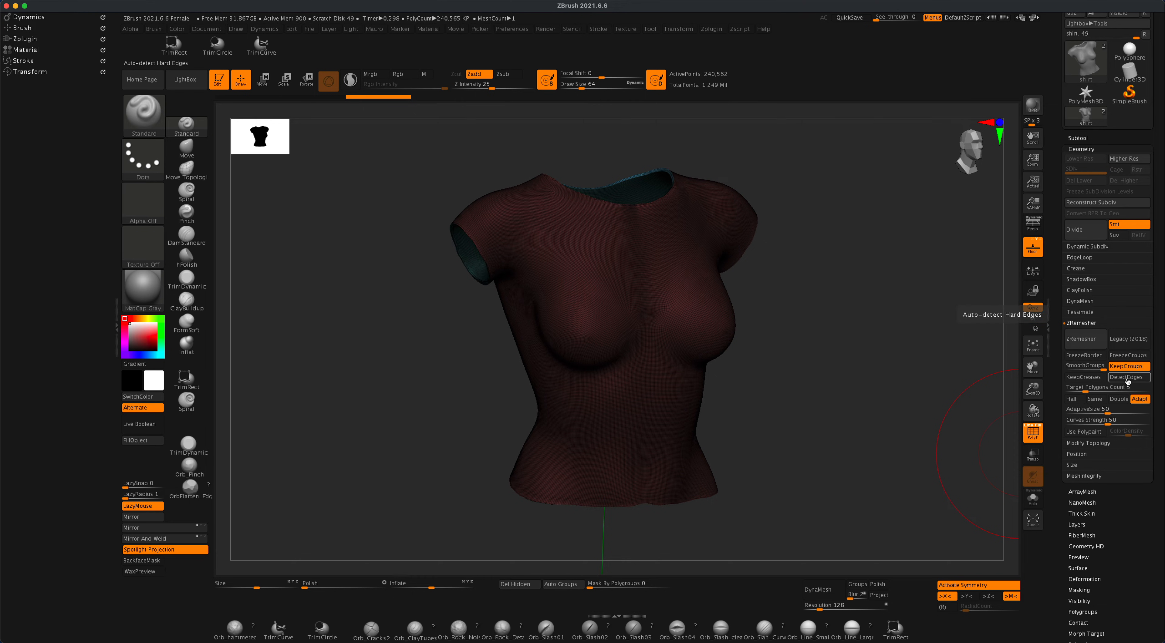
pyautogui.click(1129, 377)
pyautogui.moveTo(850, 333); pyautogui.dragTo(871, 346)
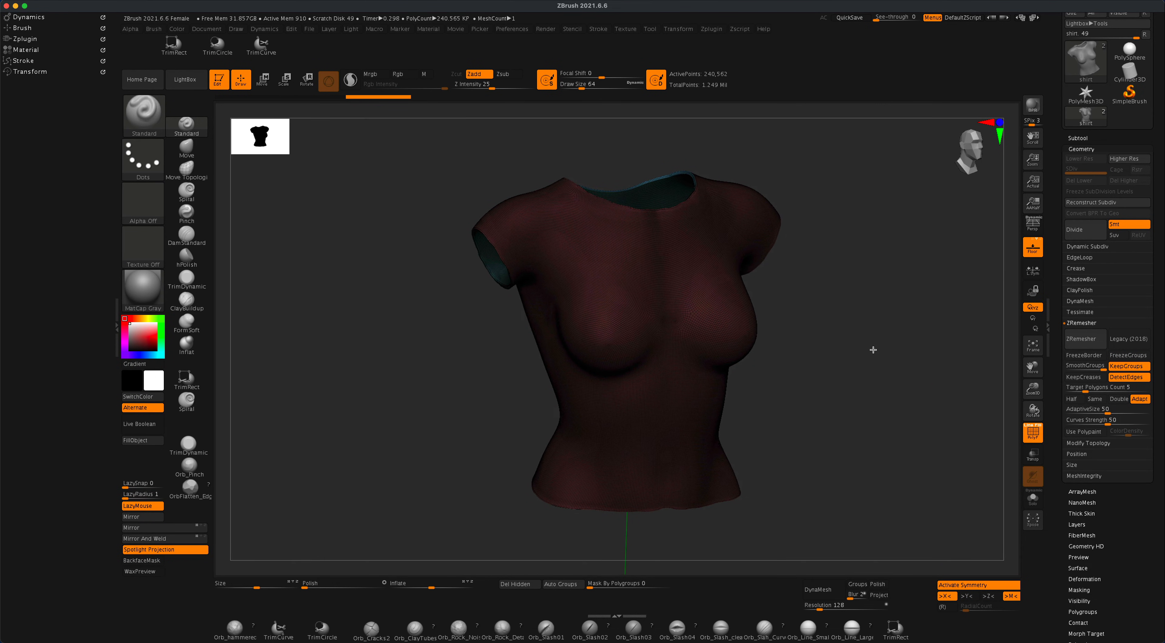
pyautogui.click(1086, 340)
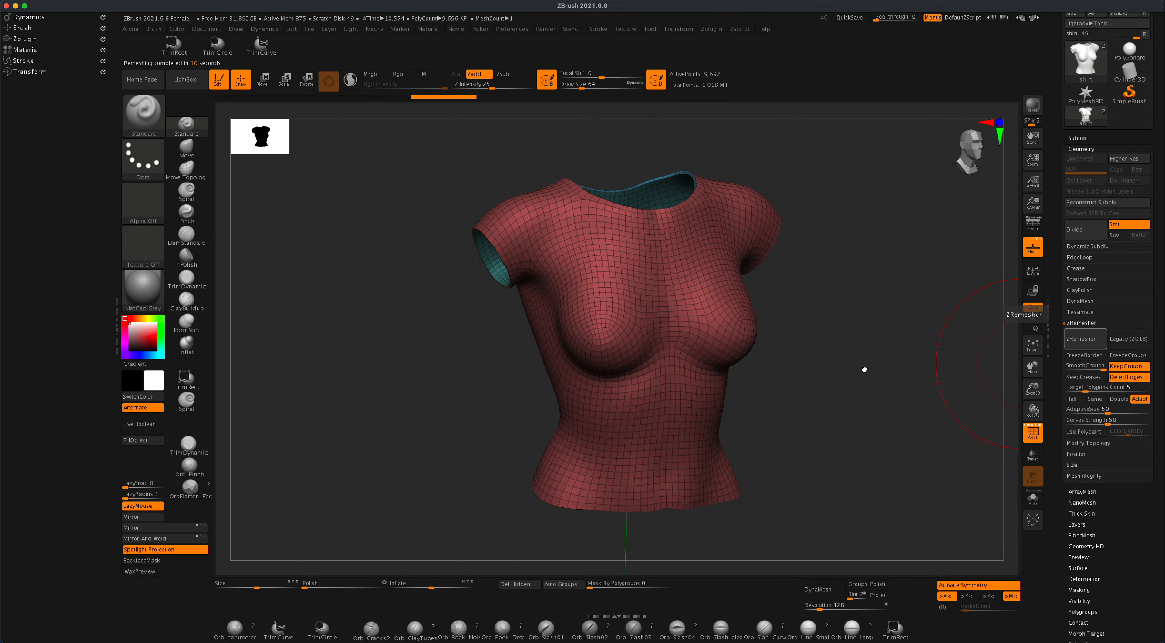
pyautogui.moveTo(790, 403)
pyautogui.mouseDown()
pyautogui.moveTo(803, 425)
pyautogui.moveTo(829, 422)
pyautogui.moveTo(816, 418)
pyautogui.mouseUp()
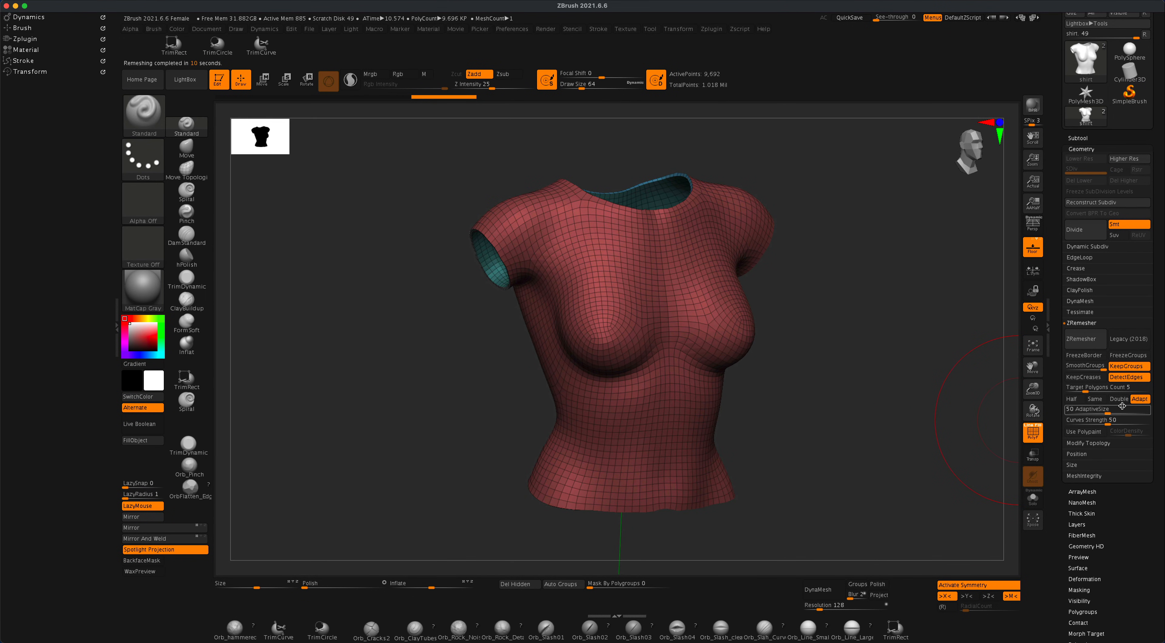
# Set ZRemesher to Half and remesh the shirt three times to reduce its polygon density.
pyautogui.click(1071, 399)
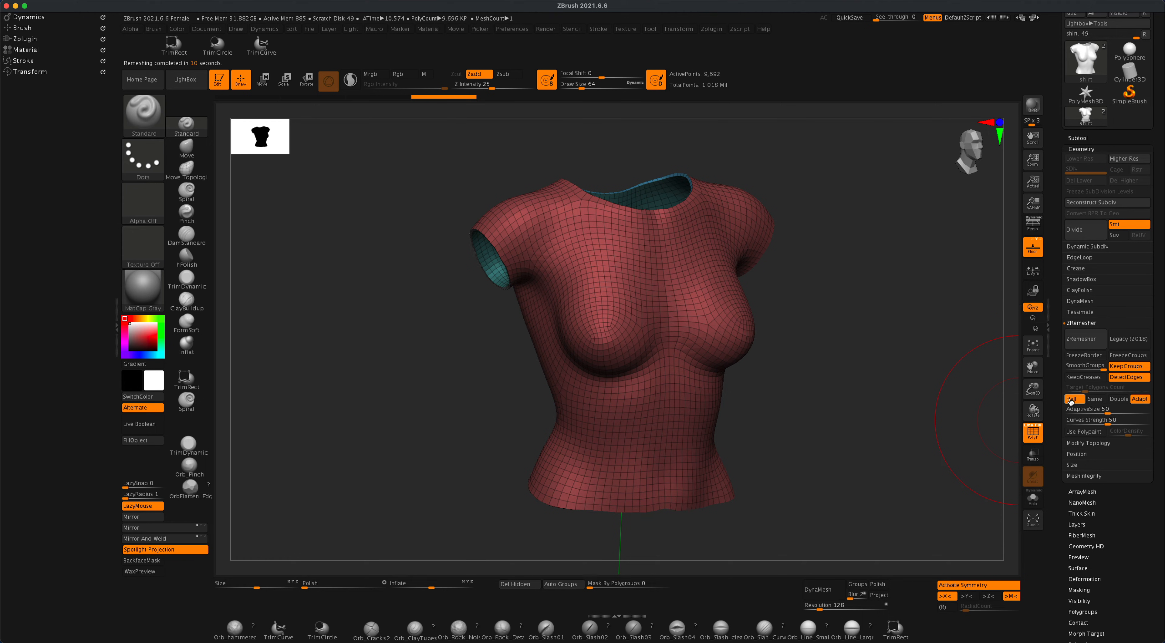
pyautogui.click(1076, 344)
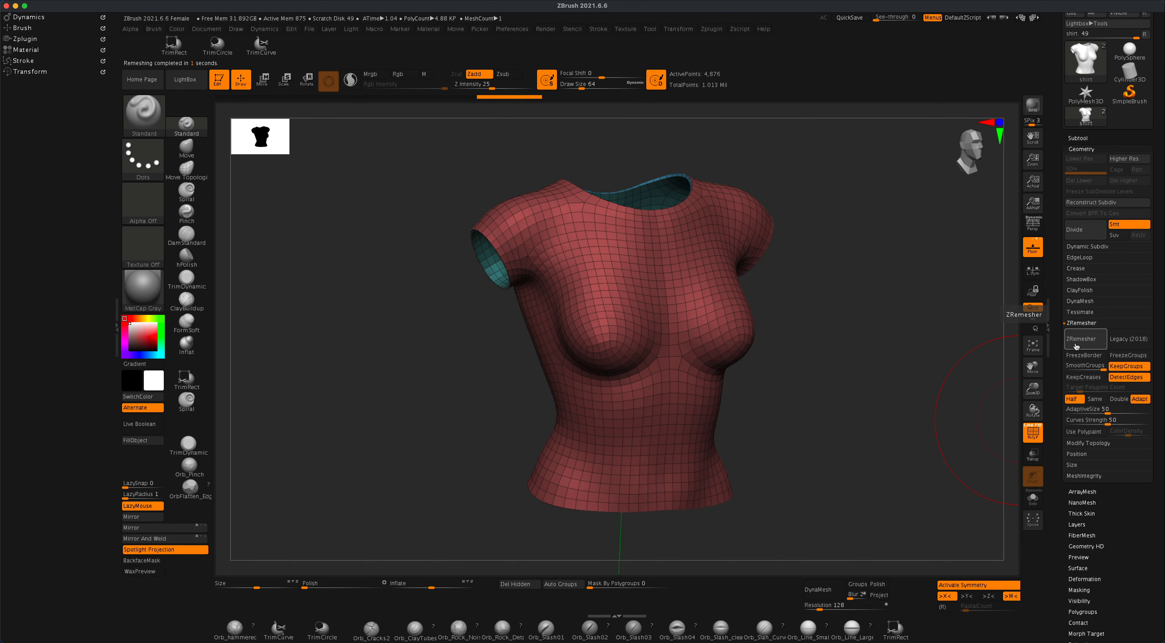
pyautogui.click(1076, 344)
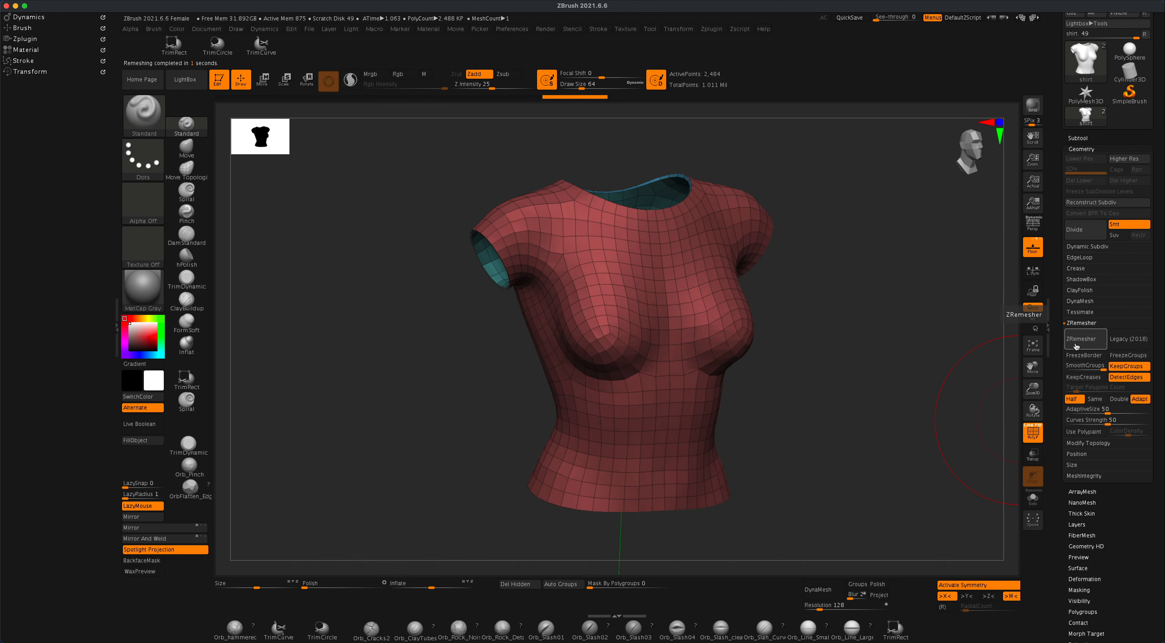
pyautogui.moveTo(910, 385)
pyautogui.mouseDown()
pyautogui.moveTo(814, 400)
pyautogui.moveTo(874, 398)
pyautogui.moveTo(908, 381)
pyautogui.moveTo(897, 383)
pyautogui.mouseUp()
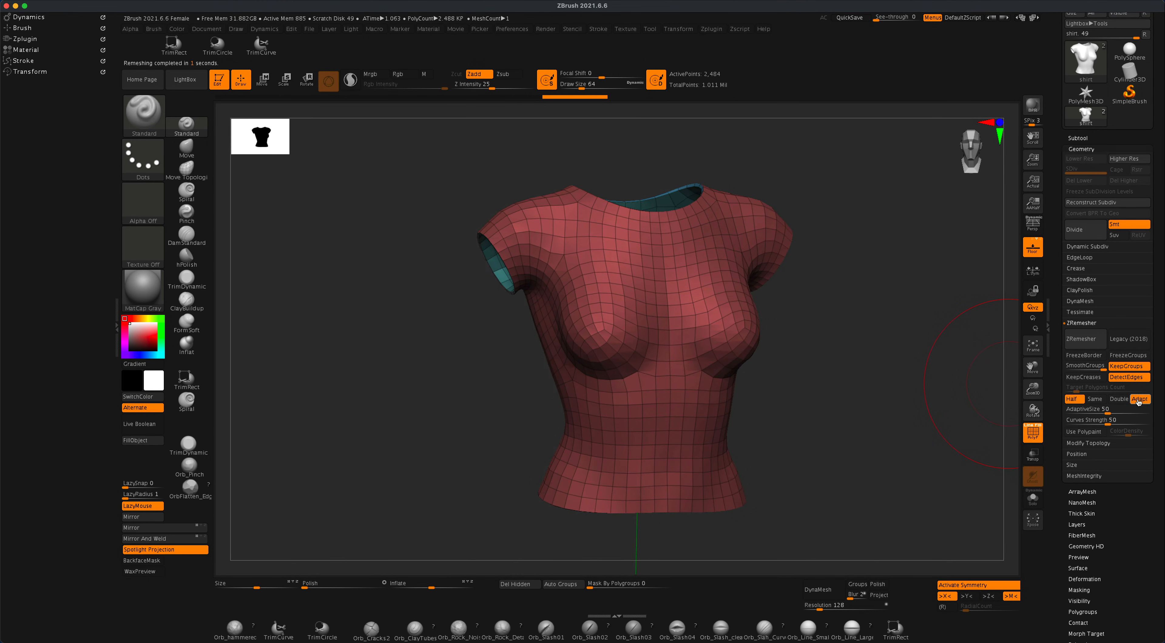
pyautogui.click(1086, 340)
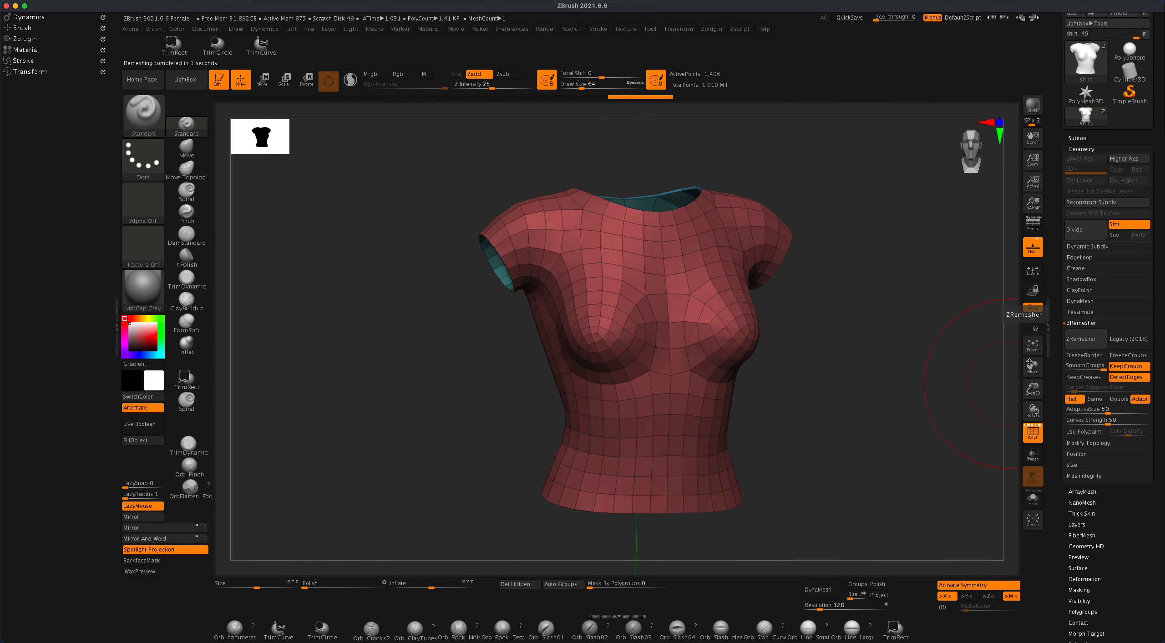
pyautogui.moveTo(932, 401); pyautogui.dragTo(897, 408)
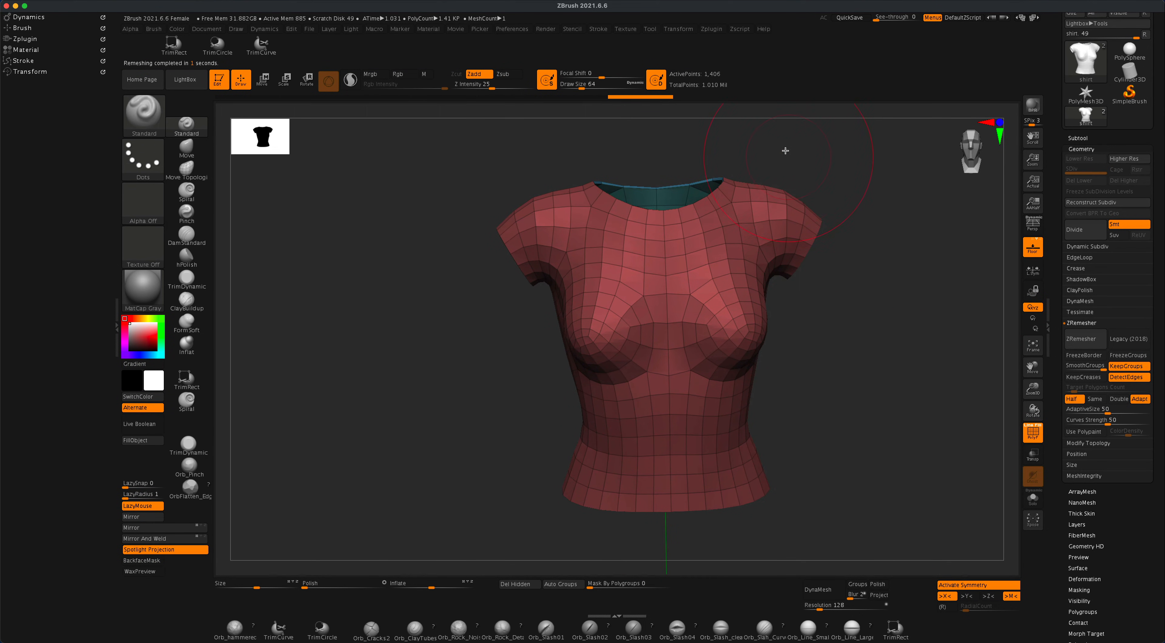
pyautogui.moveTo(834, 388)
pyautogui.mouseDown()
pyautogui.moveTo(917, 388)
pyautogui.moveTo(832, 389)
pyautogui.moveTo(845, 412)
pyautogui.moveTo(780, 396)
pyautogui.moveTo(856, 398)
pyautogui.moveTo(832, 390)
pyautogui.mouseUp()
pyautogui.moveTo(843, 332)
pyautogui.mouseDown()
pyautogui.moveTo(839, 309)
pyautogui.moveTo(856, 380)
pyautogui.moveTo(899, 386)
pyautogui.moveTo(836, 387)
pyautogui.mouseUp()
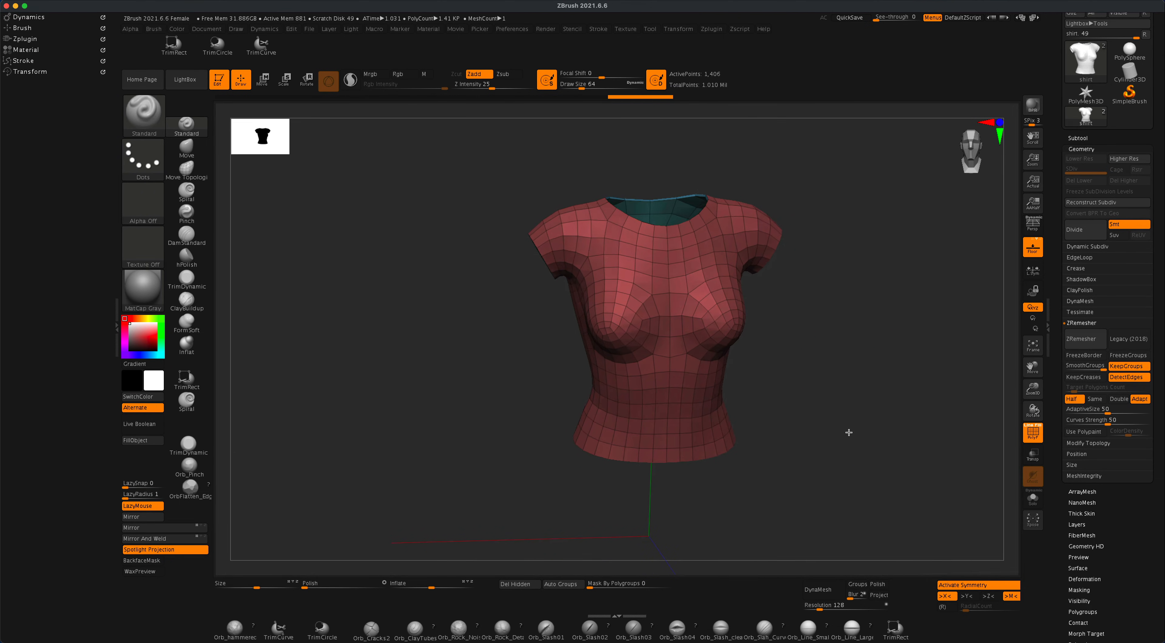
# Hide the shirt's inner polygroup, keeping only the outer shell and the thin border polygroup visible.
pyautogui.moveTo(841, 399)
pyautogui.mouseDown()
pyautogui.moveTo(863, 383)
pyautogui.moveTo(851, 381)
pyautogui.moveTo(856, 360)
pyautogui.moveTo(854, 368)
pyautogui.mouseUp()
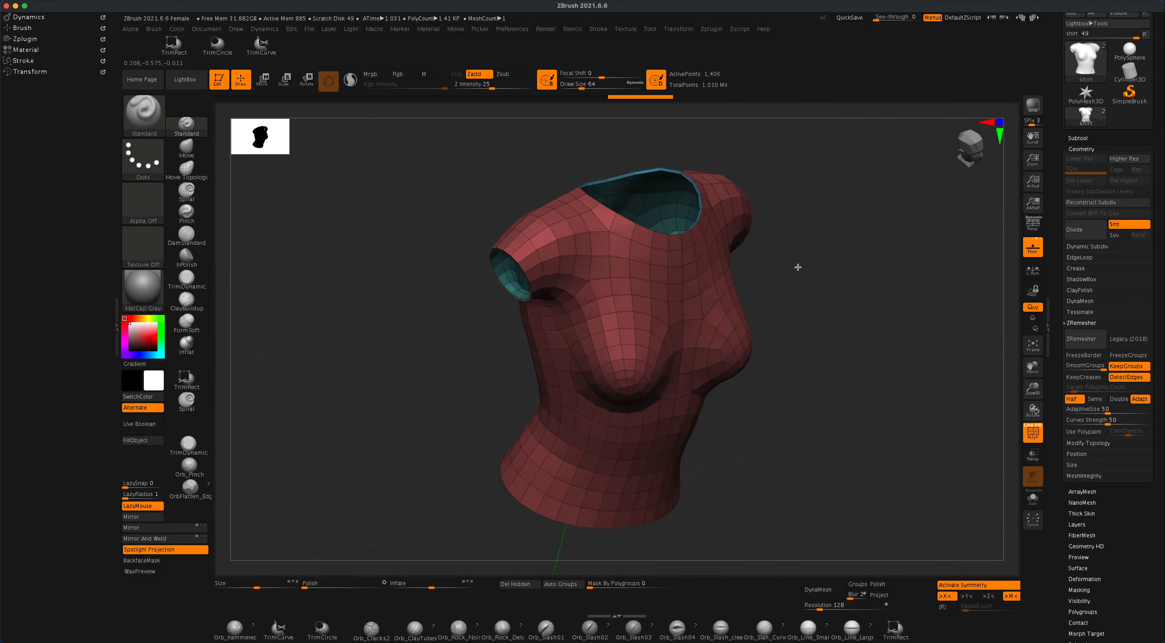
pyautogui.moveTo(798, 262)
pyautogui.mouseDown()
pyautogui.moveTo(814, 293)
pyautogui.moveTo(591, 233)
pyautogui.mouseUp()
pyautogui.moveTo(737, 246); pyautogui.dragTo(635, 212)
pyautogui.moveTo(729, 219)
pyautogui.mouseDown()
pyautogui.moveTo(775, 221)
pyautogui.moveTo(642, 206)
pyautogui.mouseUp()
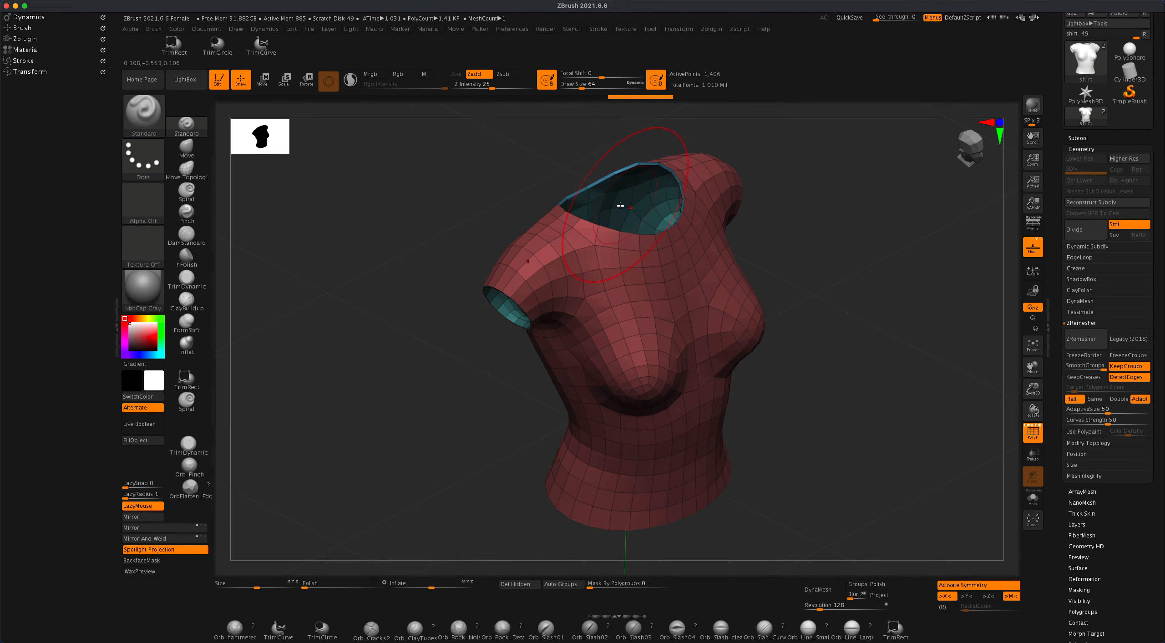
pyautogui.moveTo(780, 261); pyautogui.dragTo(693, 240)
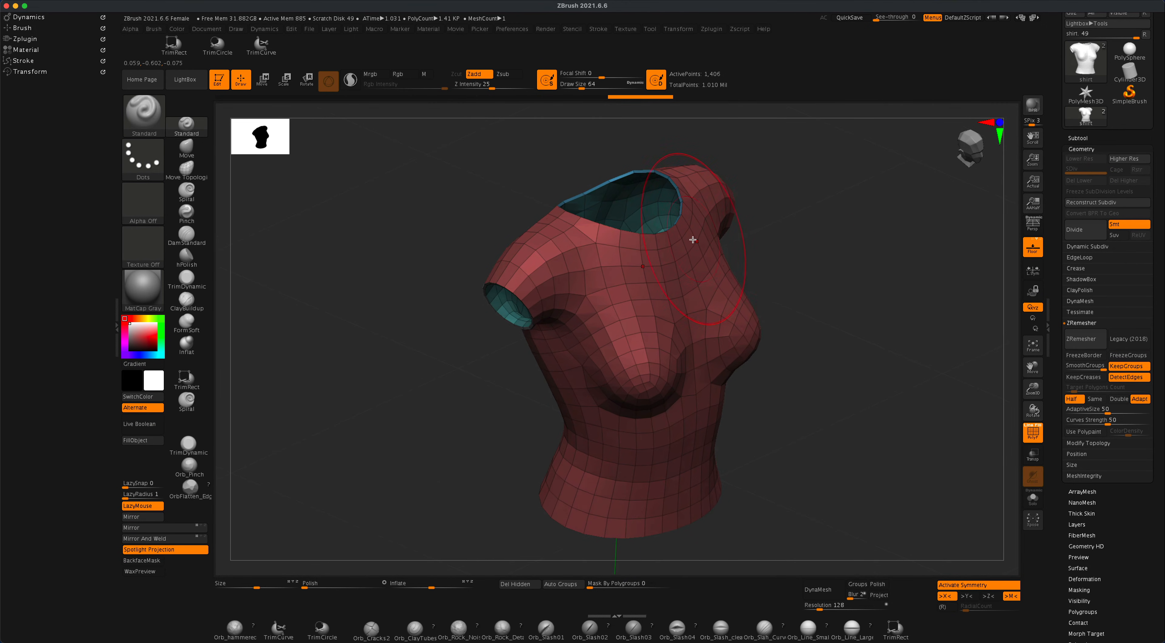
pyautogui.moveTo(766, 366); pyautogui.dragTo(890, 314)
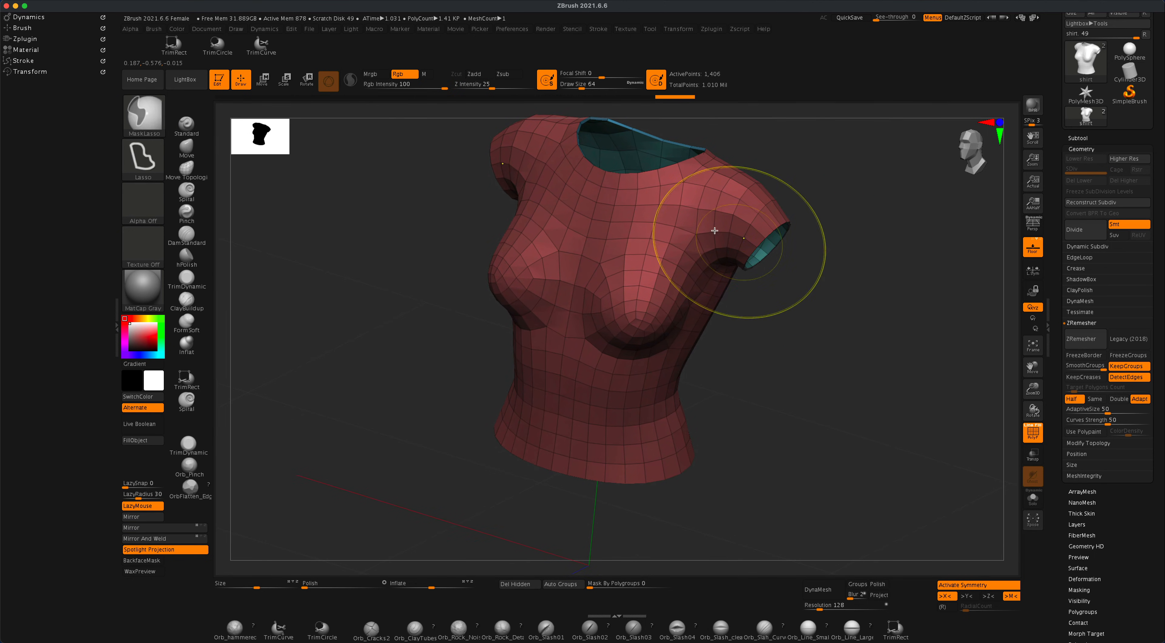
pyautogui.keyDown('ctrl'); pyautogui.keyDown('shift'); pyautogui.click(627, 156); pyautogui.keyUp('shift'); pyautogui.keyUp('ctrl')
pyautogui.moveTo(796, 331); pyautogui.dragTo(769, 339)
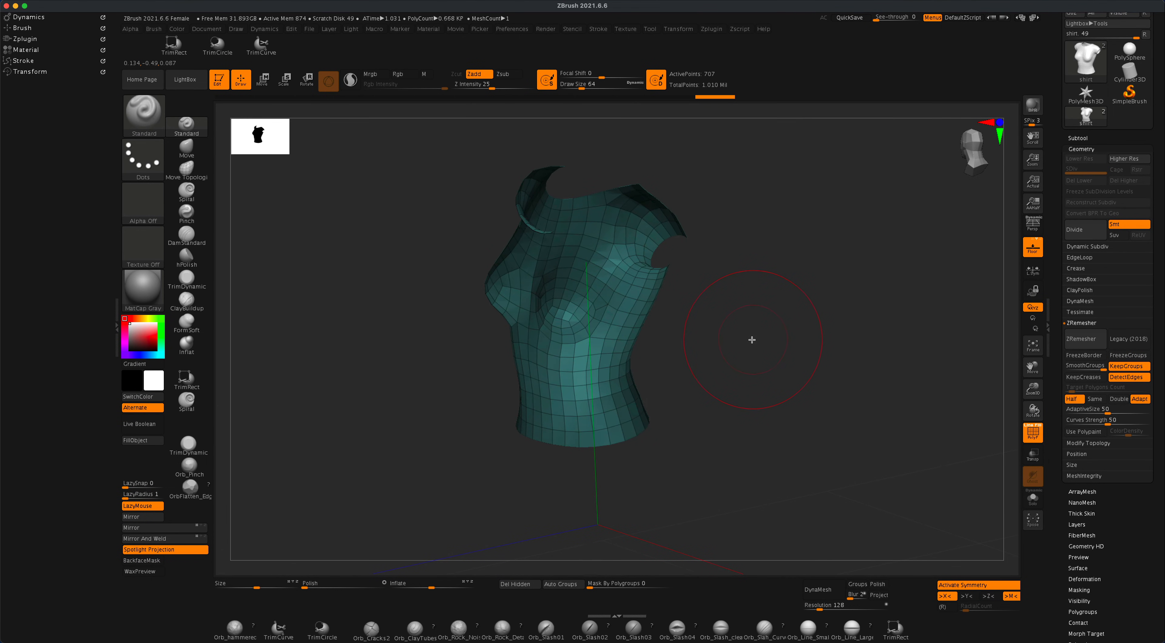
pyautogui.hotkey('ctrl', 'shift')
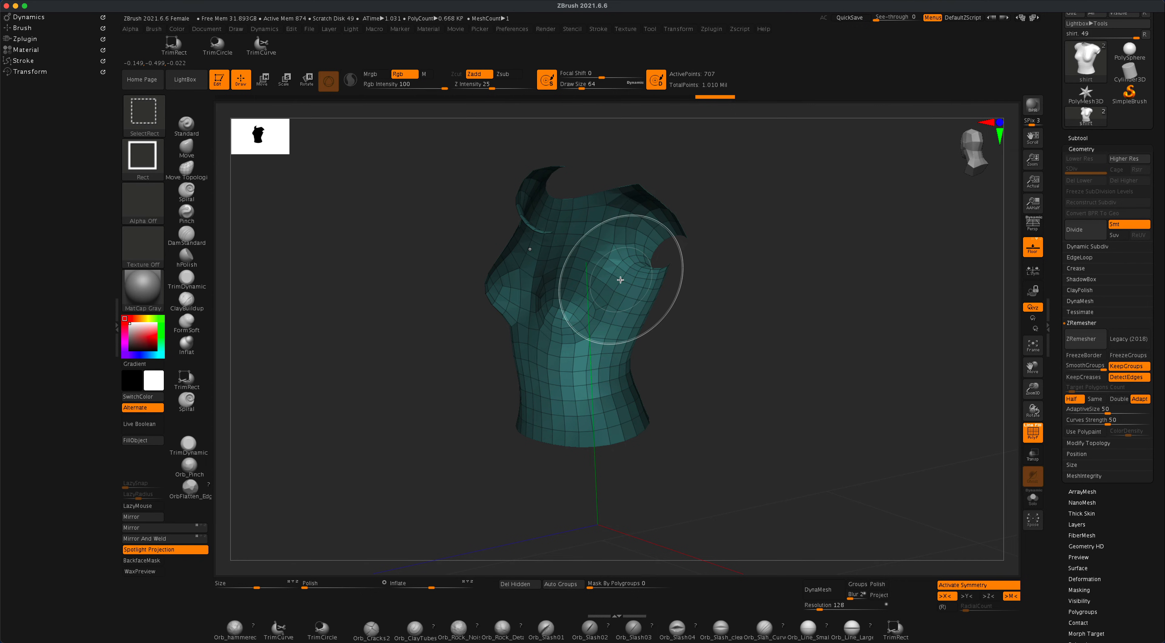
pyautogui.keyDown('ctrl'); pyautogui.keyDown('shift'); pyautogui.click(620, 280); pyautogui.keyUp('shift'); pyautogui.keyUp('ctrl')
pyautogui.moveTo(749, 333)
pyautogui.mouseDown()
pyautogui.moveTo(813, 354)
pyautogui.moveTo(764, 343)
pyautogui.moveTo(776, 358)
pyautogui.mouseUp()
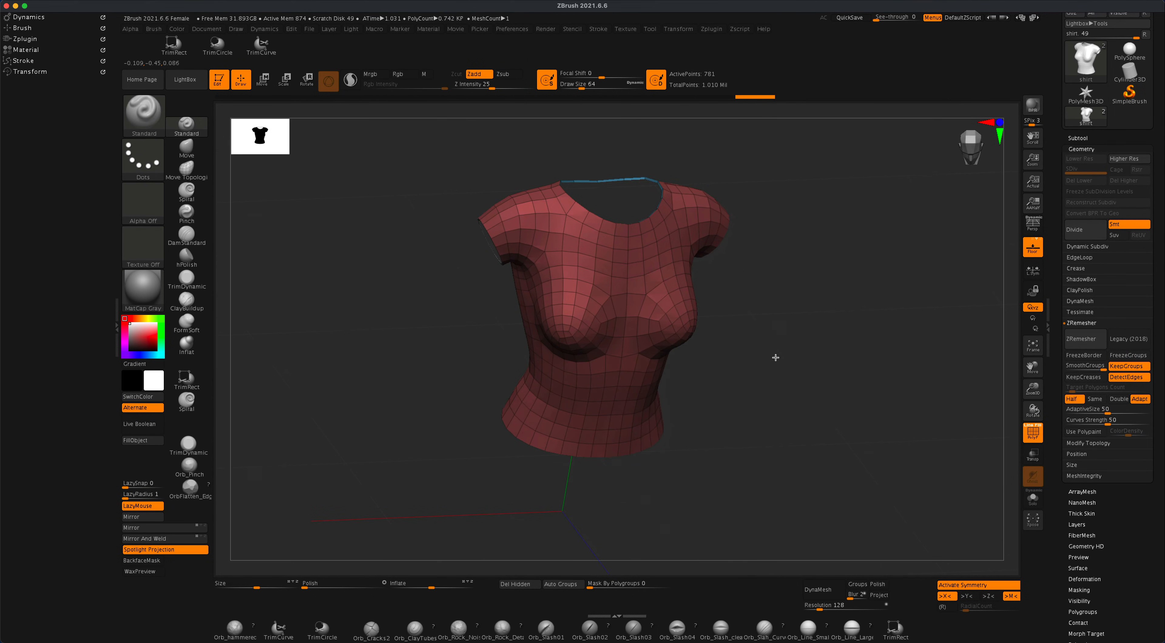
# Delete the hidden inner surface of the shirt with Del Hidden.
pyautogui.moveTo(754, 292); pyautogui.dragTo(669, 266)
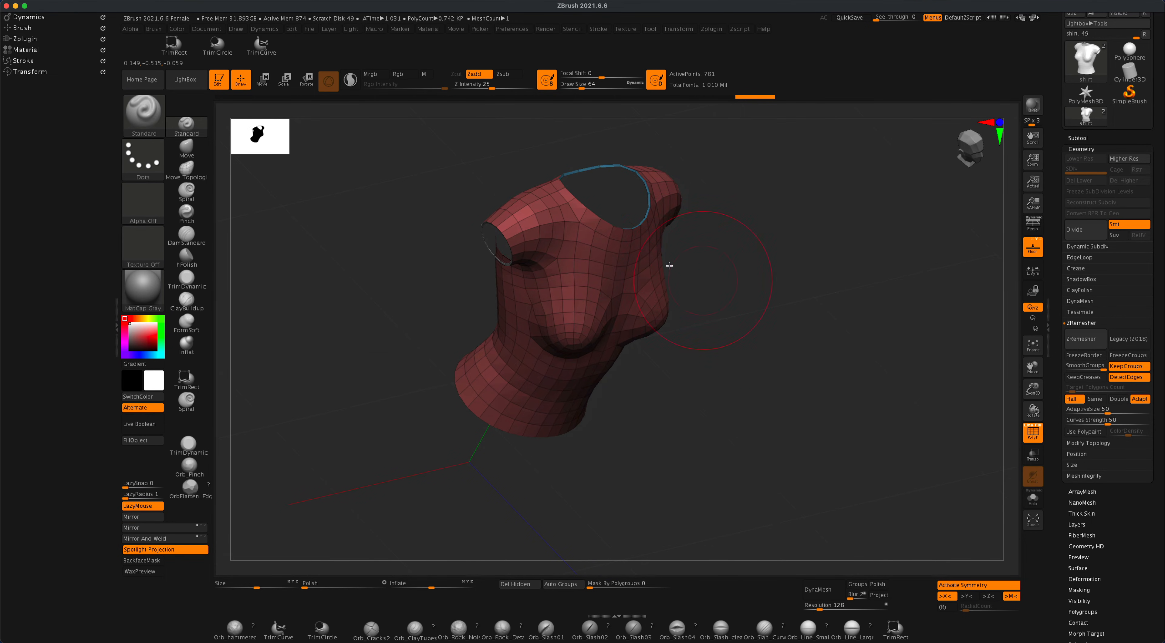
pyautogui.moveTo(657, 194); pyautogui.dragTo(738, 240)
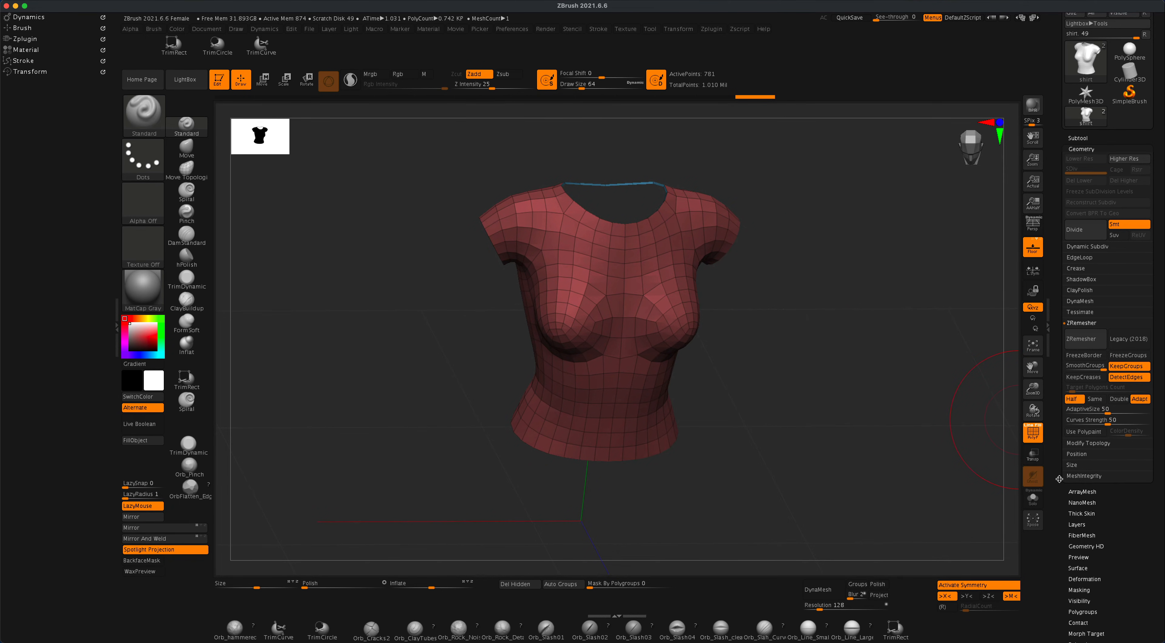
pyautogui.moveTo(831, 388); pyautogui.dragTo(832, 387)
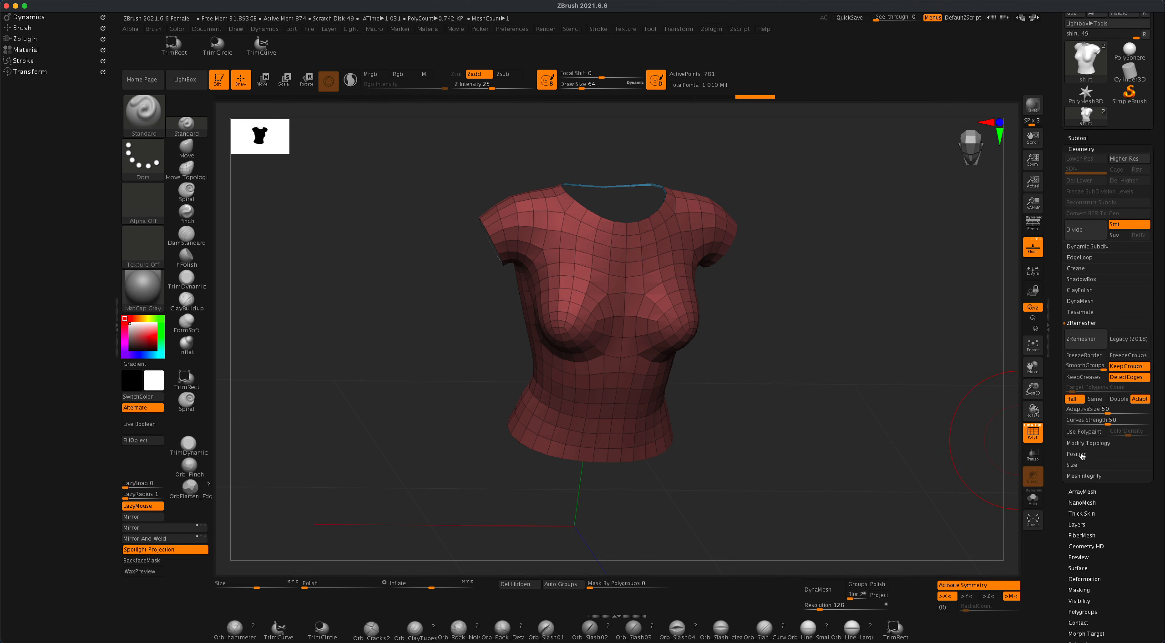
pyautogui.click(1085, 443)
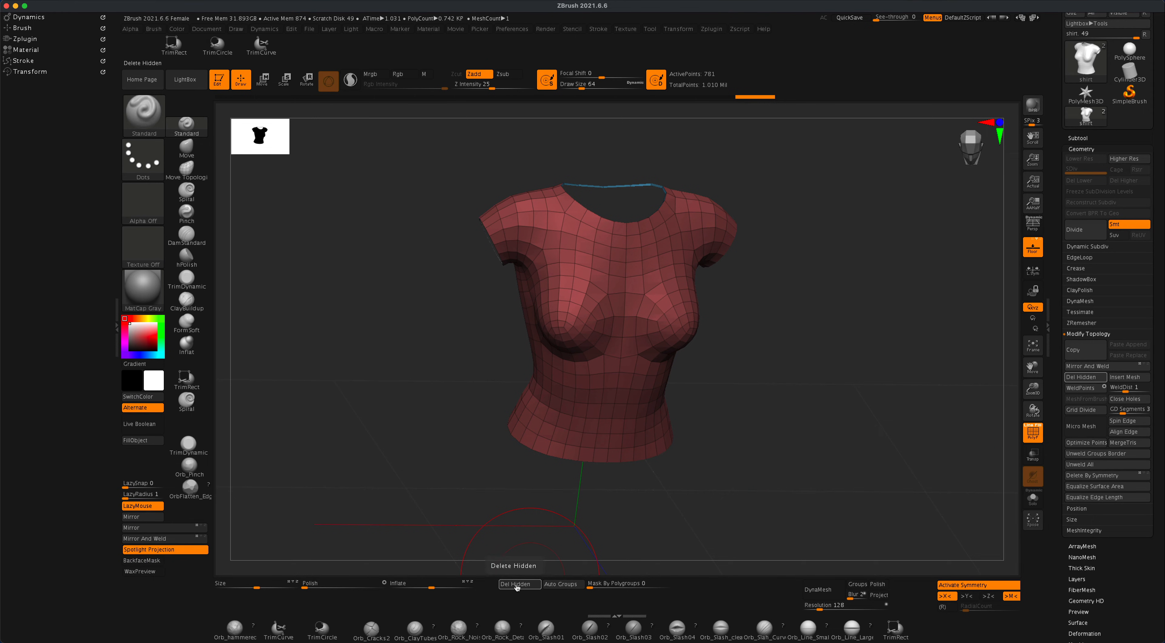
pyautogui.click(1080, 377)
# Turn on double-sided display for the single-layer shirt.
pyautogui.moveTo(774, 337)
pyautogui.mouseDown()
pyautogui.moveTo(730, 275)
pyautogui.moveTo(804, 300)
pyautogui.mouseUp()
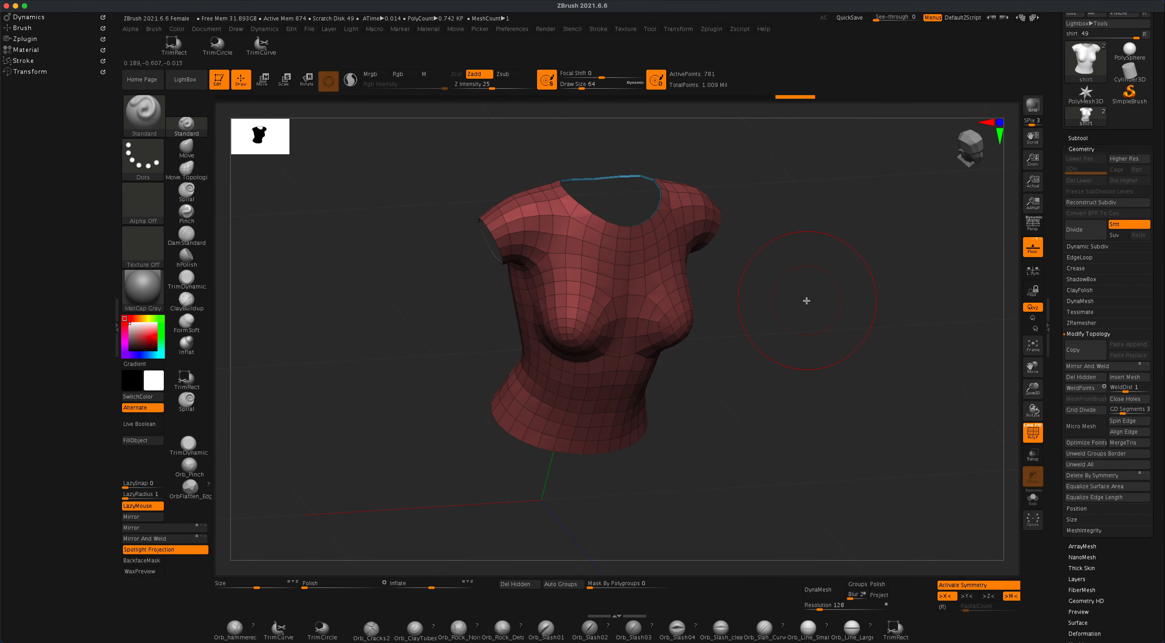
pyautogui.moveTo(815, 306); pyautogui.dragTo(793, 228)
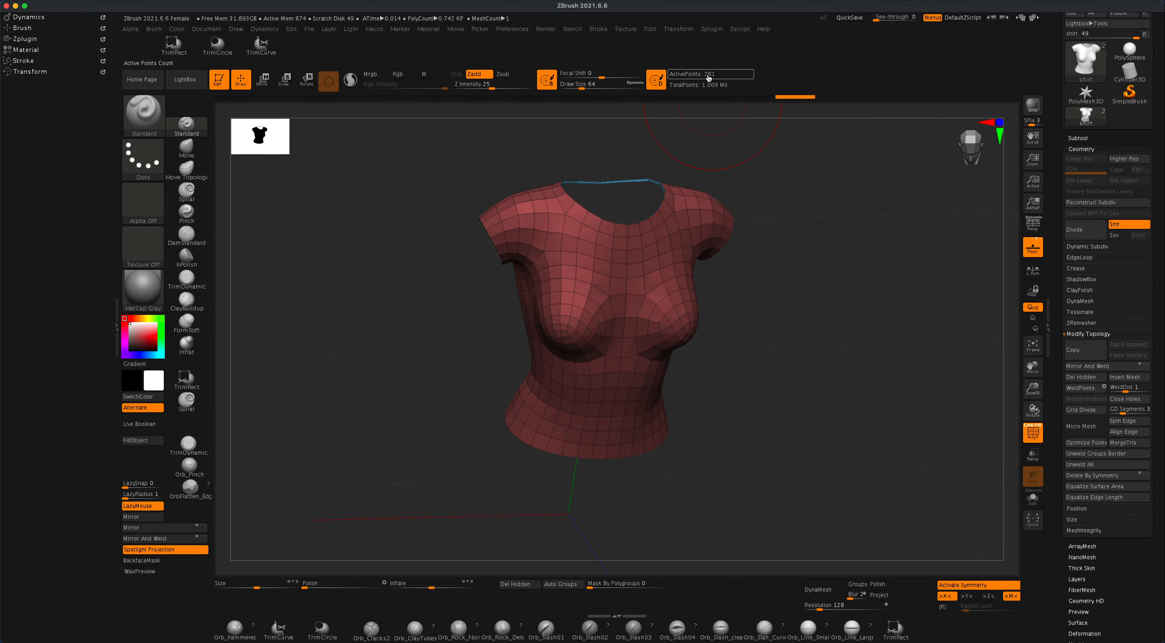
pyautogui.moveTo(815, 276); pyautogui.dragTo(814, 265)
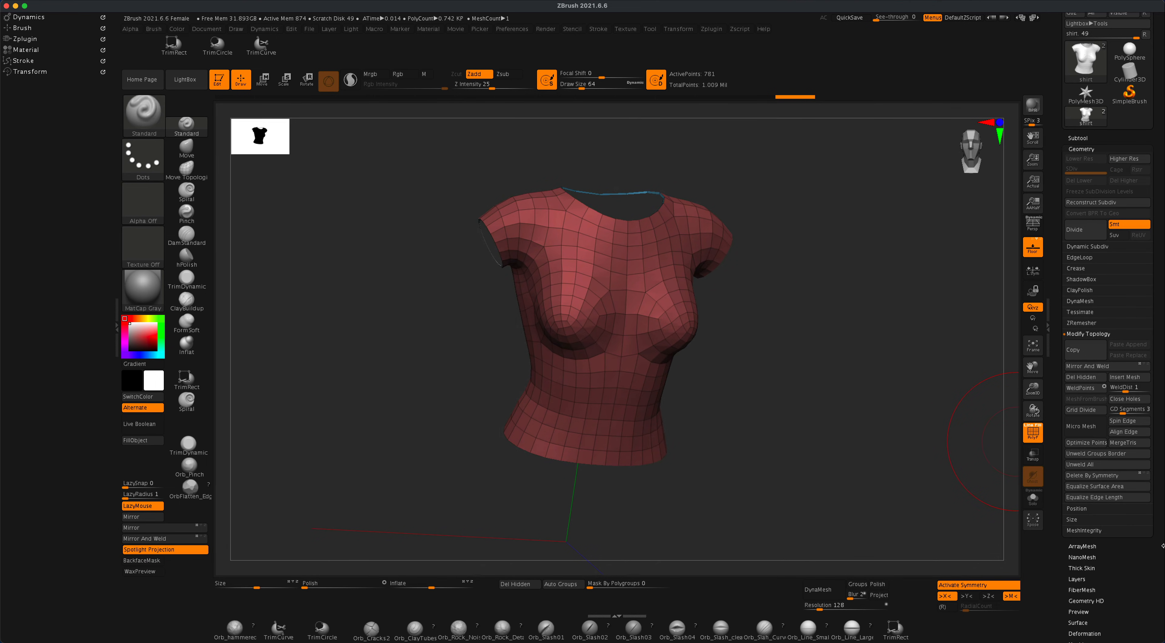
pyautogui.scroll(-10, 1150, 477)
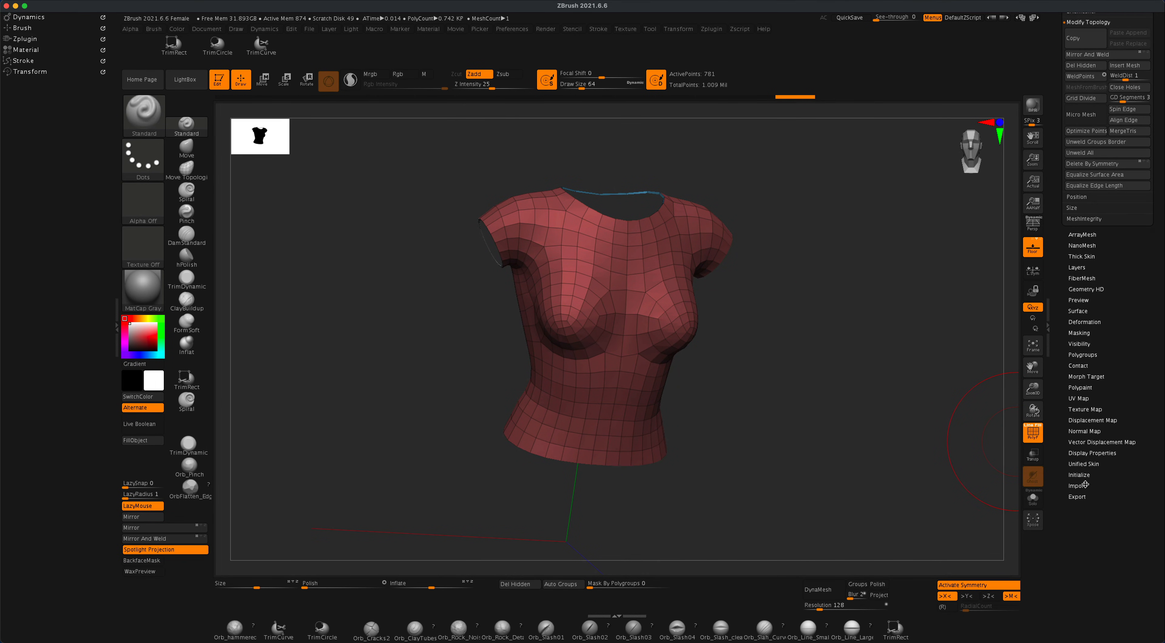
pyautogui.click(1084, 454)
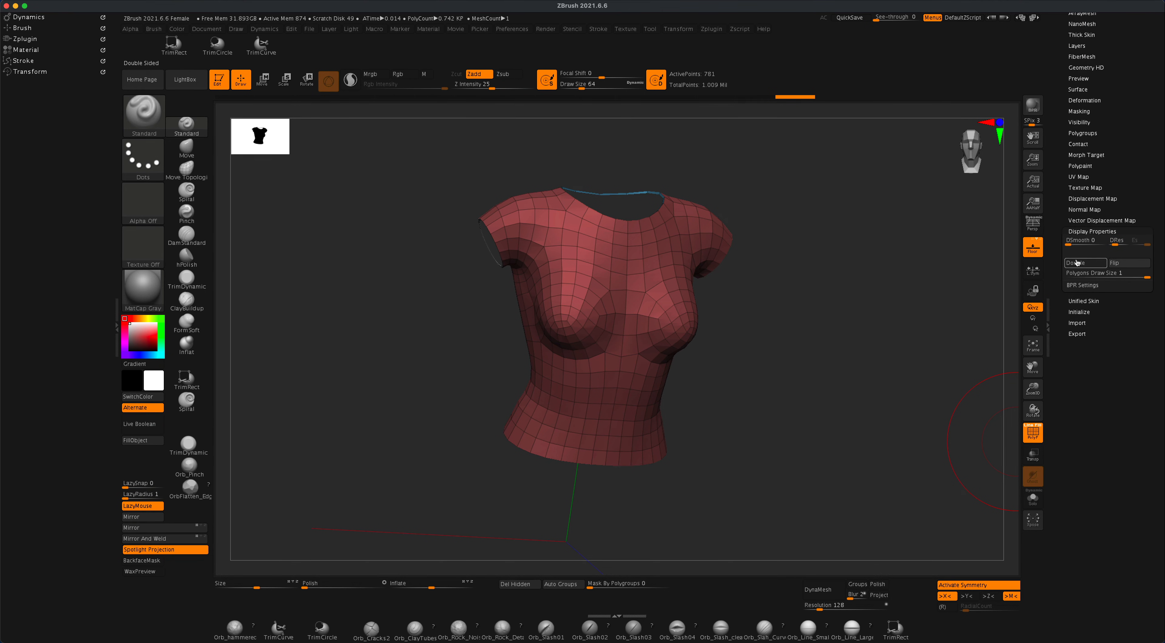
pyautogui.moveTo(816, 292); pyautogui.dragTo(815, 309)
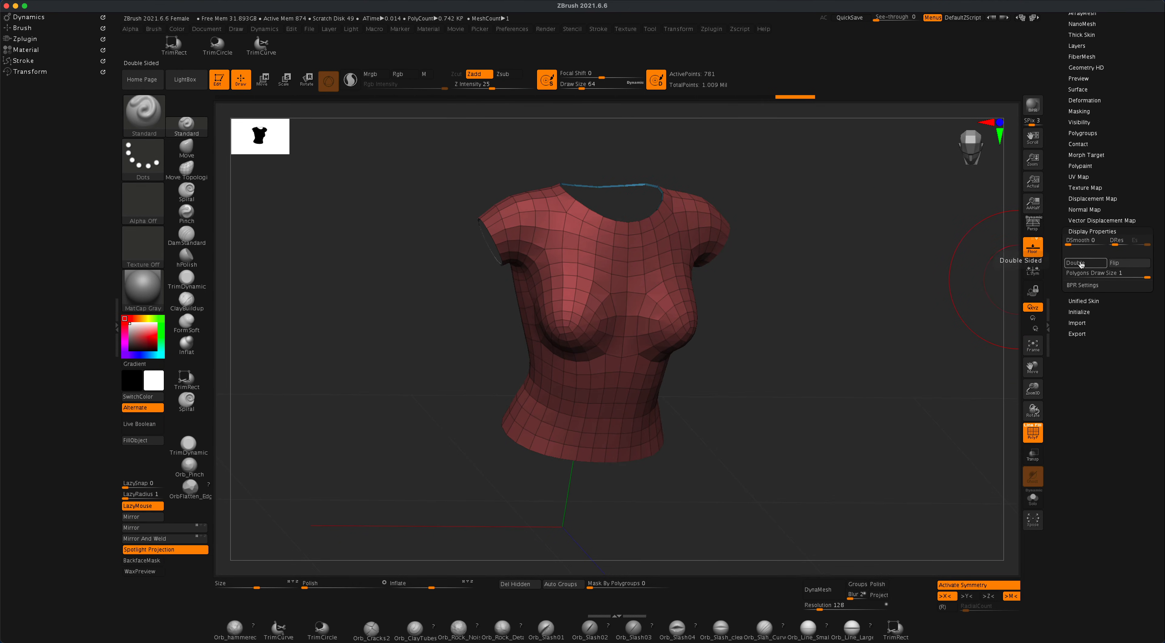
pyautogui.click(1081, 263)
pyautogui.moveTo(769, 304); pyautogui.dragTo(809, 419)
# Show the female body subtool again together with the shirt.
pyautogui.moveTo(1144, 374); pyautogui.dragTo(1151, 465)
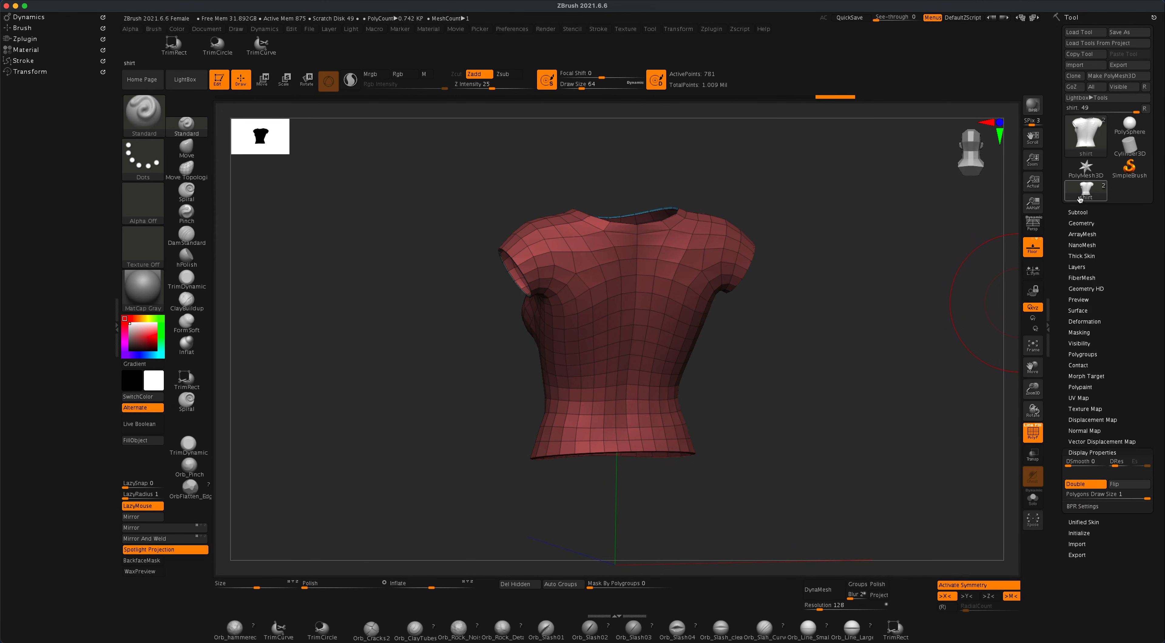
pyautogui.click(1077, 212)
pyautogui.click(1146, 232)
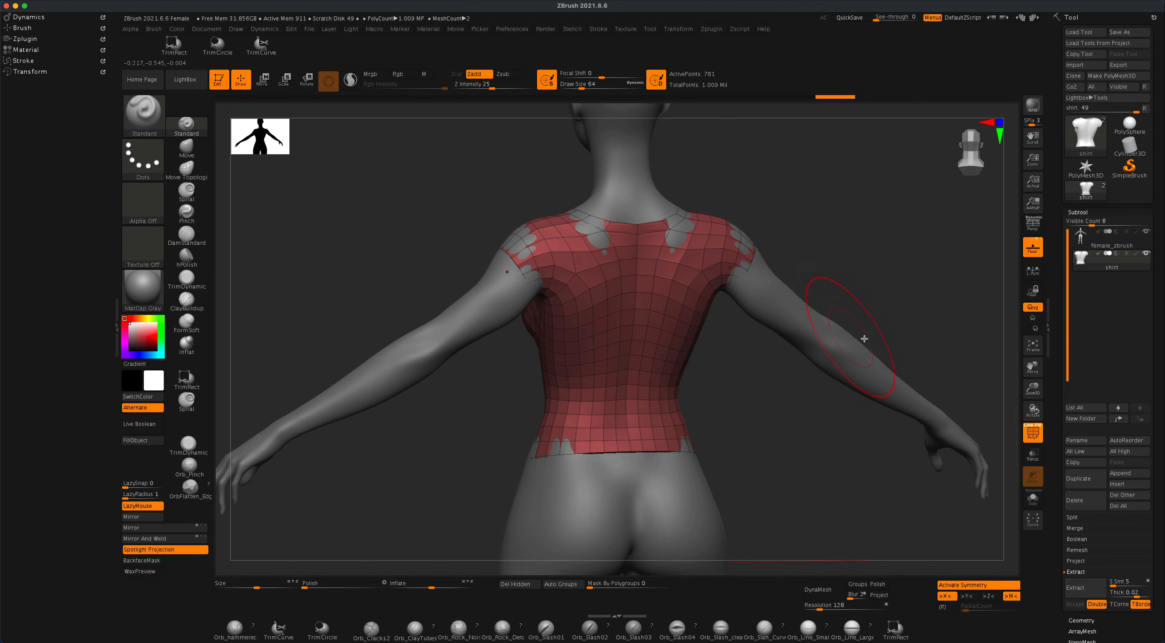
# Smooth the middle of the shirt's back with the Smooth brush.
pyautogui.moveTo(883, 270); pyautogui.dragTo(637, 383)
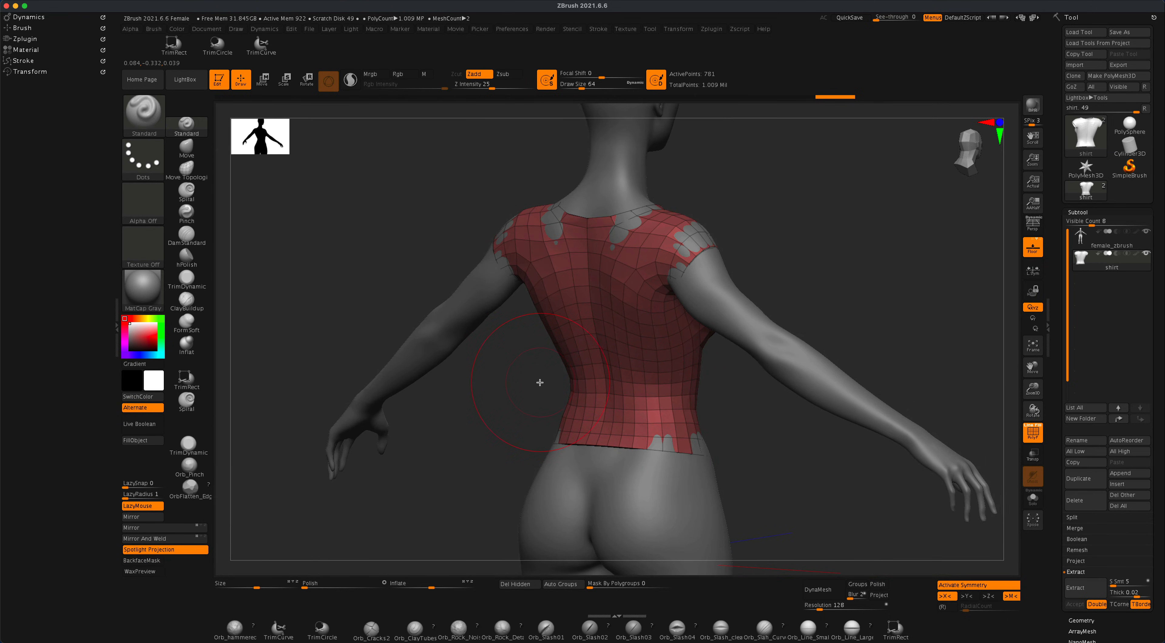
pyautogui.moveTo(540, 382)
pyautogui.mouseDown()
pyautogui.moveTo(551, 379)
pyautogui.moveTo(529, 380)
pyautogui.moveTo(582, 383)
pyautogui.moveTo(716, 422)
pyautogui.moveTo(707, 408)
pyautogui.moveTo(665, 416)
pyautogui.moveTo(733, 410)
pyautogui.moveTo(679, 398)
pyautogui.mouseUp()
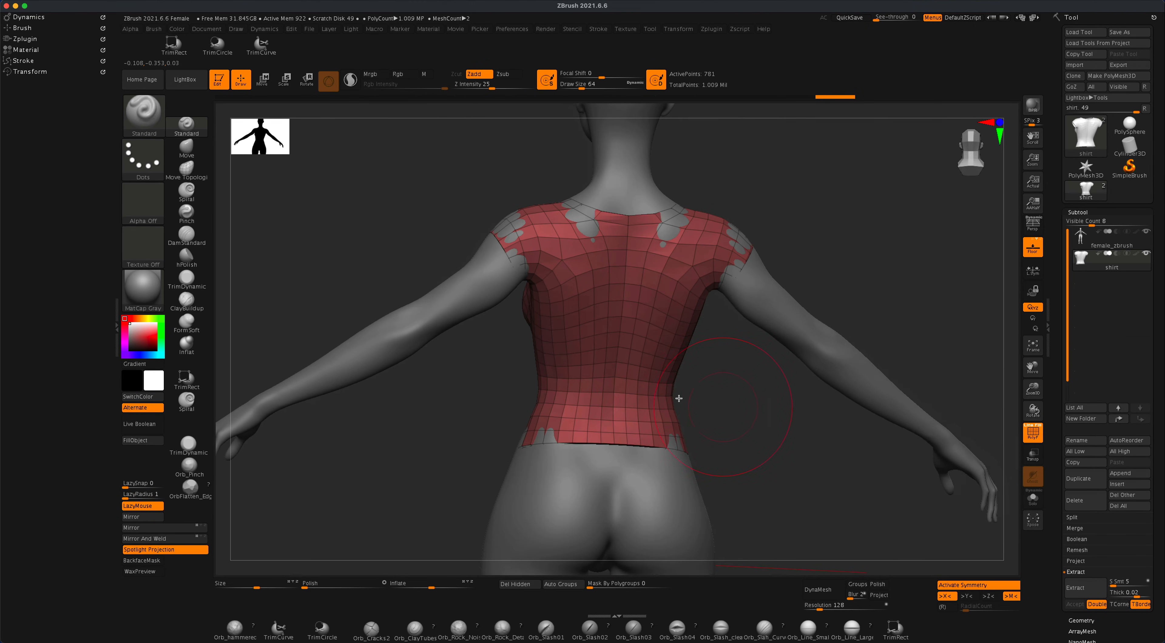
pyautogui.press('shift')
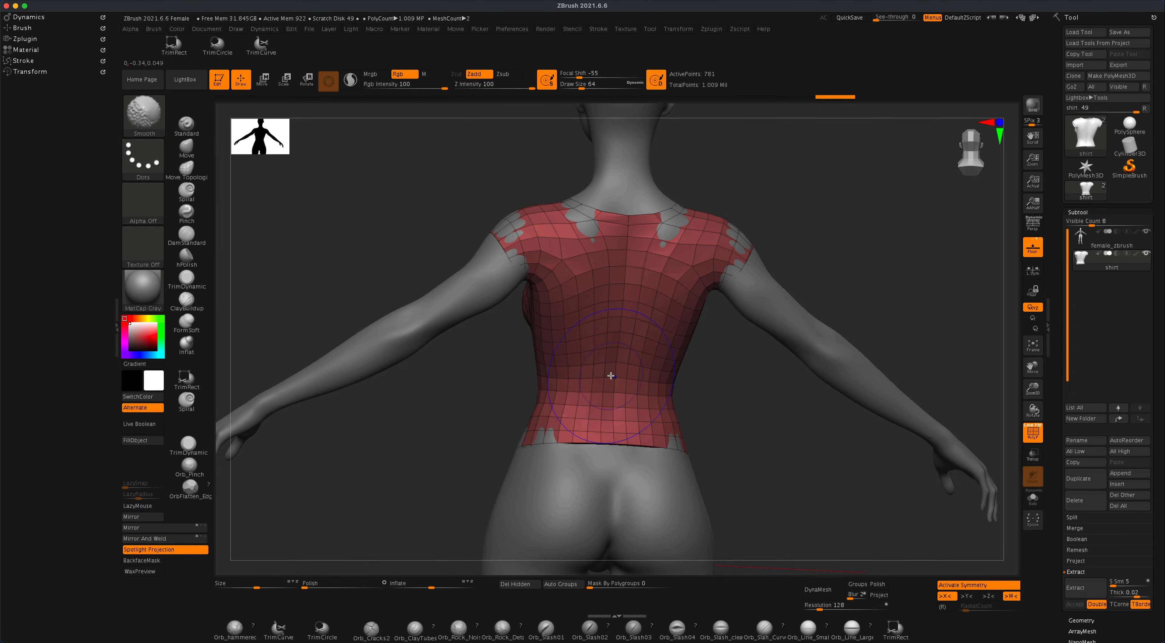
pyautogui.keyDown('shift'); pyautogui.moveTo(616, 361); pyautogui.dragTo(623, 317); pyautogui.keyUp('shift')
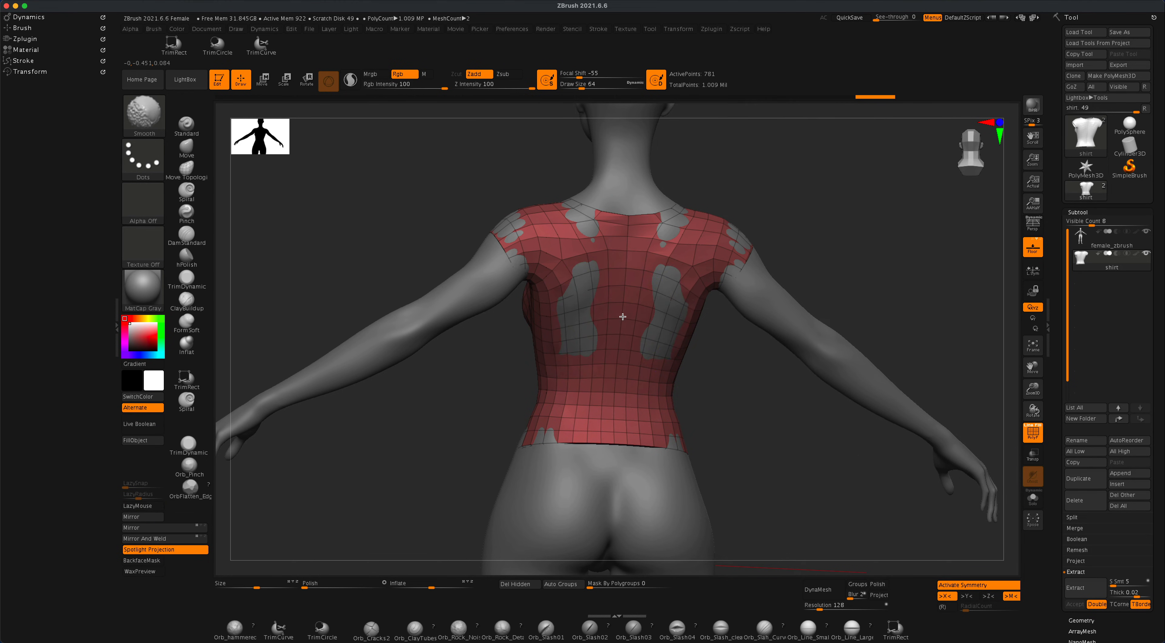
# Pull the shirt's back and rear neckline out of the body with the Move brush at draw size about 77.
pyautogui.moveTo(735, 416); pyautogui.dragTo(758, 422)
pyautogui.click(193, 148)
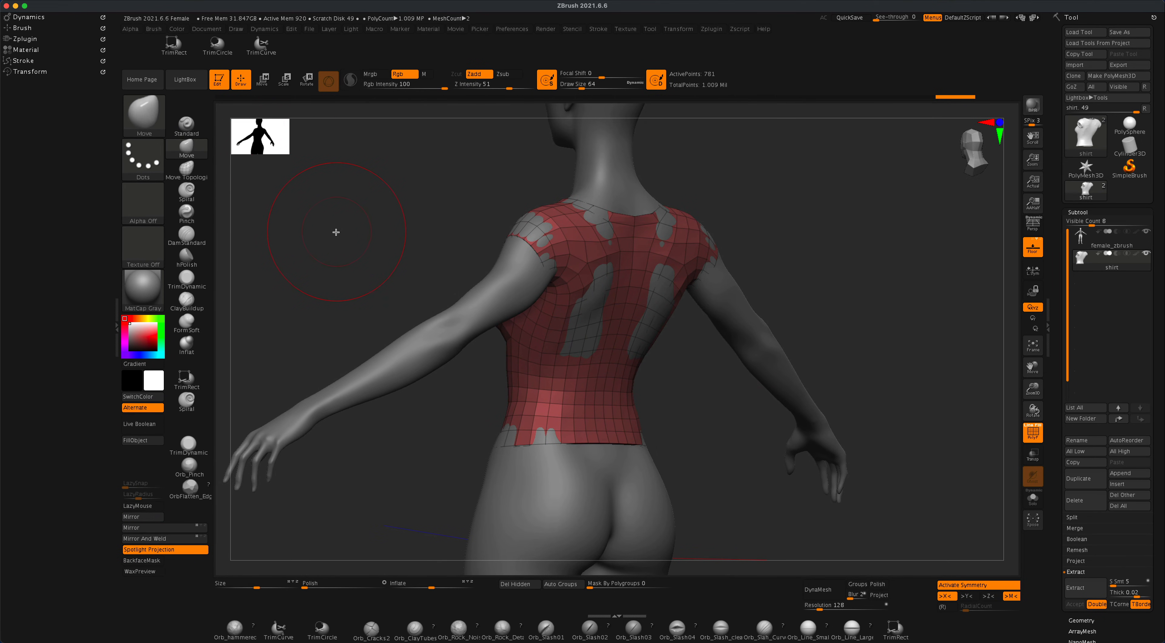
pyautogui.press('s')
pyautogui.moveTo(336, 232); pyautogui.dragTo(338, 232)
pyautogui.moveTo(712, 415); pyautogui.dragTo(679, 417)
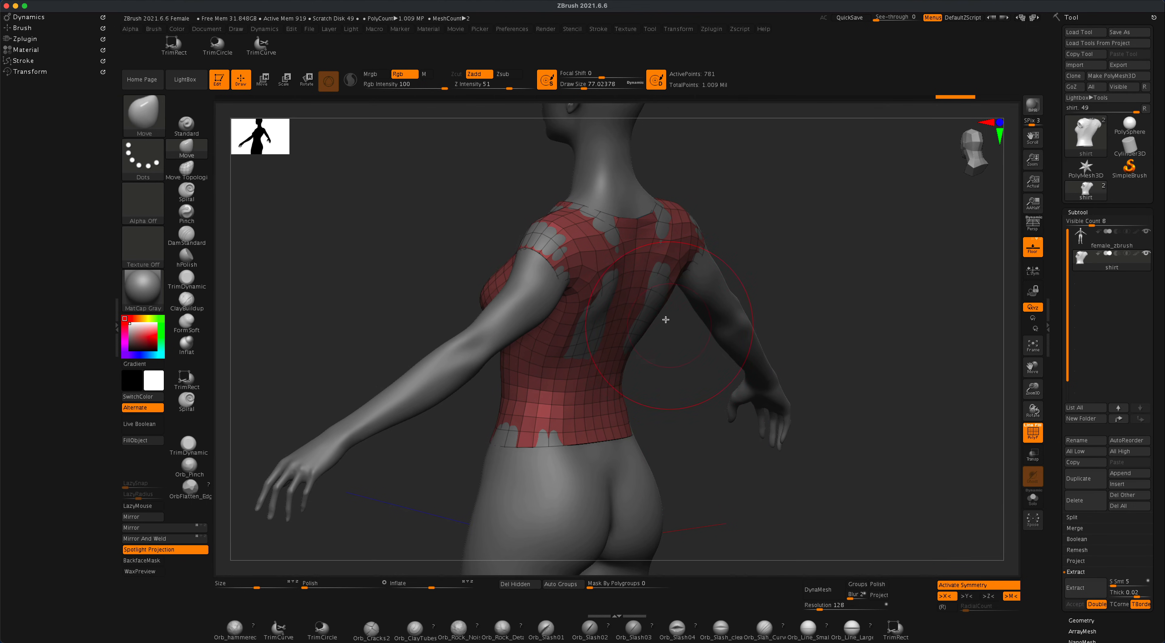
pyautogui.moveTo(652, 307); pyautogui.dragTo(655, 308)
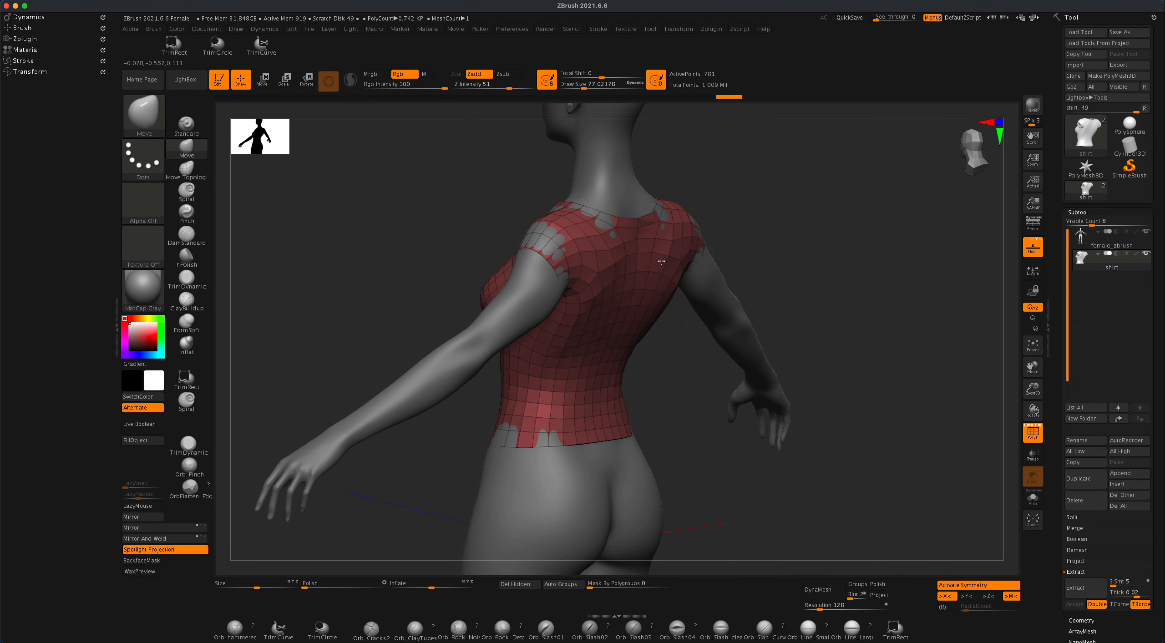
pyautogui.moveTo(661, 262); pyautogui.dragTo(665, 238)
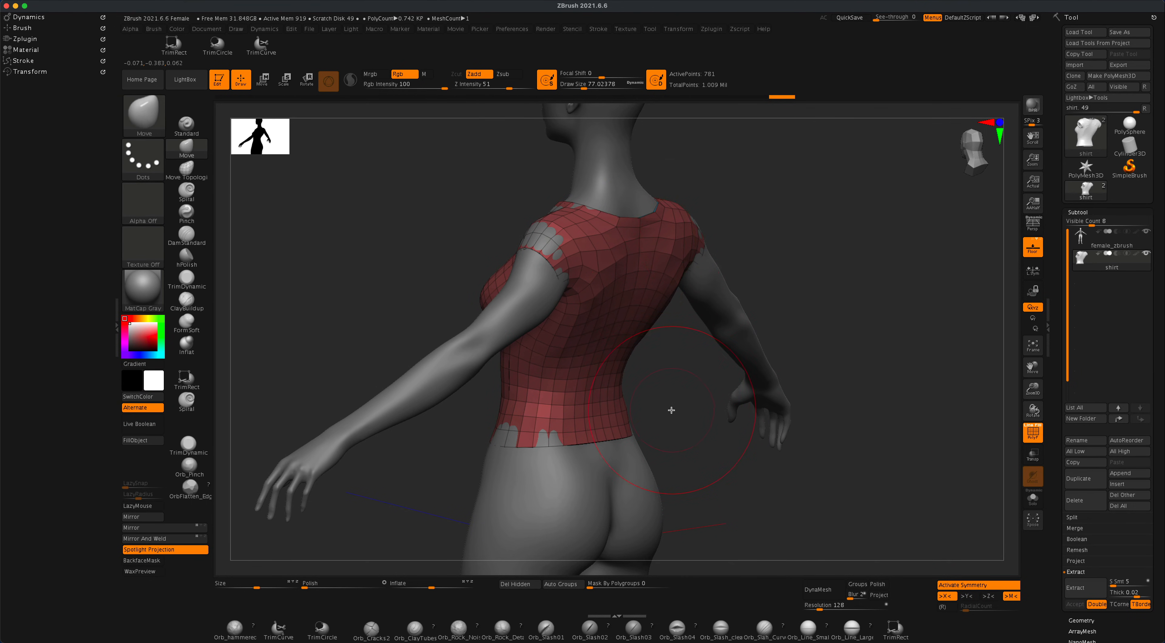
# Pull the shirt's bottom hem out from the body around the hips and waist with the Move brush.
pyautogui.moveTo(670, 410); pyautogui.dragTo(635, 422)
pyautogui.moveTo(641, 422)
pyautogui.mouseDown(button='right')
pyautogui.moveTo(650, 434)
pyautogui.moveTo(658, 423)
pyautogui.moveTo(719, 443)
pyautogui.moveTo(701, 479)
pyautogui.moveTo(817, 476)
pyautogui.mouseUp(button='right')
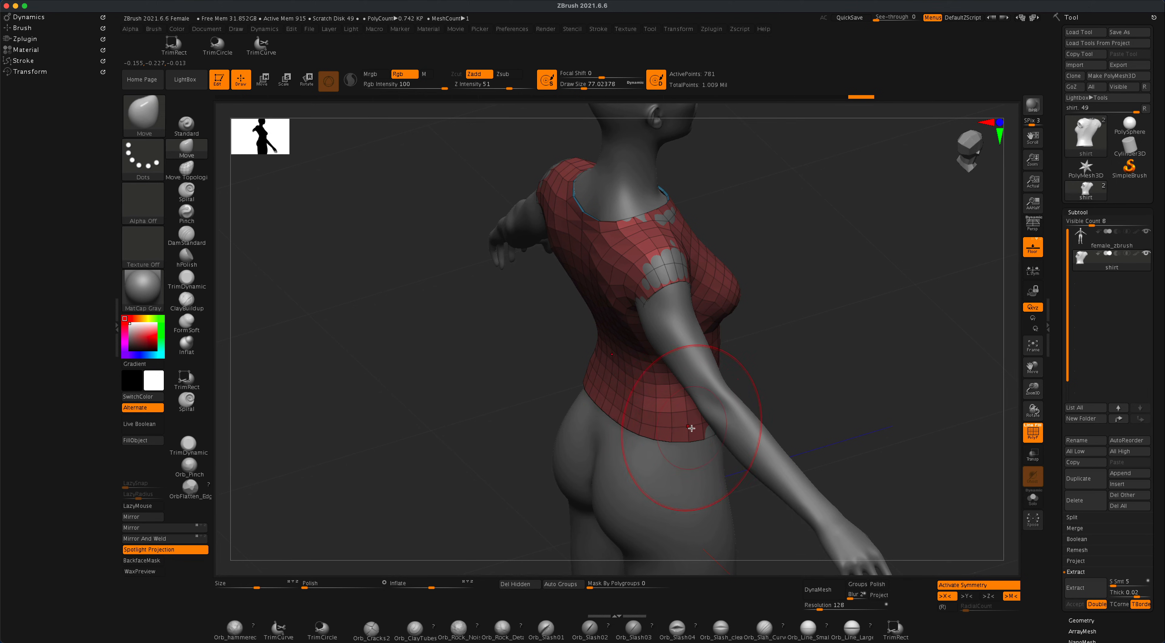
pyautogui.moveTo(783, 437); pyautogui.dragTo(618, 385, button='right')
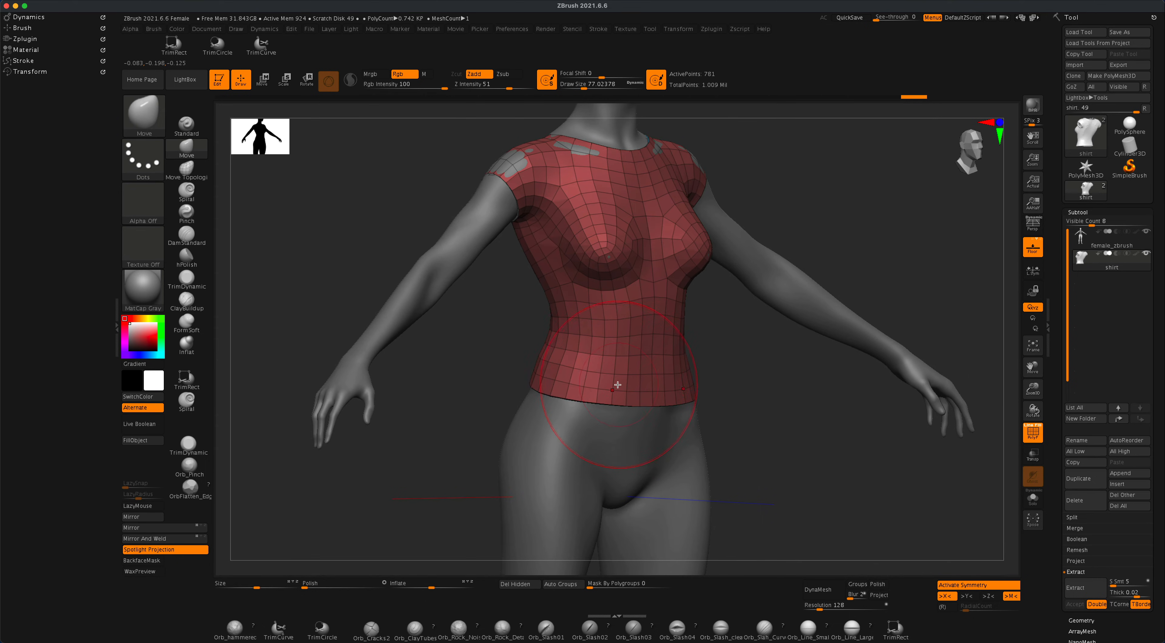
pyautogui.moveTo(618, 385); pyautogui.dragTo(639, 378)
pyautogui.moveTo(723, 411); pyautogui.dragTo(751, 390, button='right')
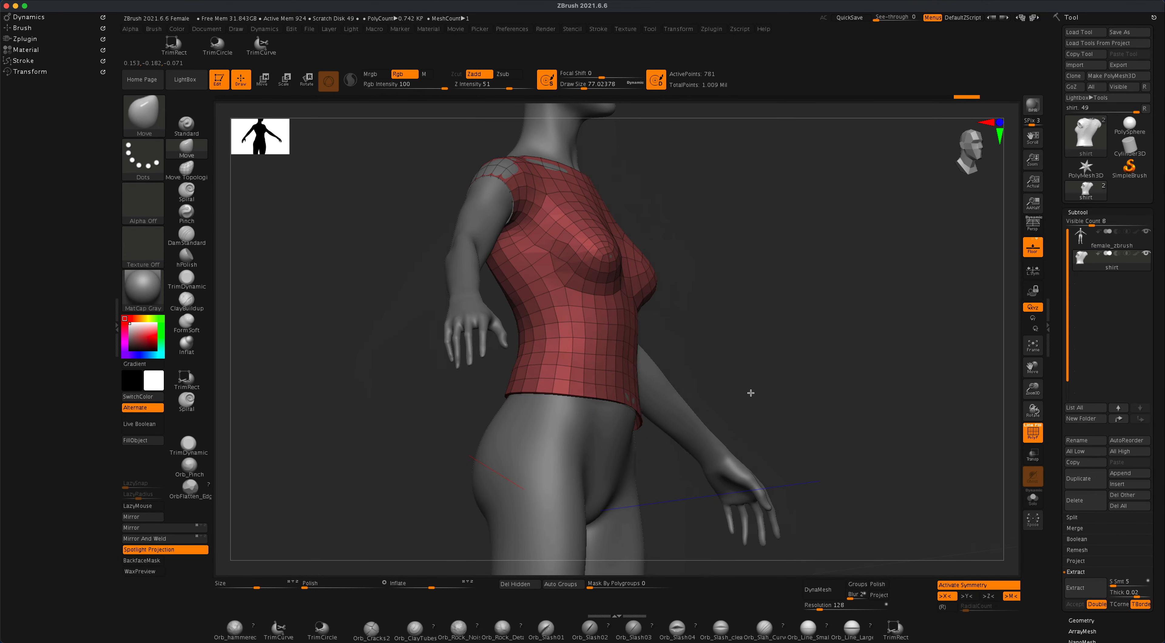
pyautogui.moveTo(635, 388); pyautogui.dragTo(767, 386, button='right')
# Pull the shirt's shoulders and sleeves out of the body with the Move brush.
pyautogui.moveTo(773, 336); pyautogui.dragTo(719, 295, button='right')
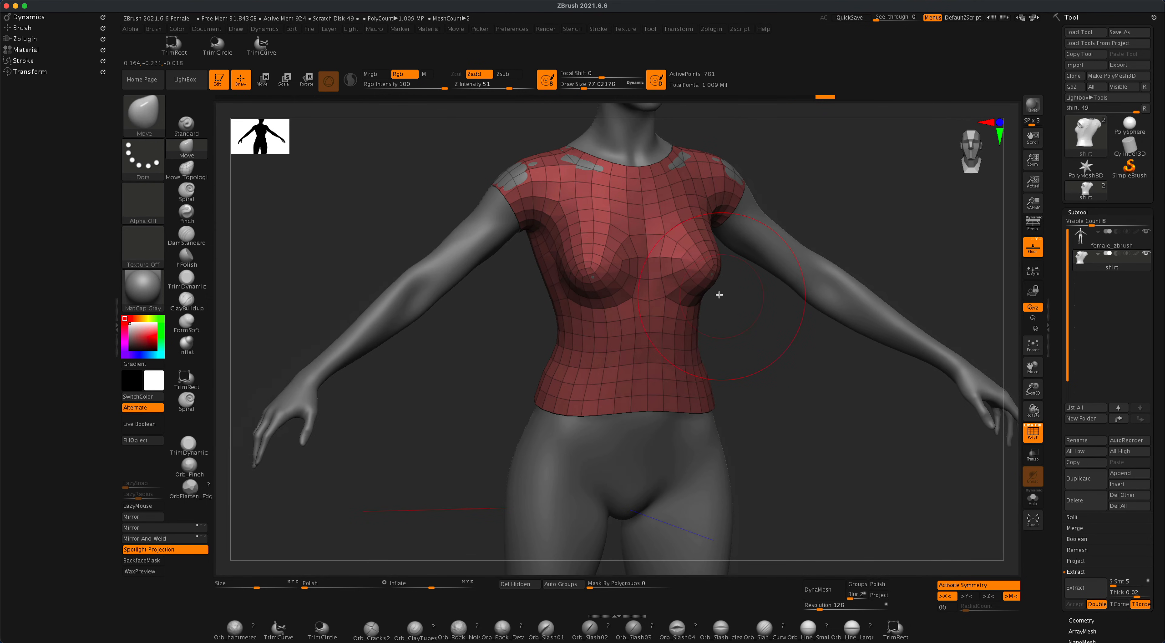
pyautogui.moveTo(760, 327); pyautogui.dragTo(751, 231, button='right')
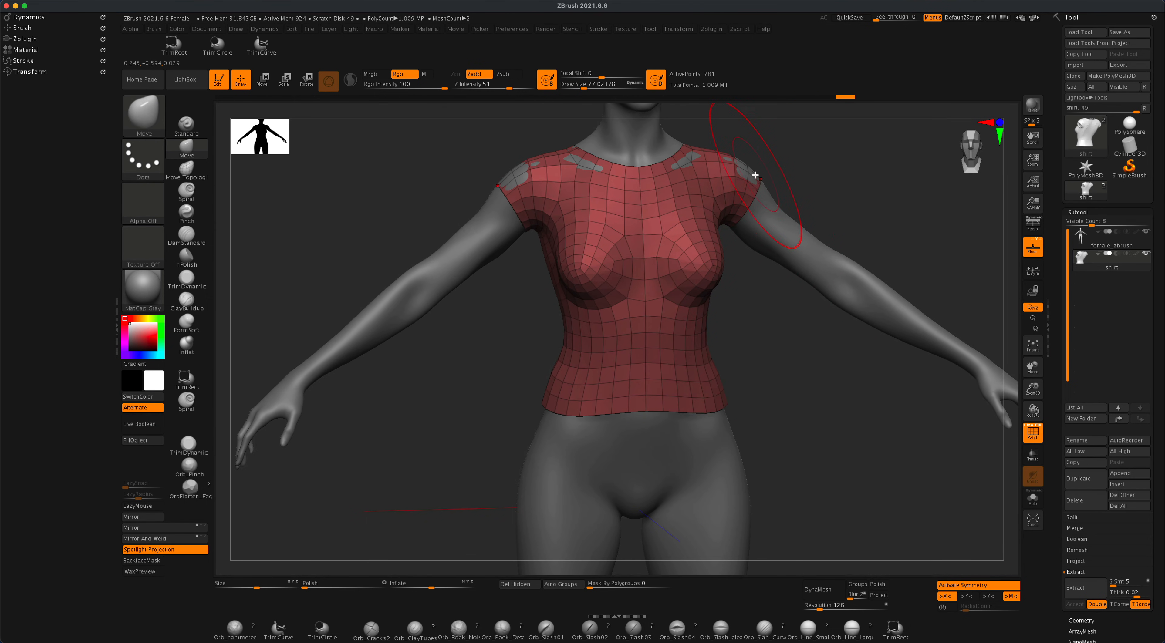
pyautogui.moveTo(754, 175); pyautogui.dragTo(758, 172)
pyautogui.moveTo(788, 170)
pyautogui.mouseDown(button='right')
pyautogui.moveTo(721, 161)
pyautogui.moveTo(754, 180)
pyautogui.moveTo(722, 207)
pyautogui.moveTo(754, 211)
pyautogui.mouseUp(button='right')
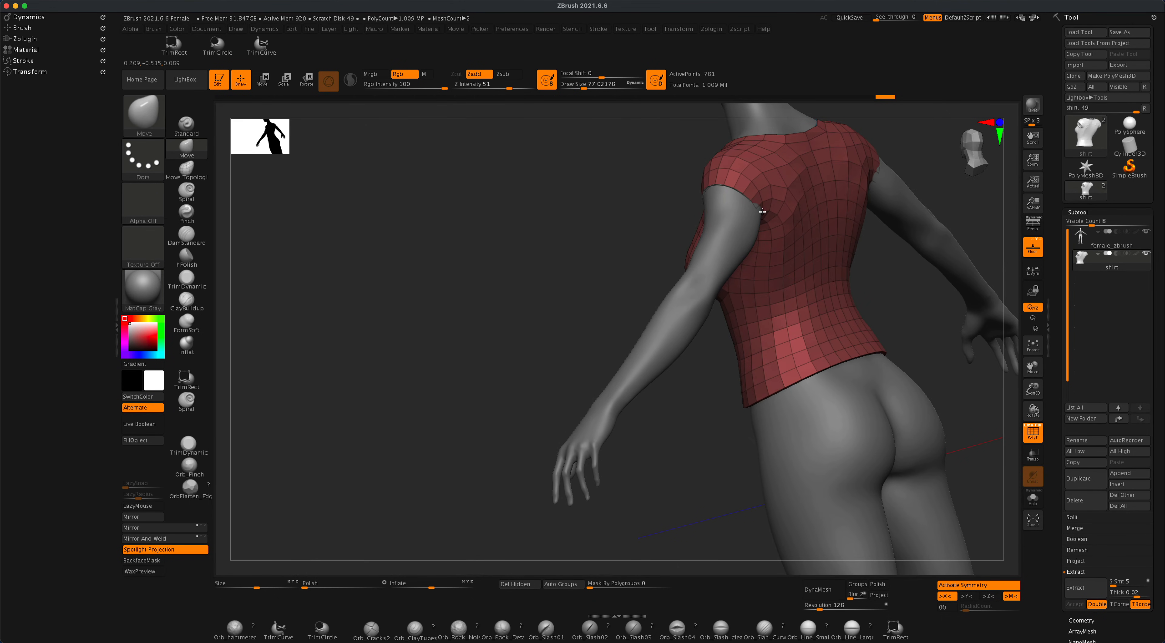
pyautogui.moveTo(651, 210); pyautogui.dragTo(655, 224, button='right')
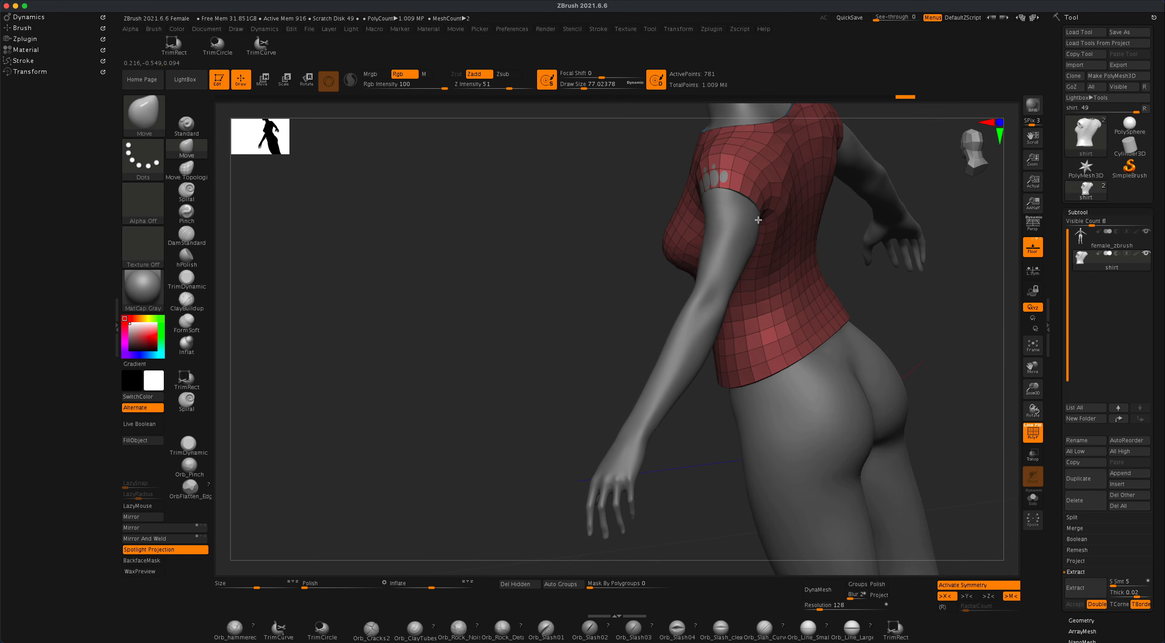
pyautogui.moveTo(540, 232); pyautogui.dragTo(596, 216, button='right')
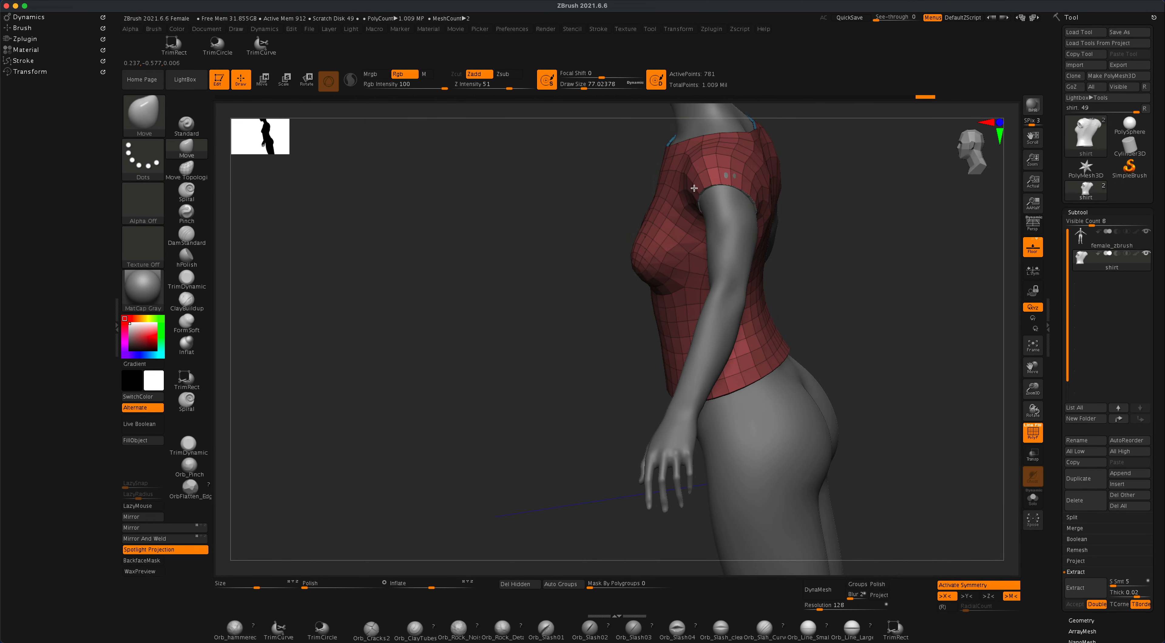
pyautogui.moveTo(694, 188)
pyautogui.mouseDown(button='right')
pyautogui.moveTo(811, 211)
pyautogui.moveTo(739, 187)
pyautogui.moveTo(822, 212)
pyautogui.moveTo(832, 229)
pyautogui.moveTo(807, 244)
pyautogui.mouseUp(button='right')
pyautogui.moveTo(754, 320)
pyautogui.mouseDown(button='right')
pyautogui.moveTo(762, 309)
pyautogui.moveTo(724, 266)
pyautogui.moveTo(712, 289)
pyautogui.moveTo(723, 294)
pyautogui.moveTo(716, 200)
pyautogui.moveTo(741, 176)
pyautogui.moveTo(793, 189)
pyautogui.moveTo(783, 190)
pyautogui.moveTo(821, 254)
pyautogui.moveTo(819, 234)
pyautogui.moveTo(853, 265)
pyautogui.moveTo(863, 304)
pyautogui.mouseUp(button='right')
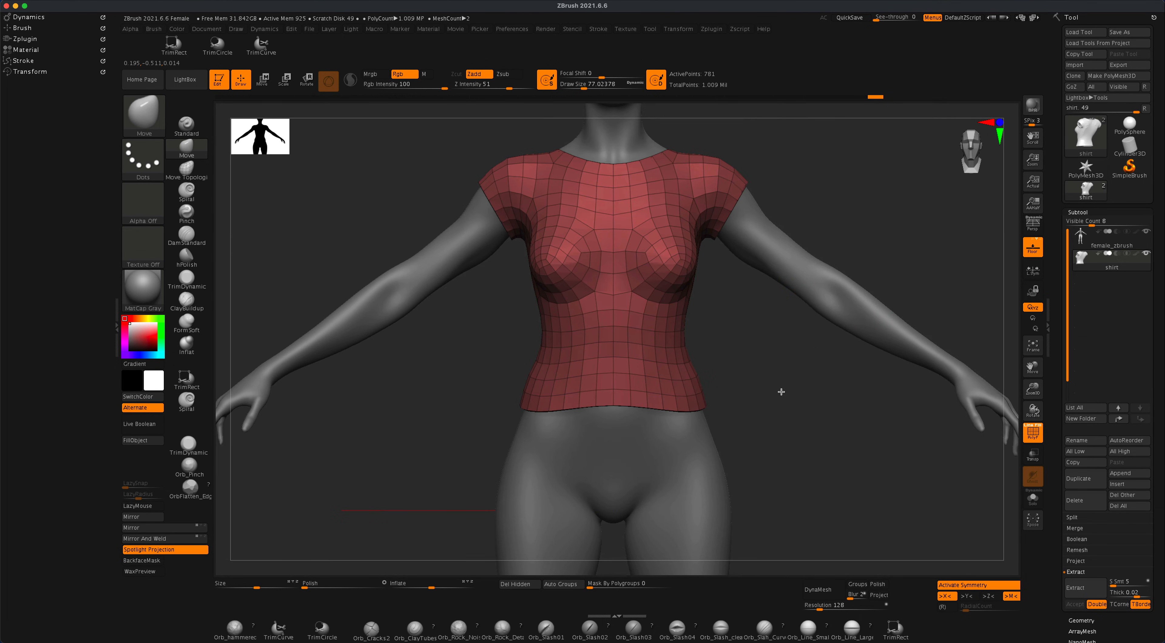
# Hide the female body subtool so only the shirt is displayed.
pyautogui.keyDown('ctrl'); pyautogui.moveTo(780, 390); pyautogui.dragTo(759, 471, button='right'); pyautogui.keyUp('ctrl')
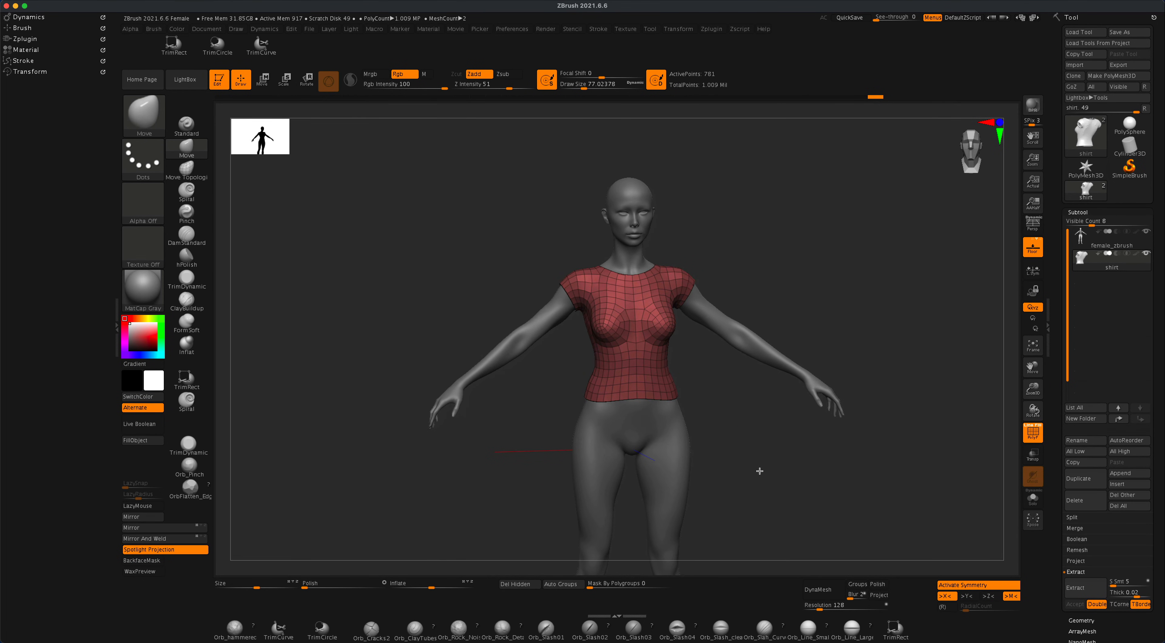
pyautogui.click(1147, 231)
pyautogui.keyDown('alt'); pyautogui.moveTo(814, 390); pyautogui.dragTo(862, 397, button='right'); pyautogui.keyUp('alt')
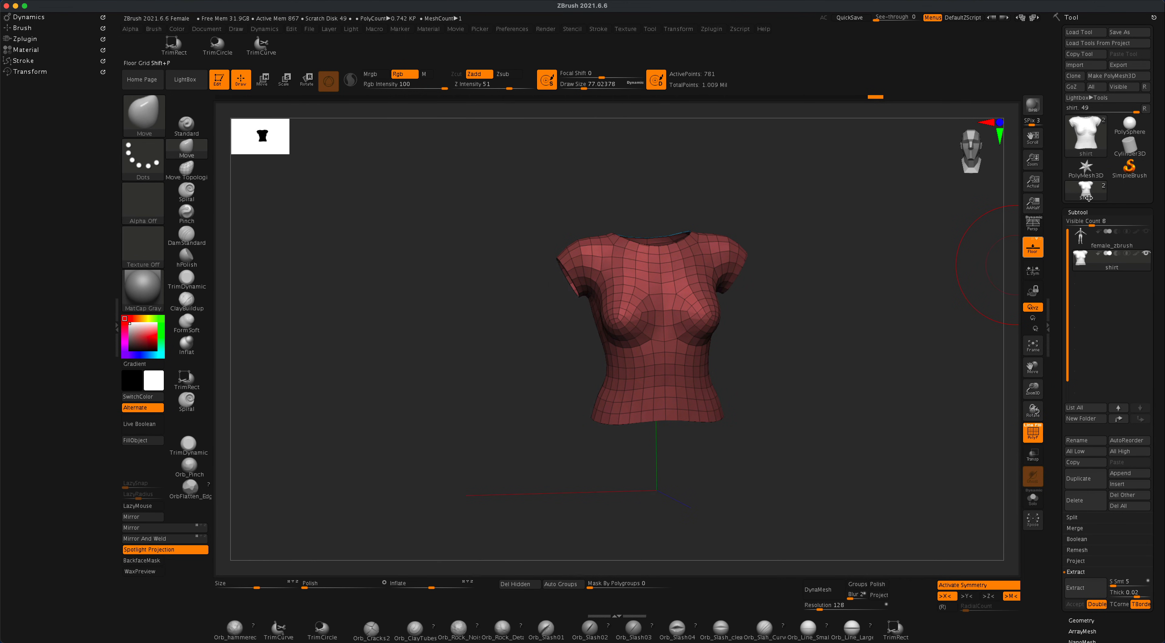
# Turn off the Grp option in the shirt's export settings.
pyautogui.click(1134, 68)
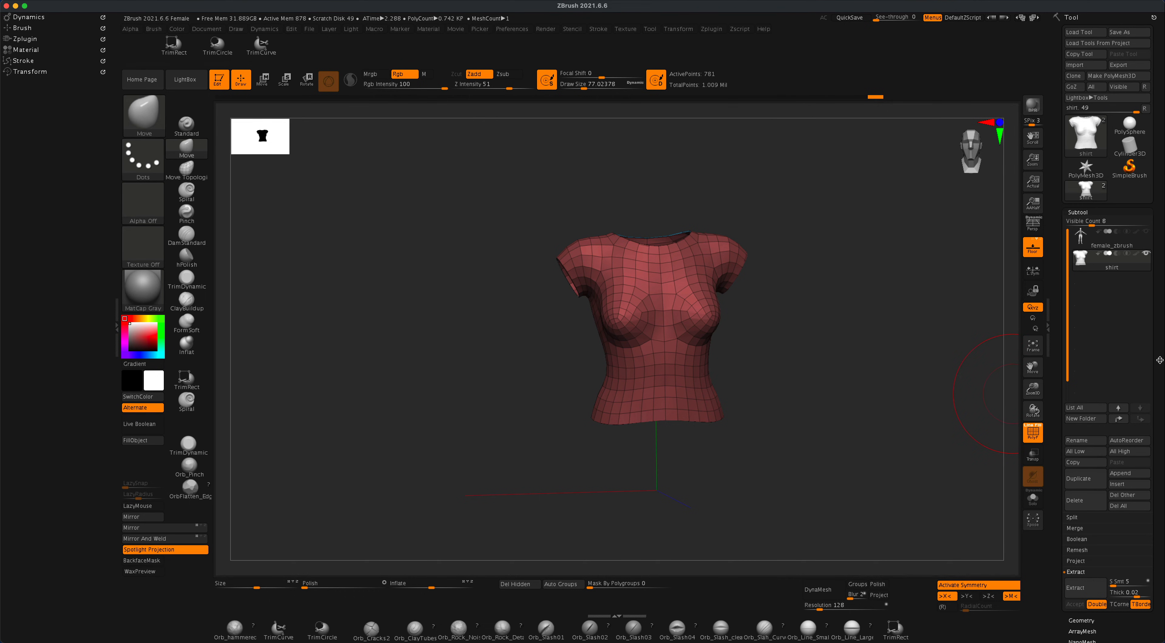
pyautogui.moveTo(1160, 357); pyautogui.dragTo(1161, 270)
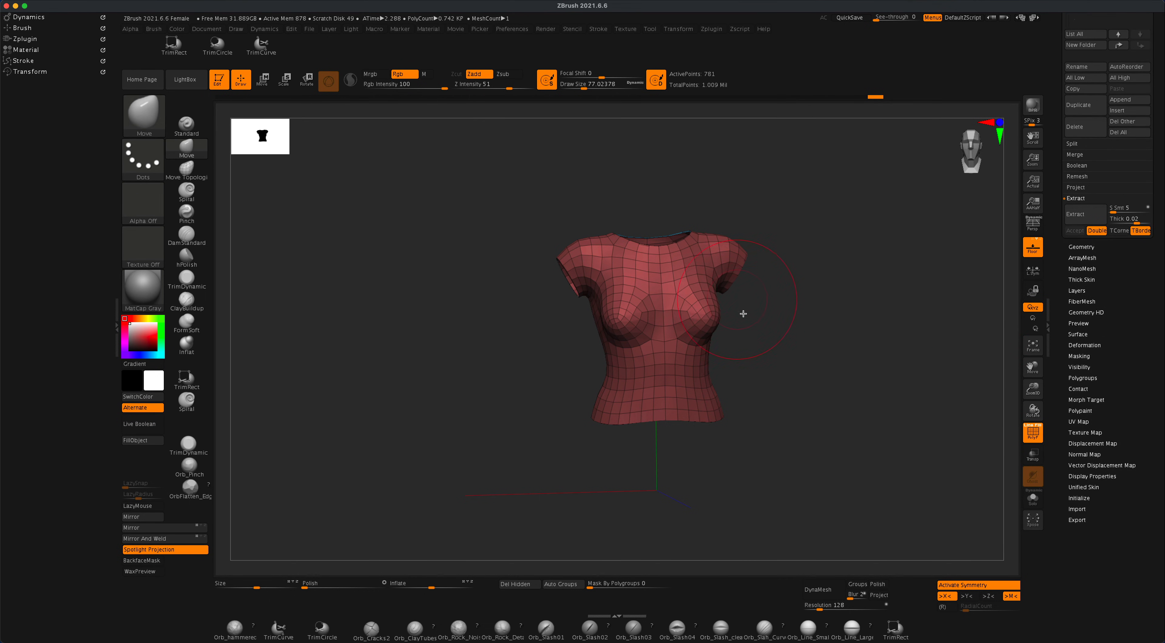
pyautogui.moveTo(913, 461); pyautogui.dragTo(1004, 508)
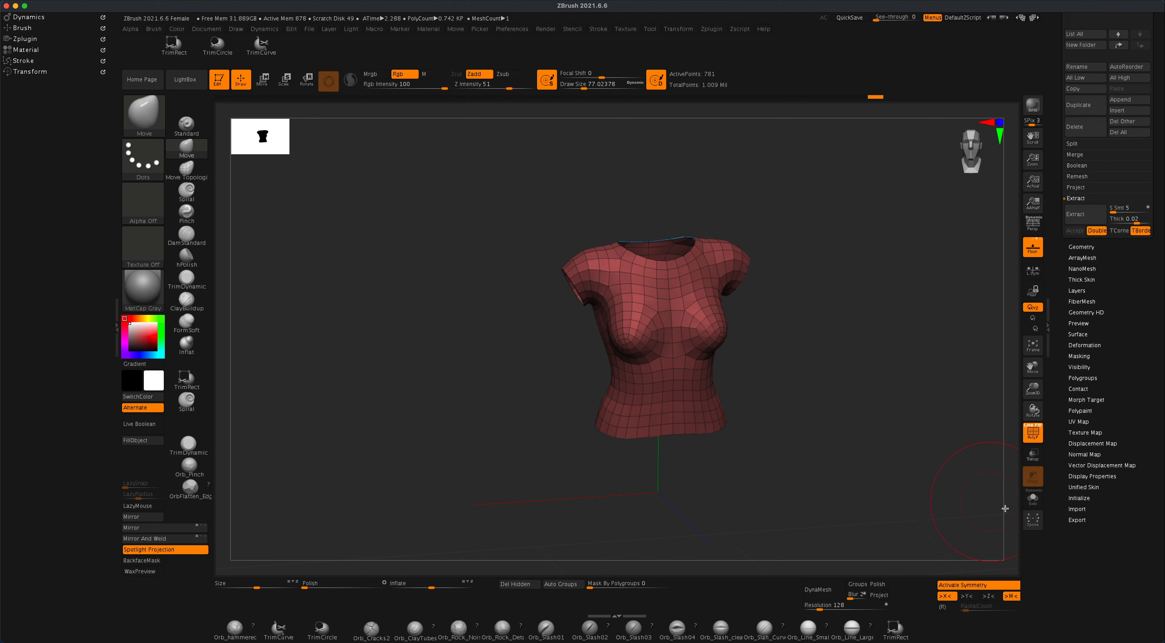
pyautogui.click(1076, 520)
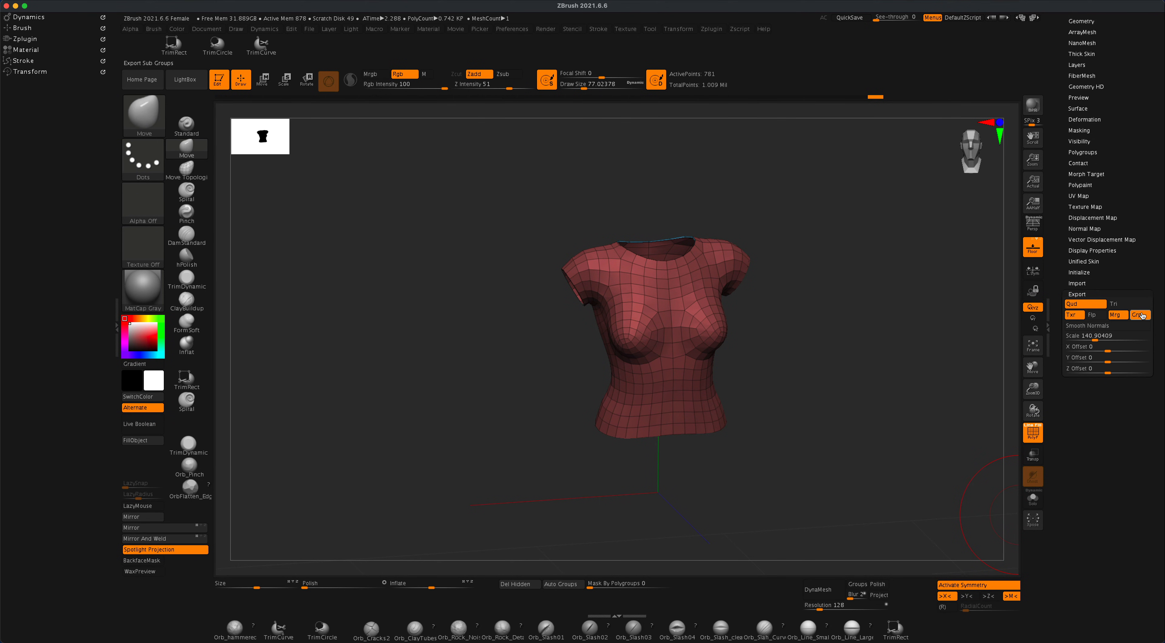
pyautogui.moveTo(799, 333); pyautogui.dragTo(840, 315)
pyautogui.moveTo(1124, 458); pyautogui.dragTo(1129, 562)
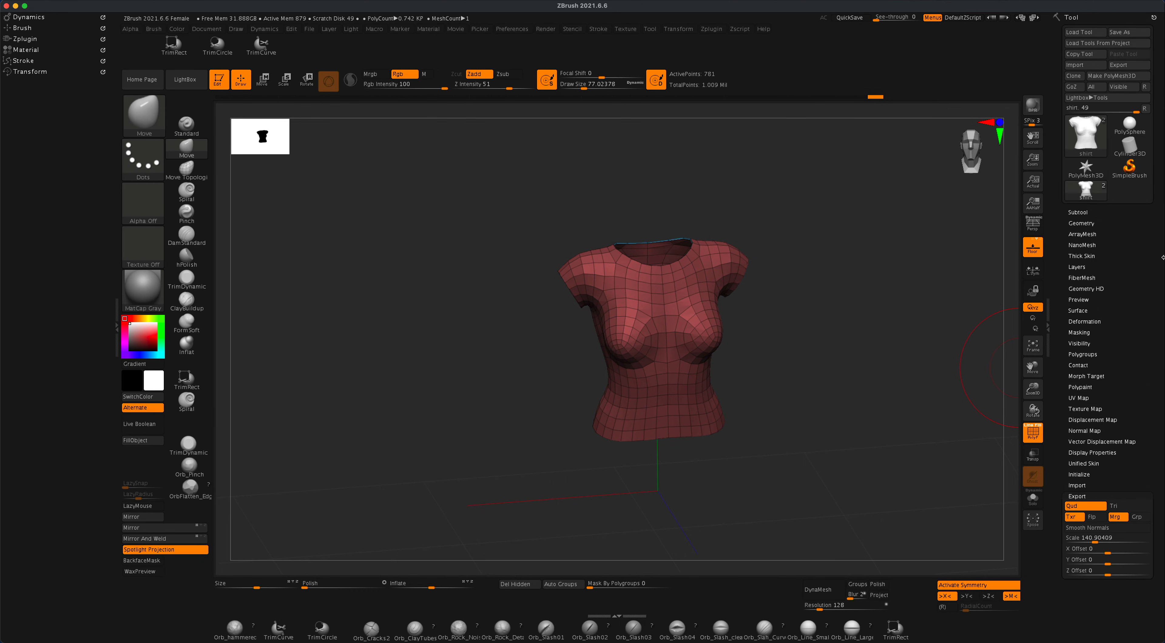
pyautogui.moveTo(959, 211)
pyautogui.mouseDown()
pyautogui.moveTo(918, 280)
pyautogui.moveTo(915, 268)
pyautogui.moveTo(889, 291)
pyautogui.moveTo(727, 266)
pyautogui.mouseUp()
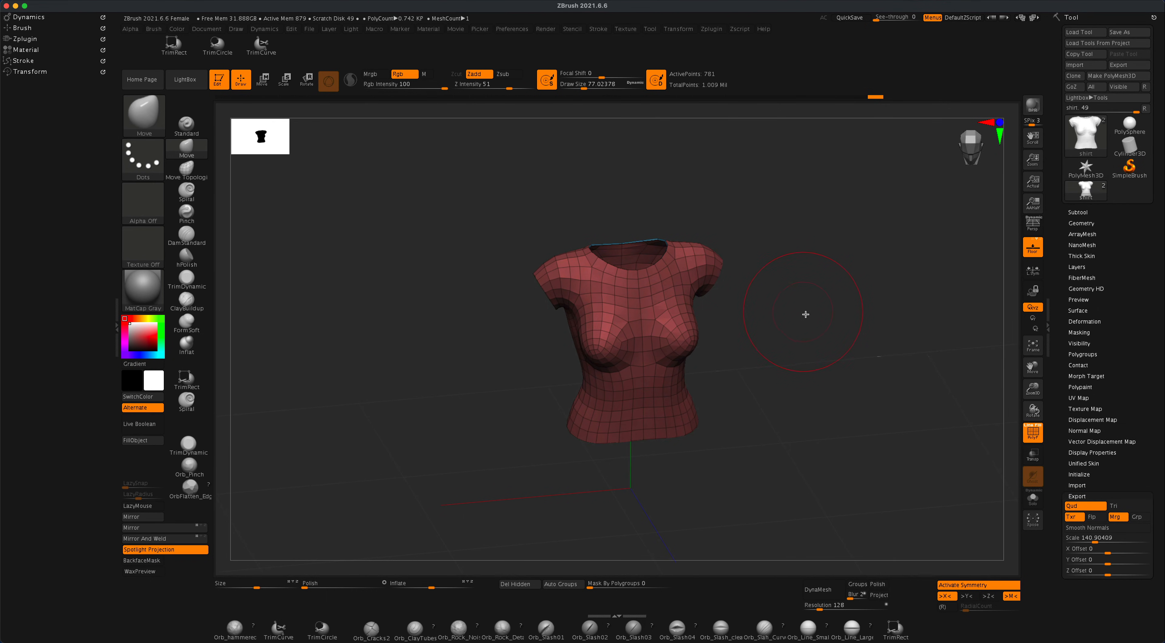
pyautogui.moveTo(805, 314); pyautogui.dragTo(704, 280)
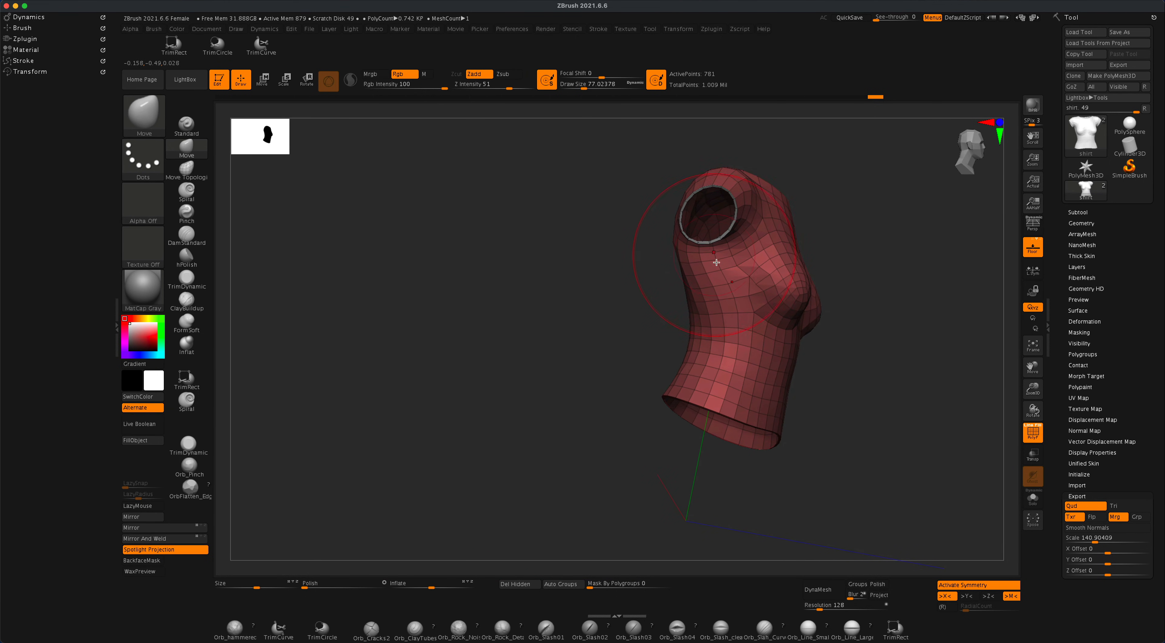
pyautogui.moveTo(877, 430); pyautogui.dragTo(605, 259)
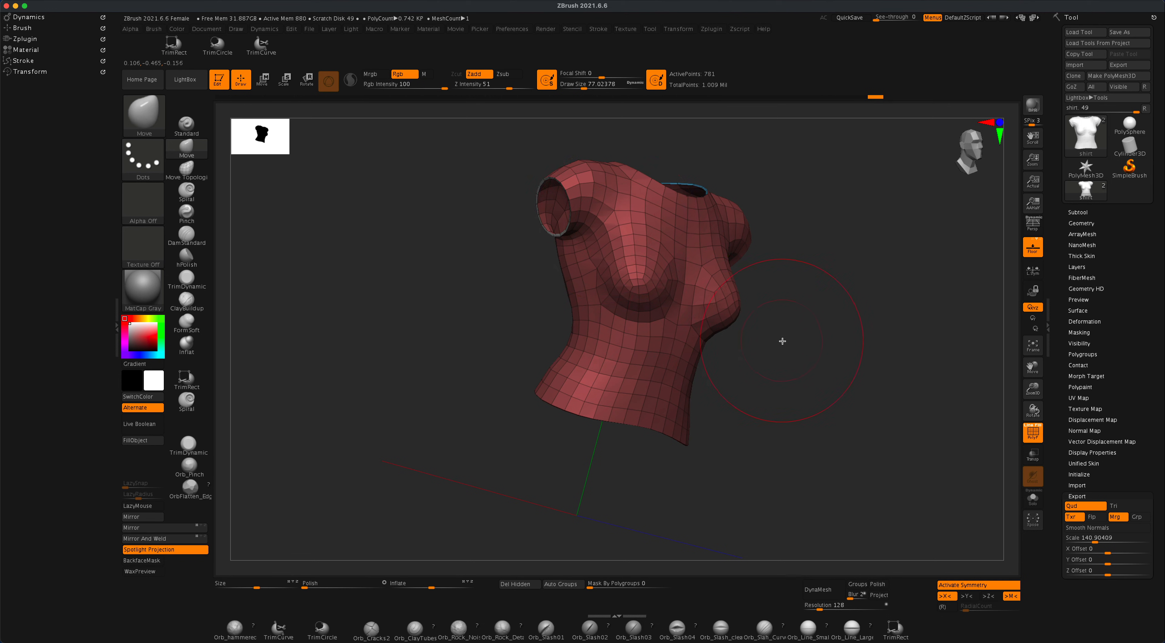
pyautogui.moveTo(782, 341); pyautogui.dragTo(681, 341)
pyautogui.moveTo(609, 370)
pyautogui.mouseDown()
pyautogui.moveTo(681, 361)
pyautogui.moveTo(825, 407)
pyautogui.moveTo(783, 434)
pyautogui.moveTo(834, 416)
pyautogui.moveTo(806, 409)
pyautogui.moveTo(791, 382)
pyautogui.moveTo(796, 401)
pyautogui.moveTo(791, 391)
pyautogui.moveTo(812, 387)
pyautogui.mouseUp()
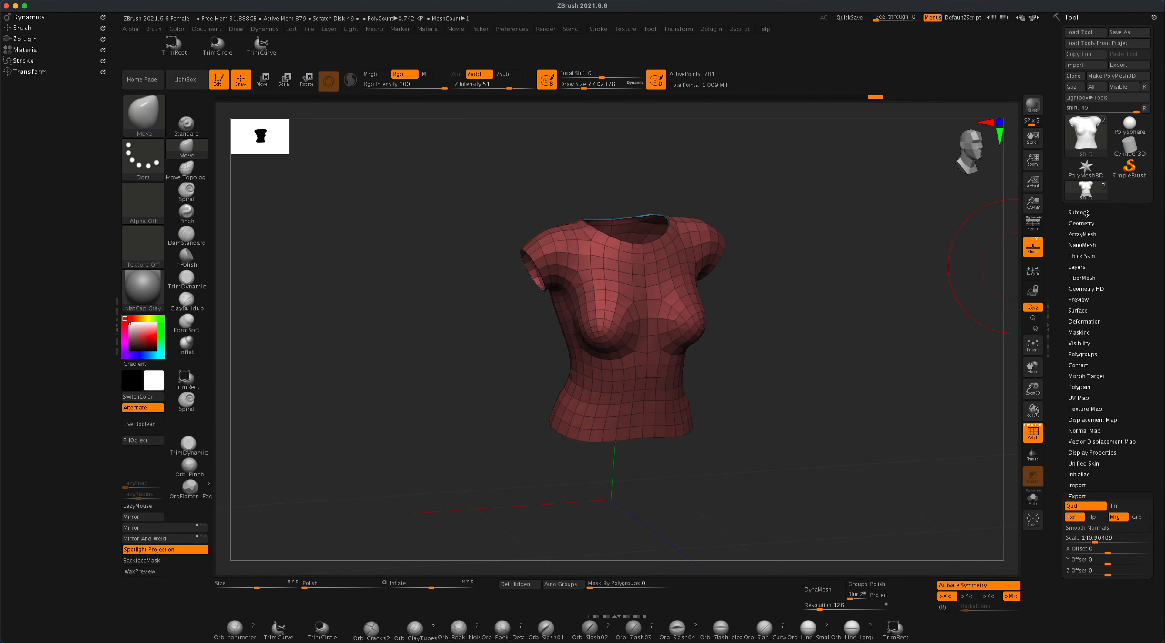
pyautogui.click(1078, 212)
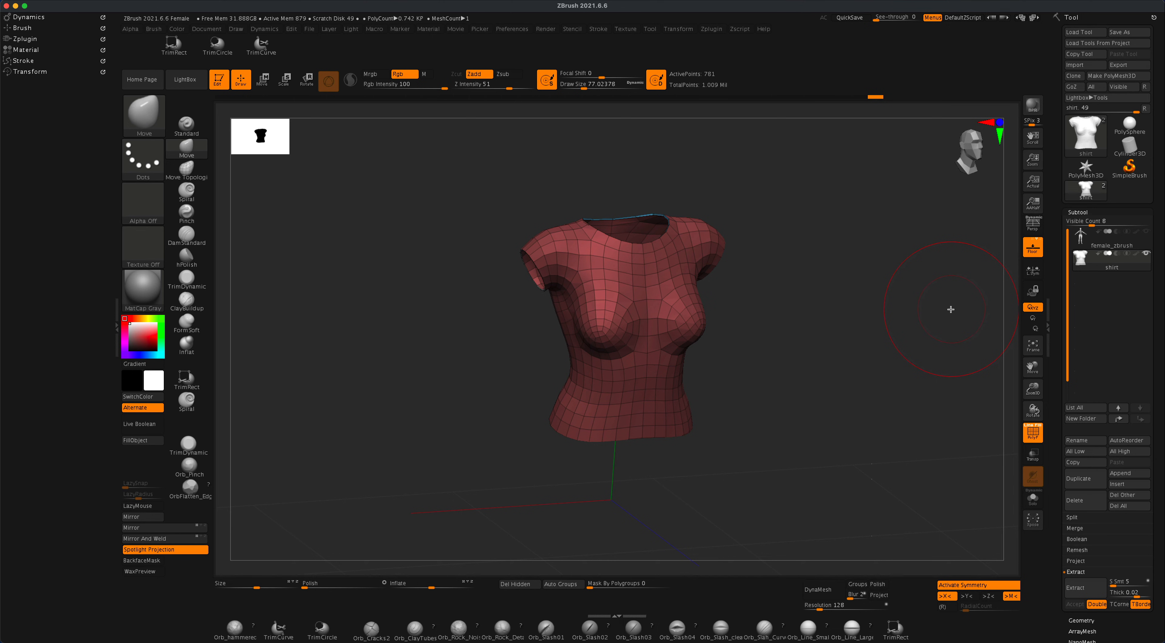
pyautogui.moveTo(950, 310); pyautogui.dragTo(885, 319)
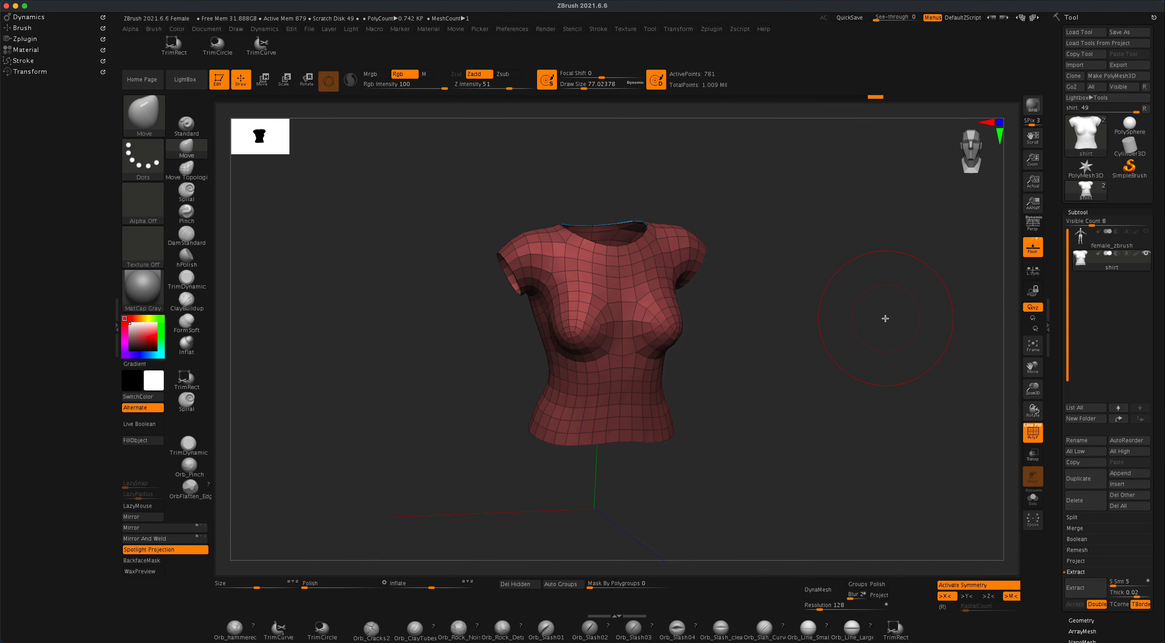
# Unwrap the shirt's UVs with UV Master, keeping Symmetry enabled.
pyautogui.click(24, 39)
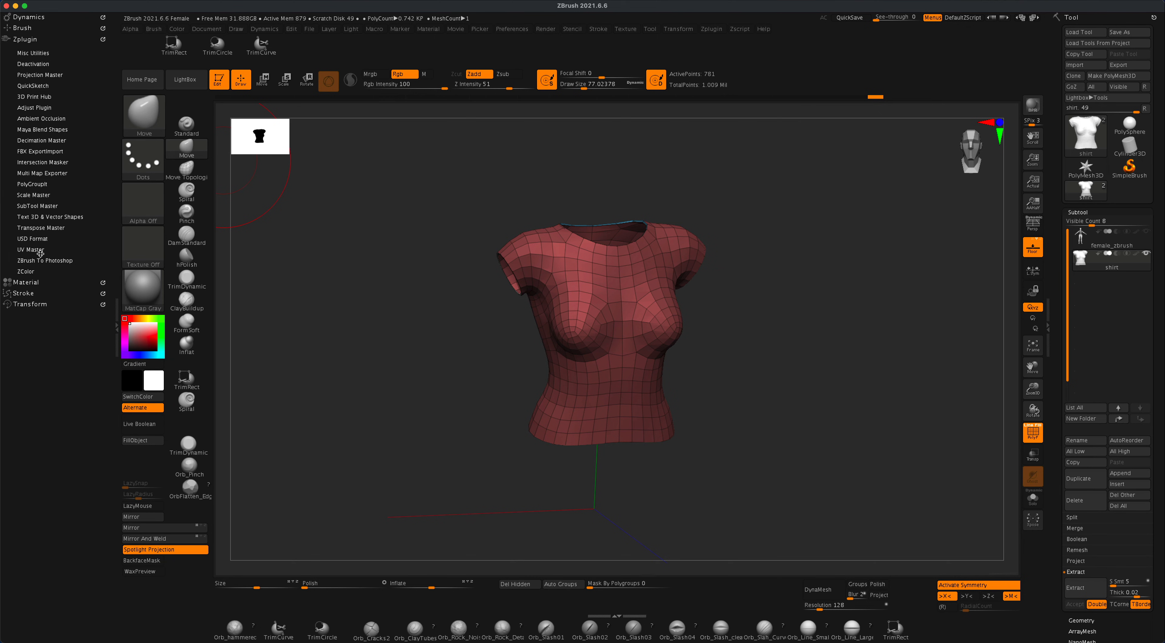
pyautogui.click(31, 250)
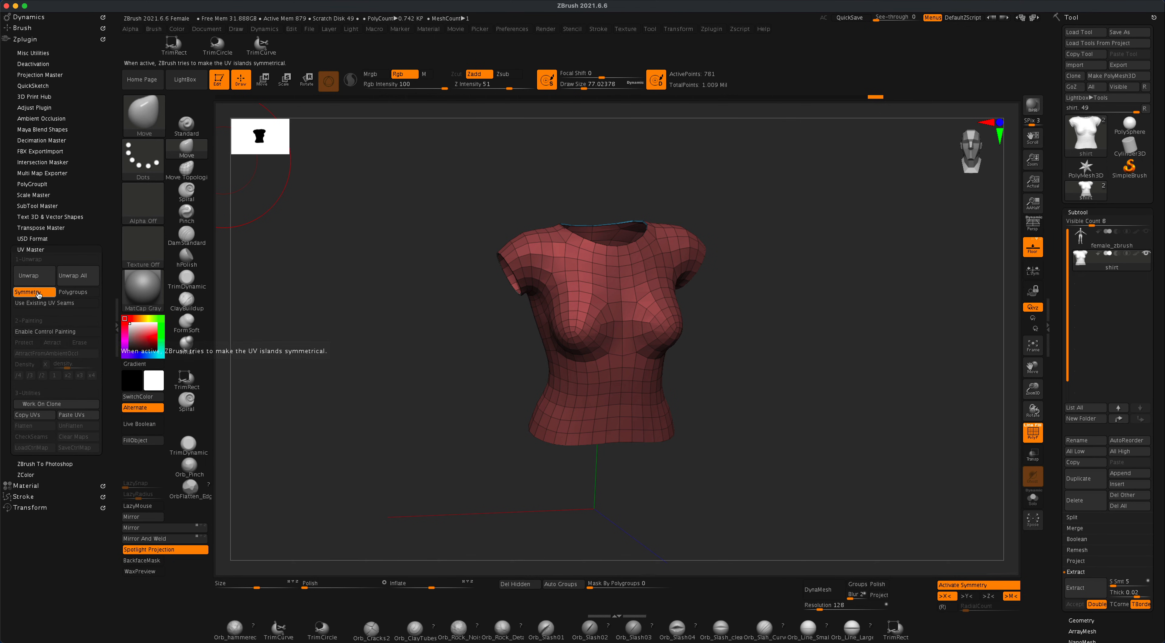
pyautogui.click(30, 276)
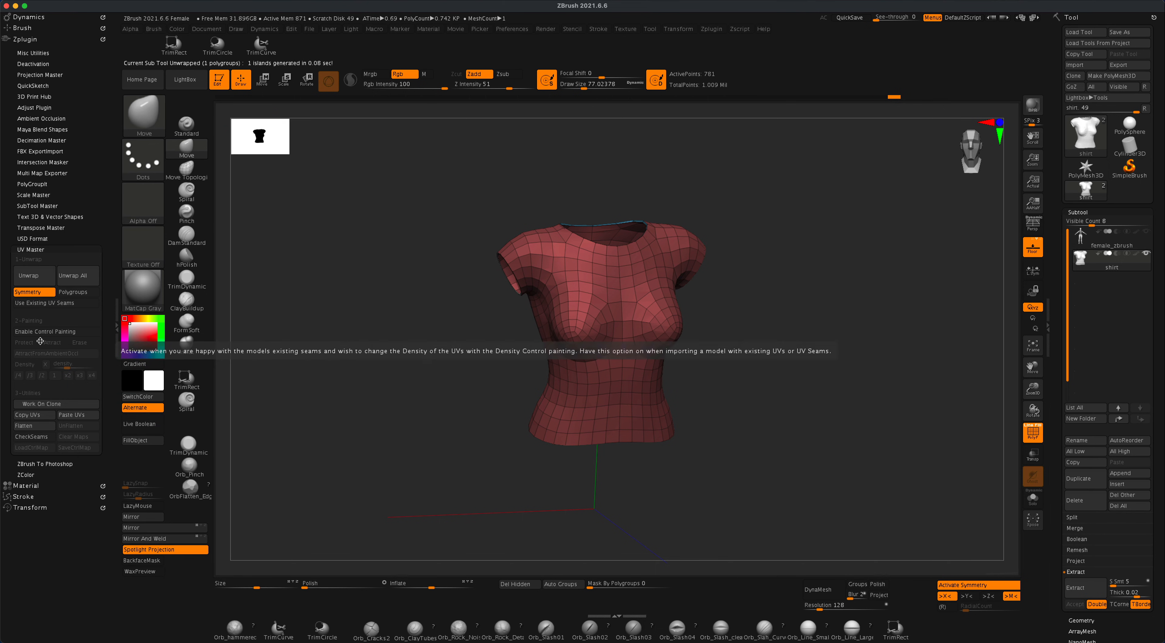
# Flatten the shirt's UVs to examine the unwrapped layout and unflatten it back to the 3D shirt.
pyautogui.click(34, 425)
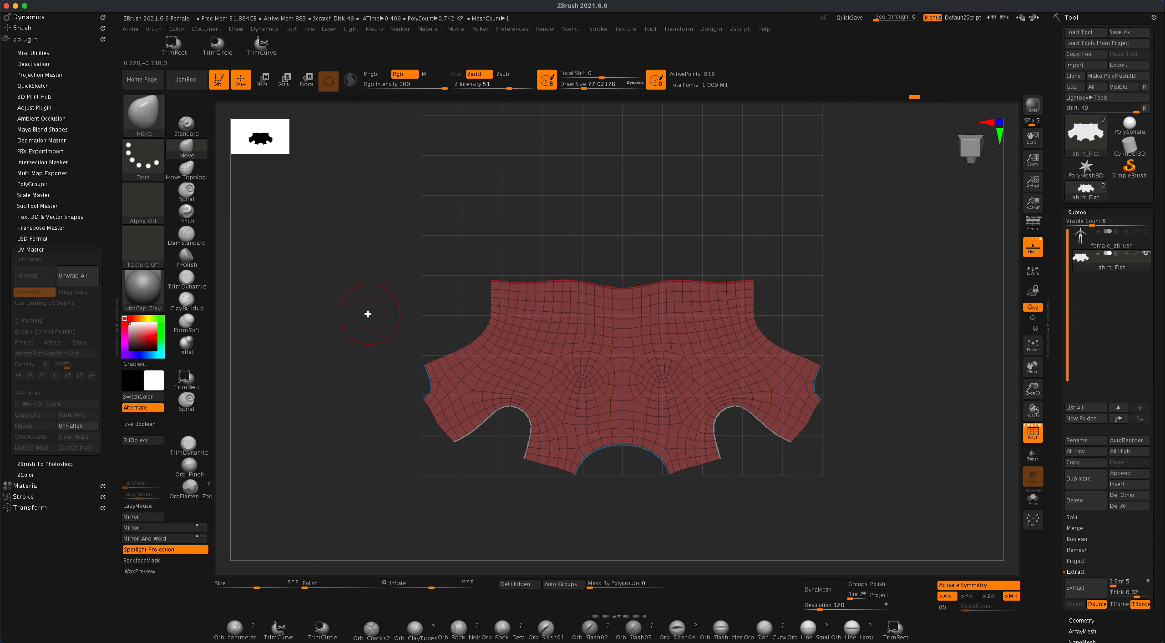
pyautogui.keyDown('alt'); pyautogui.moveTo(367, 314); pyautogui.dragTo(366, 323); pyautogui.keyUp('alt')
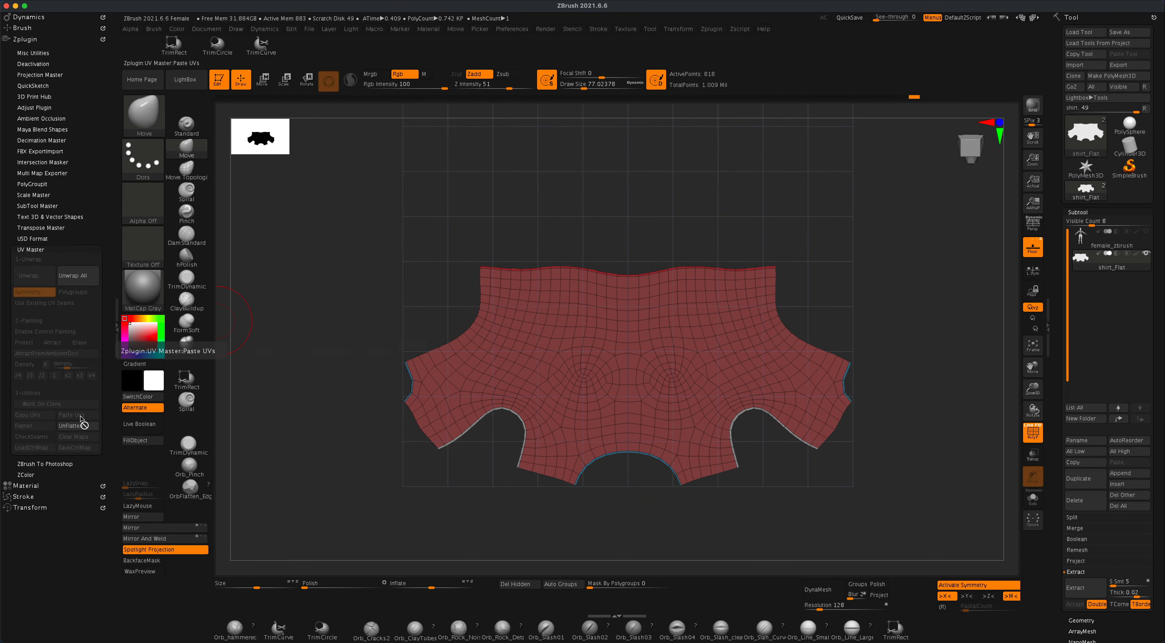
pyautogui.click(75, 425)
pyautogui.moveTo(785, 468); pyautogui.dragTo(930, 445)
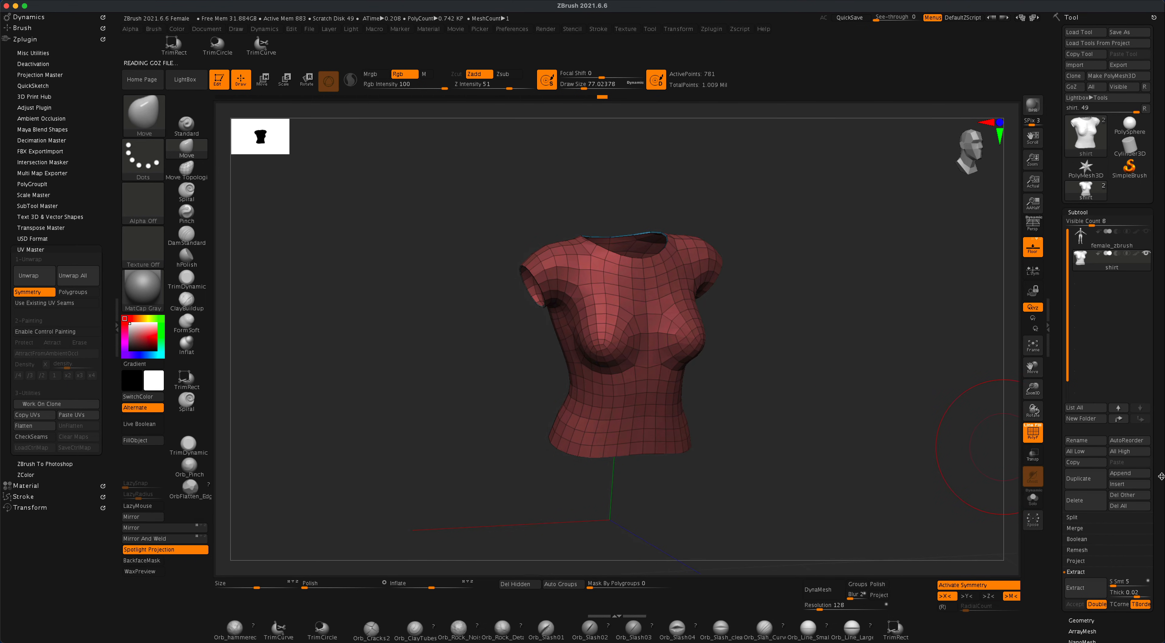
# Divide the shirt's mesh up to subdivision level 5 with smoothing on.
pyautogui.scroll(-5, 1160, 477)
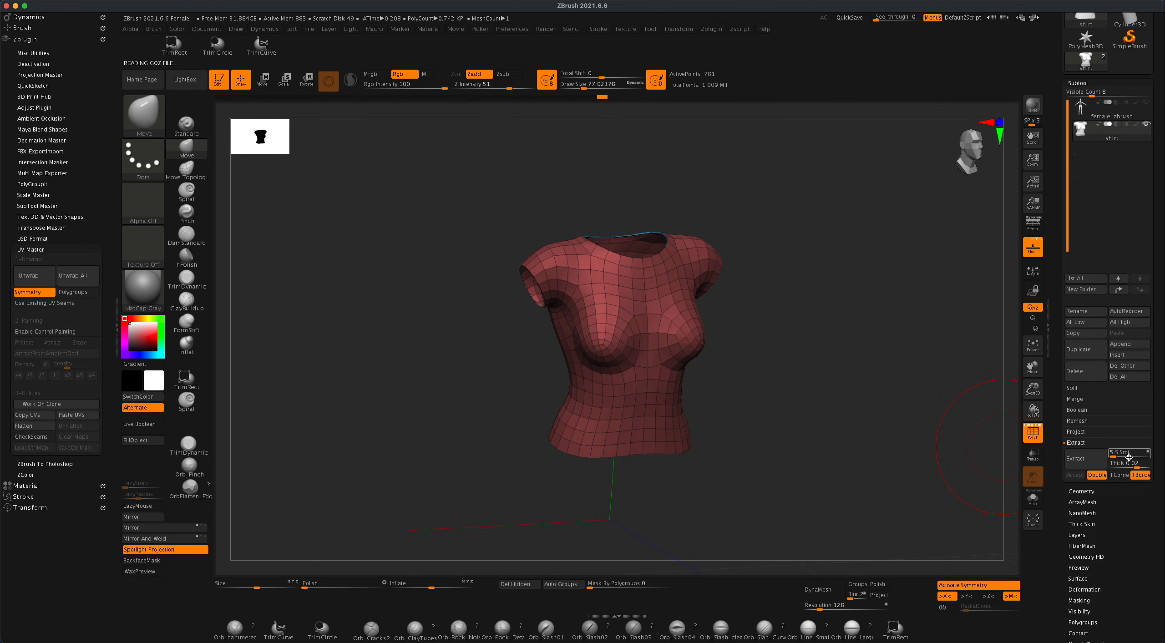
pyautogui.scroll(3, 1085, 459)
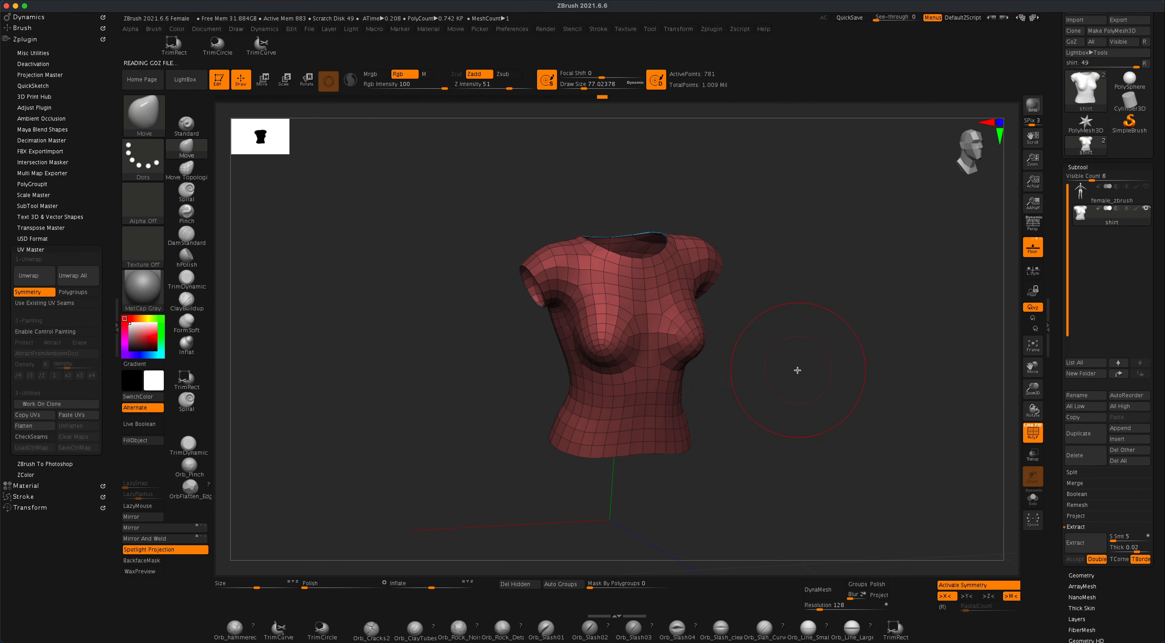
pyautogui.moveTo(797, 370)
pyautogui.mouseDown()
pyautogui.moveTo(798, 380)
pyautogui.moveTo(819, 359)
pyautogui.moveTo(765, 375)
pyautogui.moveTo(822, 364)
pyautogui.moveTo(832, 376)
pyautogui.moveTo(783, 336)
pyautogui.mouseUp()
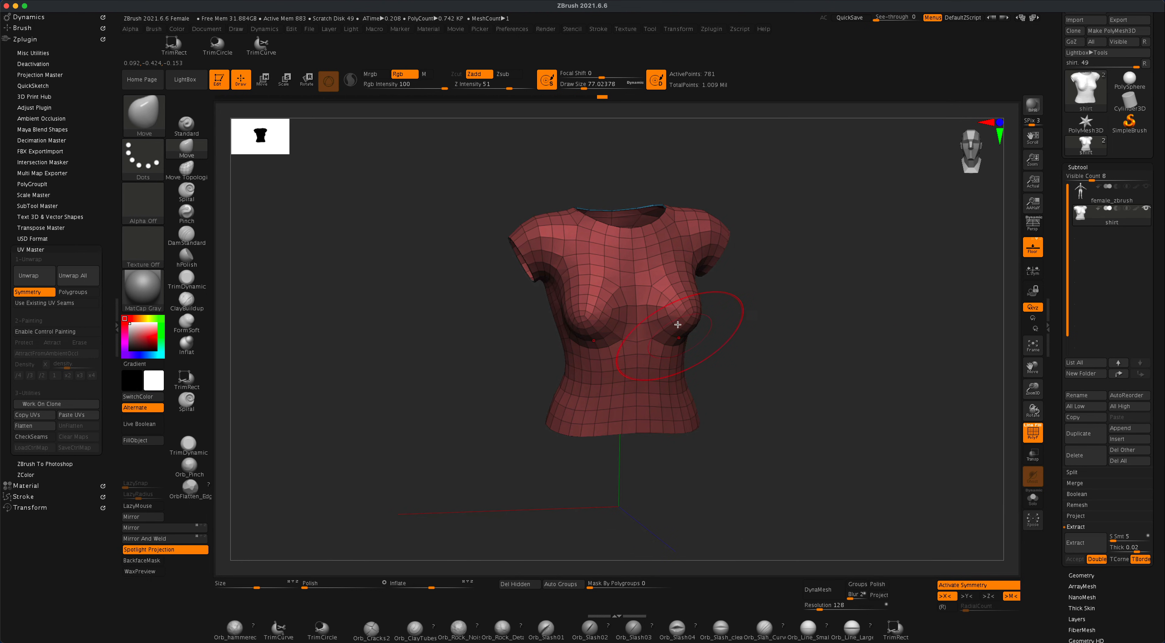
pyautogui.moveTo(741, 377); pyautogui.dragTo(637, 333)
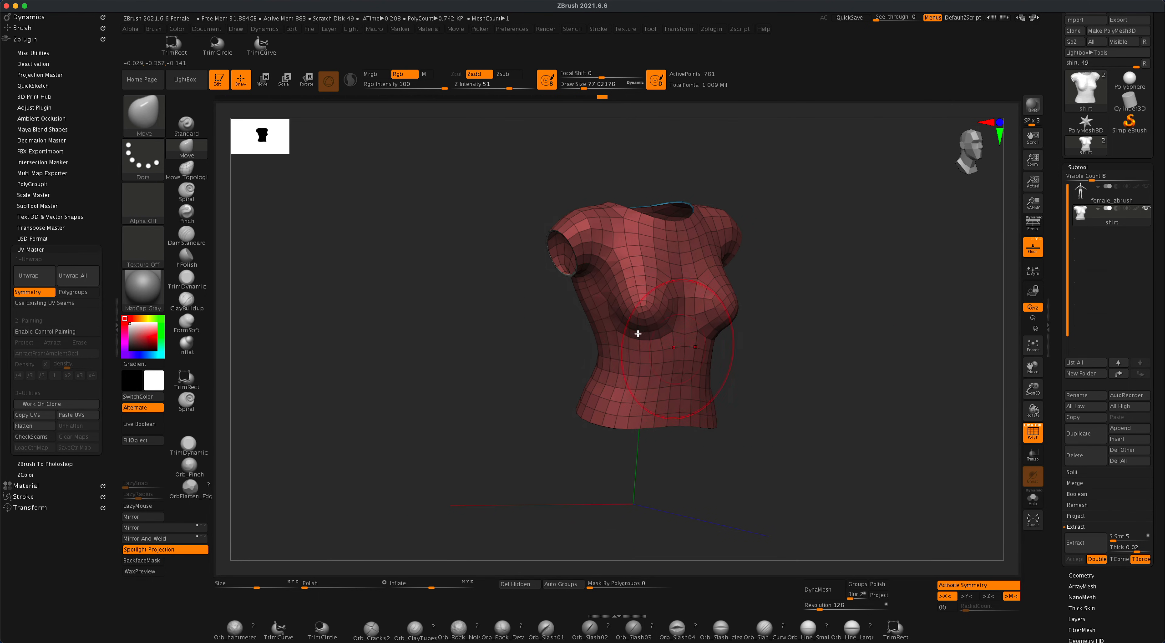
pyautogui.moveTo(713, 384); pyautogui.dragTo(814, 402)
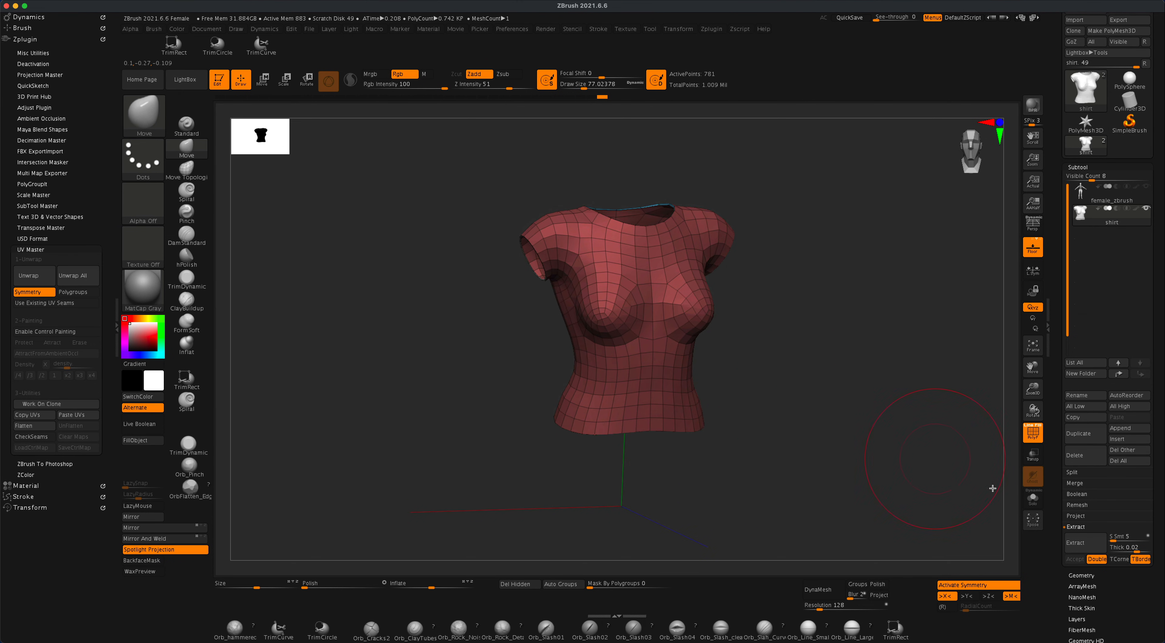
pyautogui.click(1086, 575)
pyautogui.moveTo(981, 275)
pyautogui.mouseDown()
pyautogui.moveTo(951, 282)
pyautogui.moveTo(977, 278)
pyautogui.mouseUp()
pyautogui.click(1091, 266)
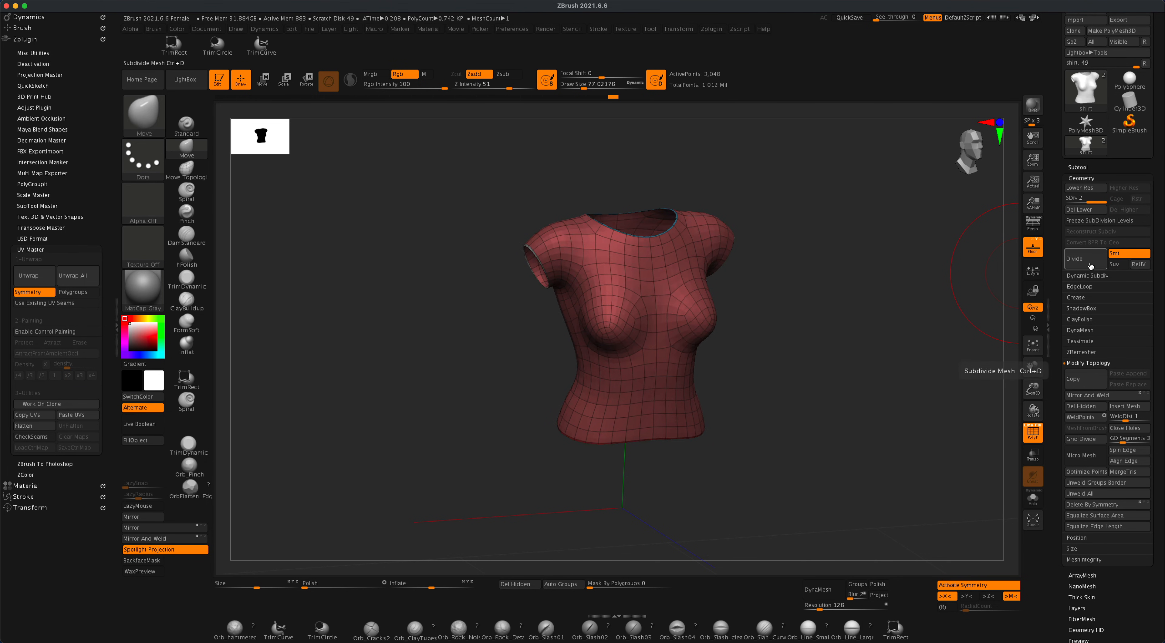
pyautogui.click(1090, 266)
pyautogui.click(1091, 266)
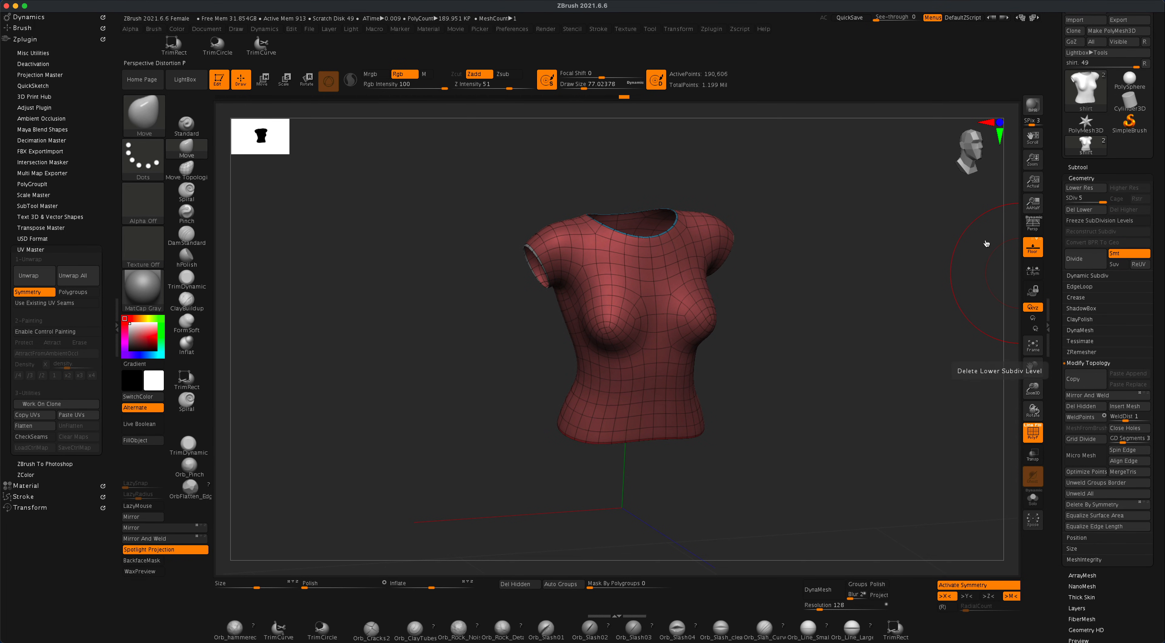
# Hide the polyframe lines on the subdivided shirt and choose the cg-cloth-1 brush.
pyautogui.click(1033, 434)
pyautogui.moveTo(874, 429)
pyautogui.mouseDown()
pyautogui.moveTo(829, 437)
pyautogui.moveTo(855, 429)
pyautogui.mouseUp()
pyautogui.moveTo(741, 234); pyautogui.dragTo(793, 349)
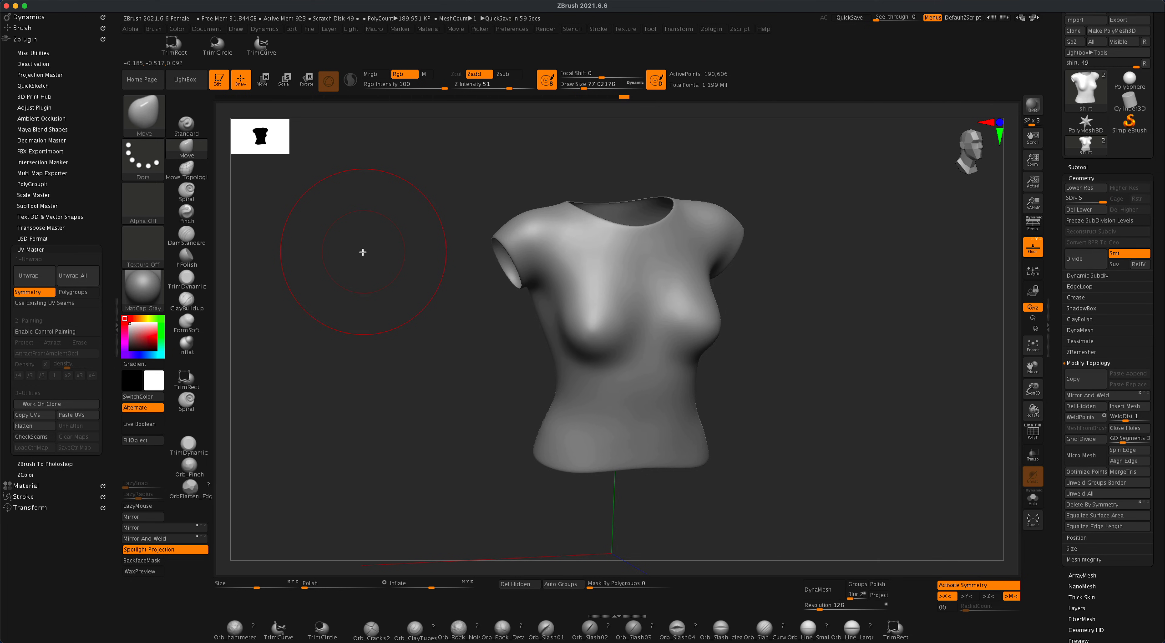
pyautogui.moveTo(363, 252)
pyautogui.mouseDown()
pyautogui.moveTo(356, 291)
pyautogui.moveTo(403, 326)
pyautogui.moveTo(385, 320)
pyautogui.mouseUp()
pyautogui.moveTo(474, 365); pyautogui.dragTo(474, 369)
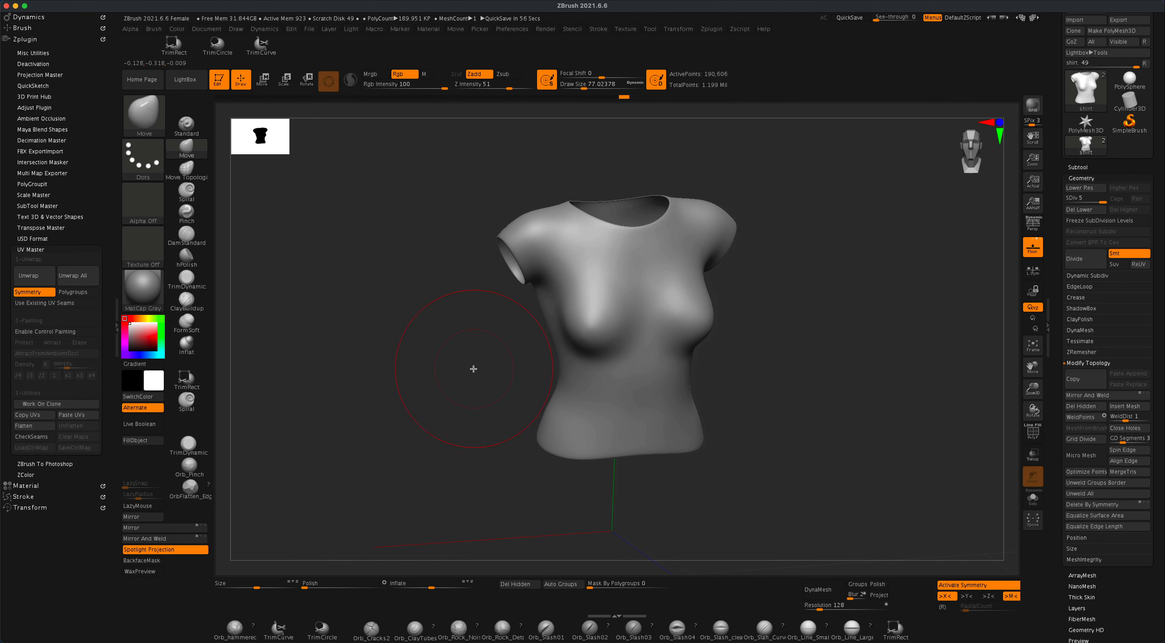
pyautogui.moveTo(474, 369); pyautogui.dragTo(389, 307)
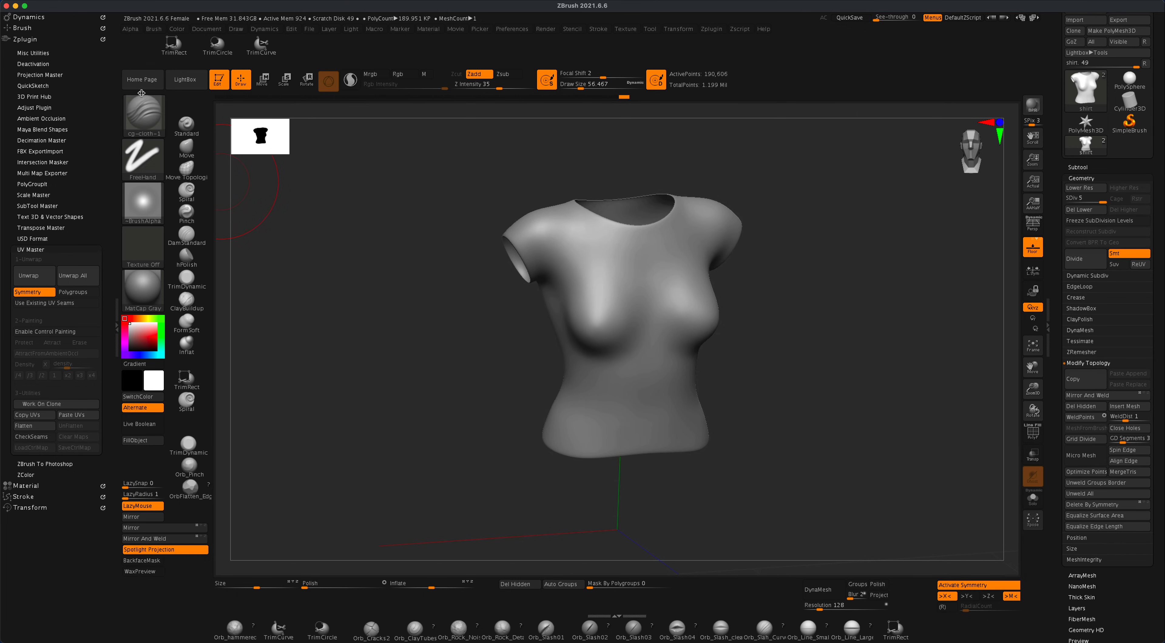
# Set up the cloth brush with a draw size of about 23, symmetry turned off and Z Intensity at 15.
pyautogui.click(142, 94)
pyautogui.press('s')
pyautogui.moveTo(406, 327); pyautogui.dragTo(398, 327)
pyautogui.moveTo(457, 360); pyautogui.dragTo(432, 362)
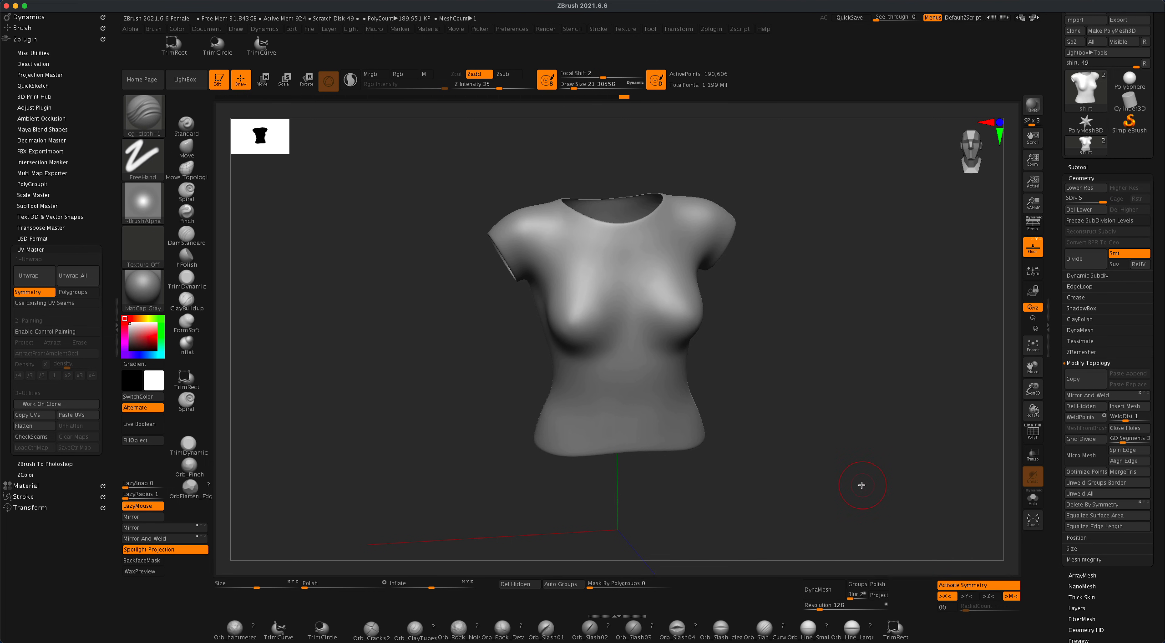
pyautogui.press('x')
pyautogui.moveTo(830, 459); pyautogui.dragTo(826, 450)
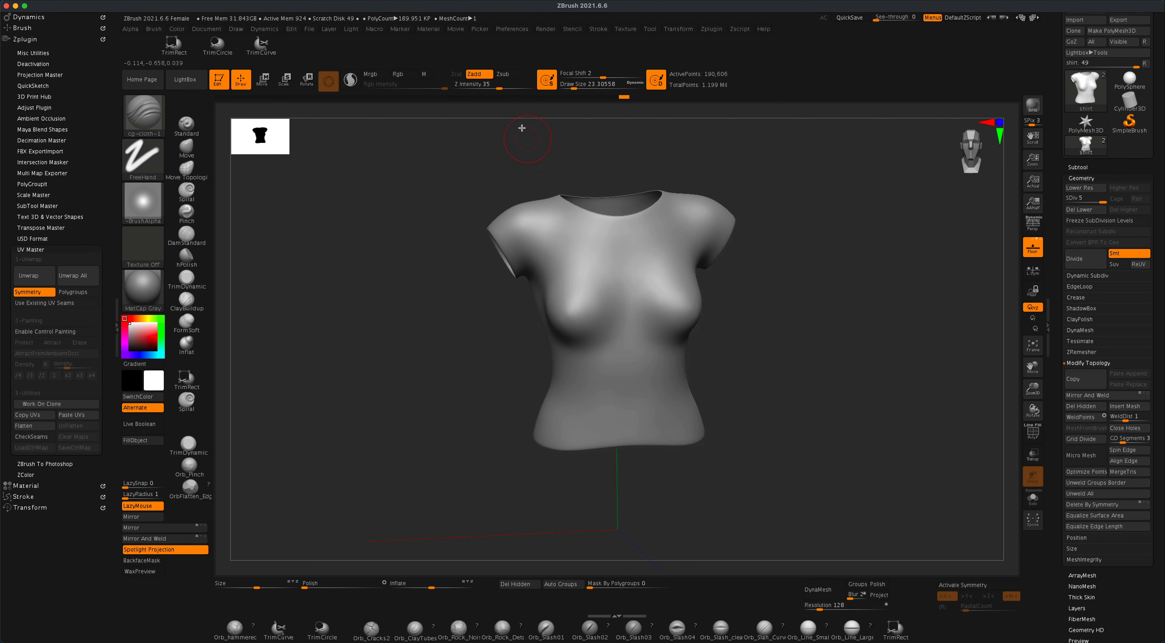
pyautogui.moveTo(500, 90); pyautogui.dragTo(486, 87)
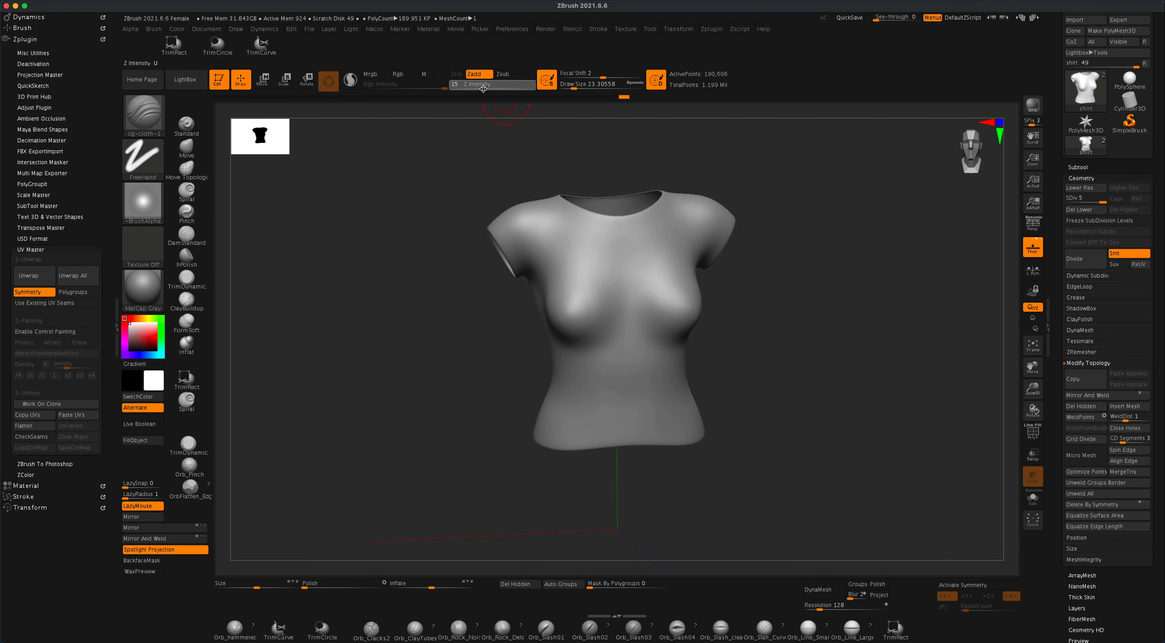
# Sculpt diagonal cloth folds across the front waist of the shirt and a short fold below the armhole.
pyautogui.moveTo(721, 354); pyautogui.dragTo(730, 349)
pyautogui.moveTo(554, 342); pyautogui.dragTo(681, 409)
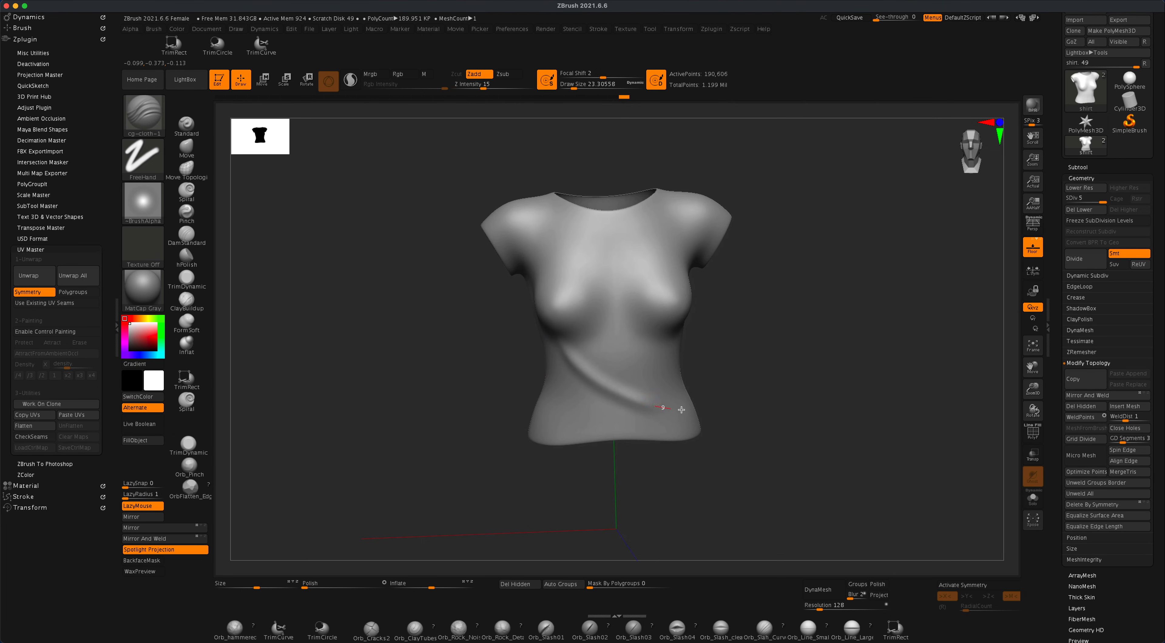
pyautogui.moveTo(556, 364)
pyautogui.mouseDown()
pyautogui.moveTo(564, 383)
pyautogui.moveTo(769, 422)
pyautogui.moveTo(746, 417)
pyautogui.moveTo(725, 378)
pyautogui.moveTo(741, 341)
pyautogui.moveTo(754, 347)
pyautogui.moveTo(723, 335)
pyautogui.moveTo(837, 338)
pyautogui.moveTo(795, 306)
pyautogui.mouseUp()
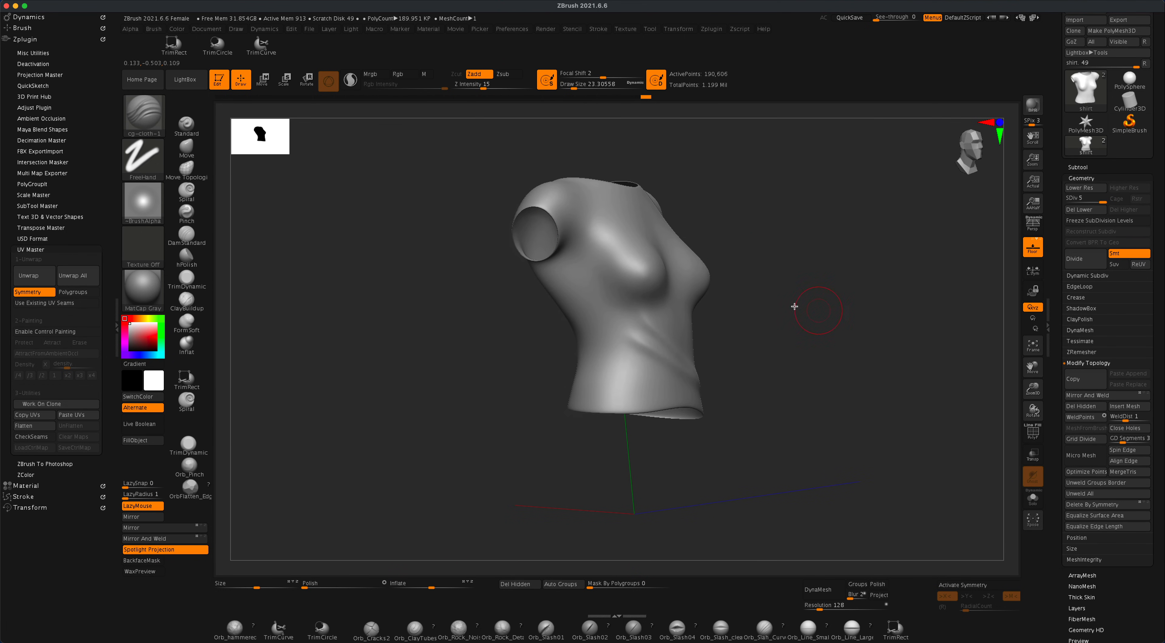
pyautogui.moveTo(592, 265)
pyautogui.mouseDown()
pyautogui.moveTo(570, 285)
pyautogui.moveTo(538, 281)
pyautogui.mouseUp()
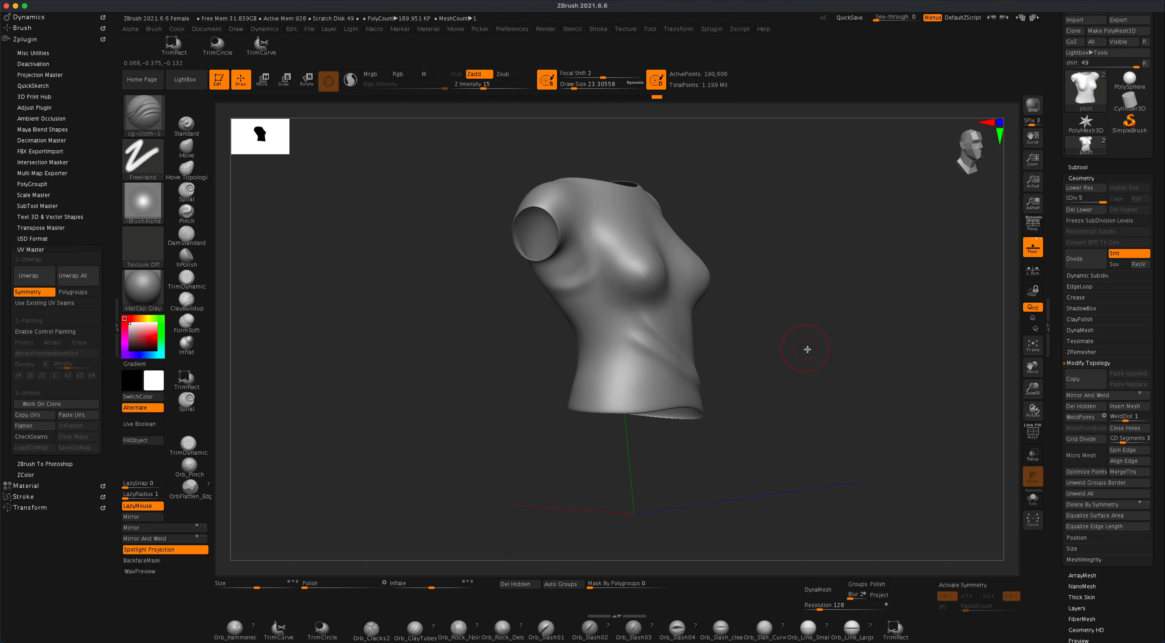
# Lower the brush's Z Intensity to 12 and sculpt diagonal folds across the shirt's lower back.
pyautogui.moveTo(808, 349); pyautogui.dragTo(658, 343)
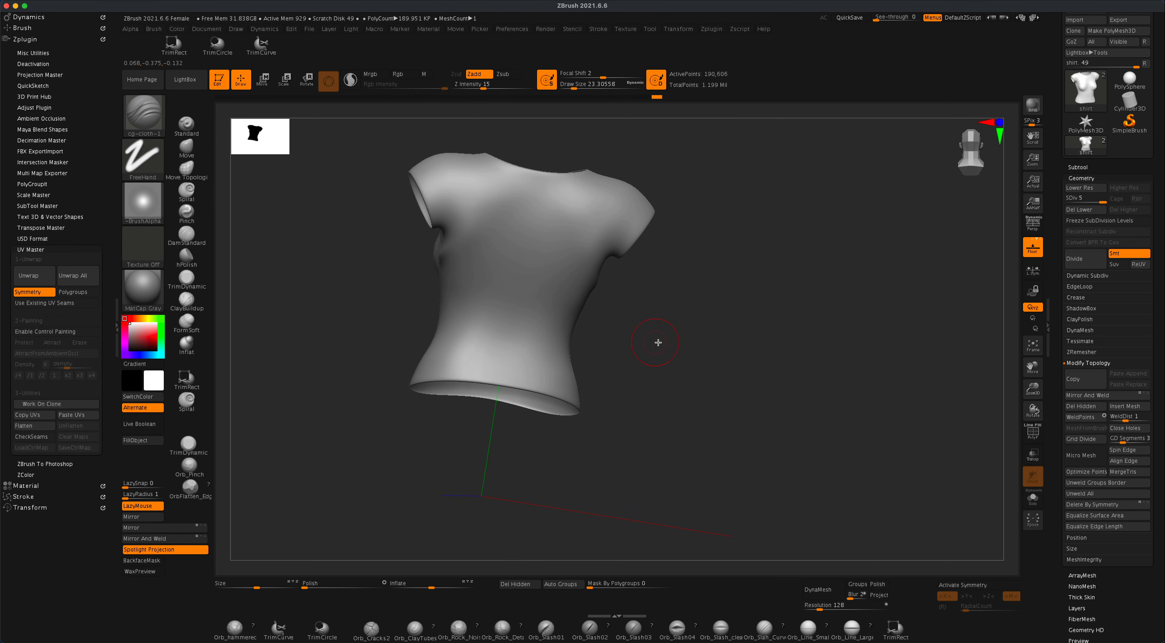
pyautogui.moveTo(483, 89); pyautogui.dragTo(480, 89)
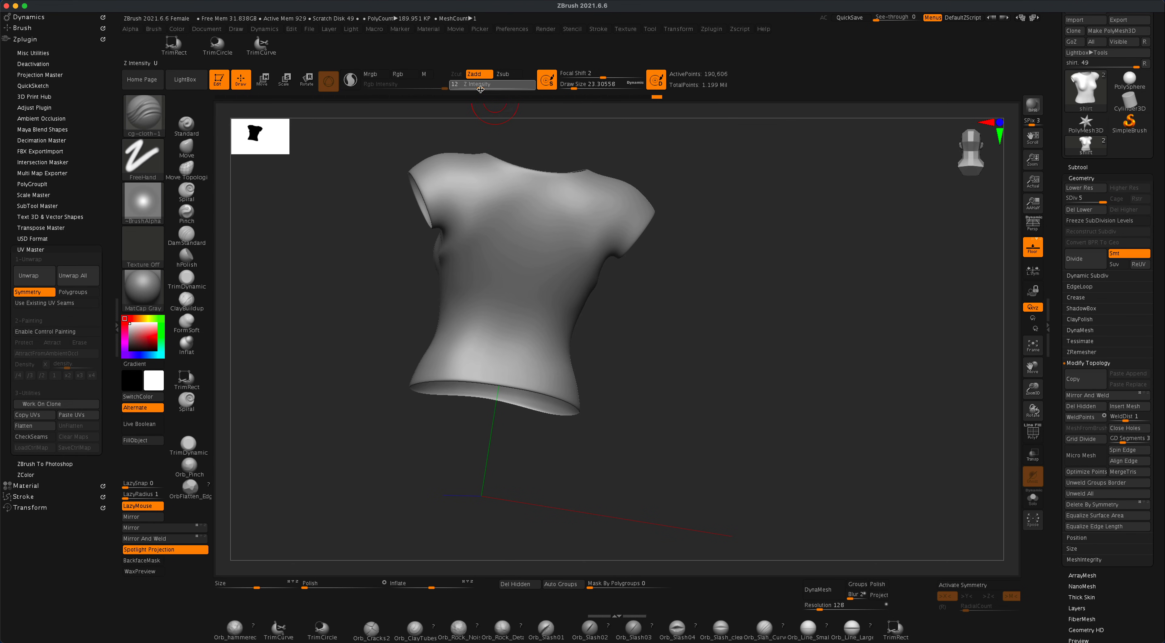
pyautogui.moveTo(649, 338); pyautogui.dragTo(741, 384)
pyautogui.moveTo(572, 340)
pyautogui.mouseDown()
pyautogui.moveTo(497, 397)
pyautogui.moveTo(527, 400)
pyautogui.mouseUp()
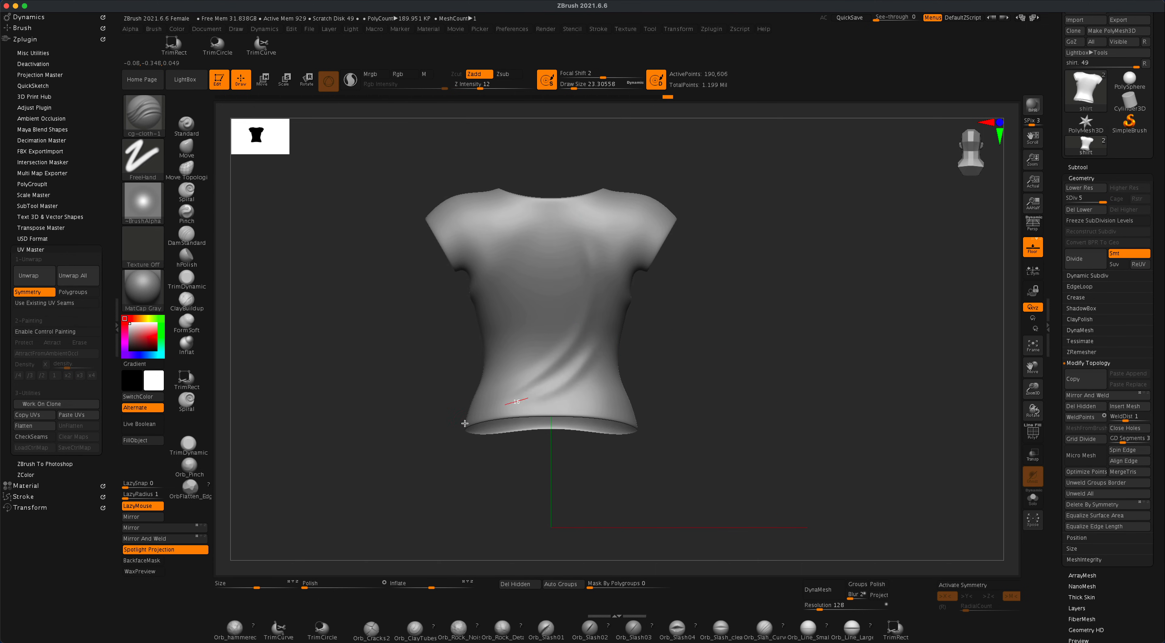
pyautogui.moveTo(716, 356); pyautogui.dragTo(627, 359)
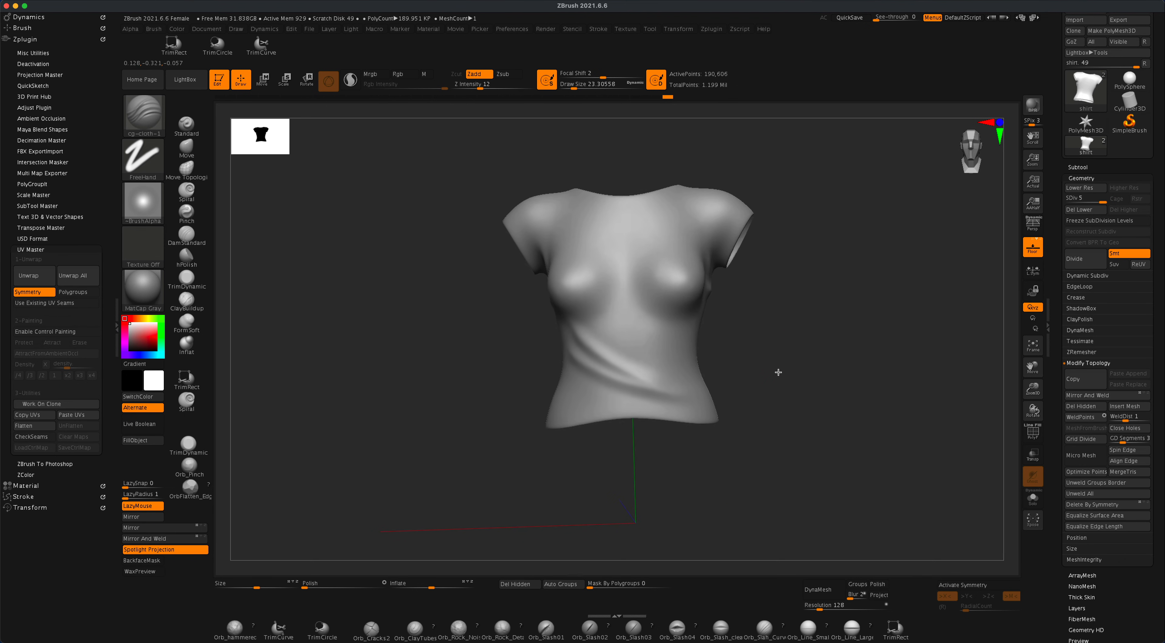
pyautogui.moveTo(777, 370); pyautogui.dragTo(814, 398)
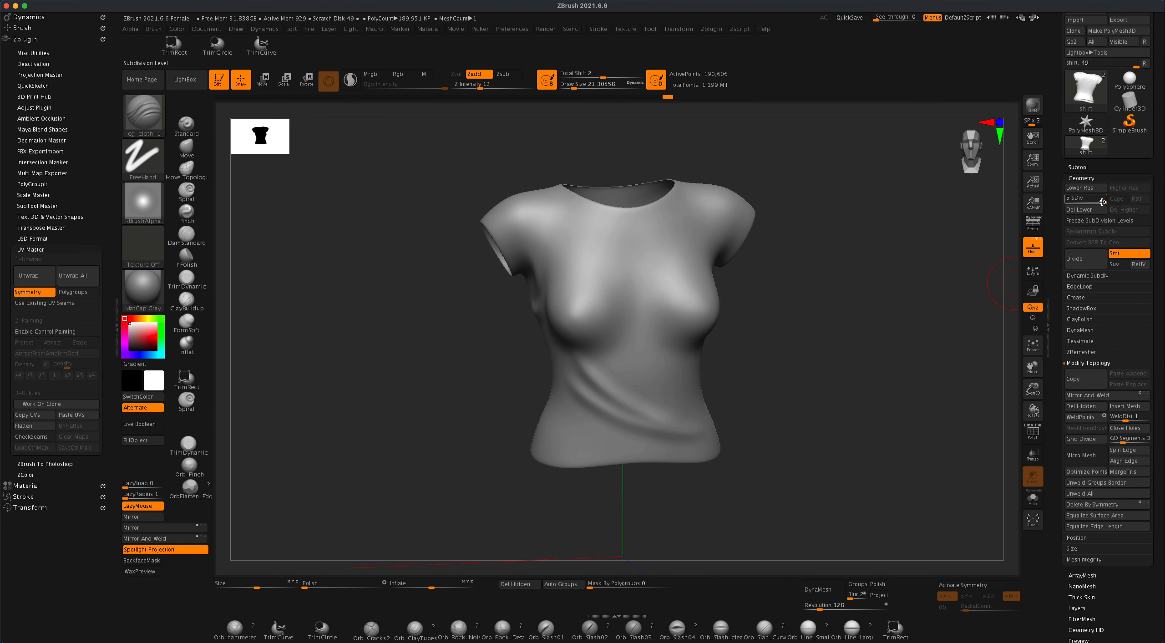
pyautogui.moveTo(941, 250); pyautogui.dragTo(840, 334)
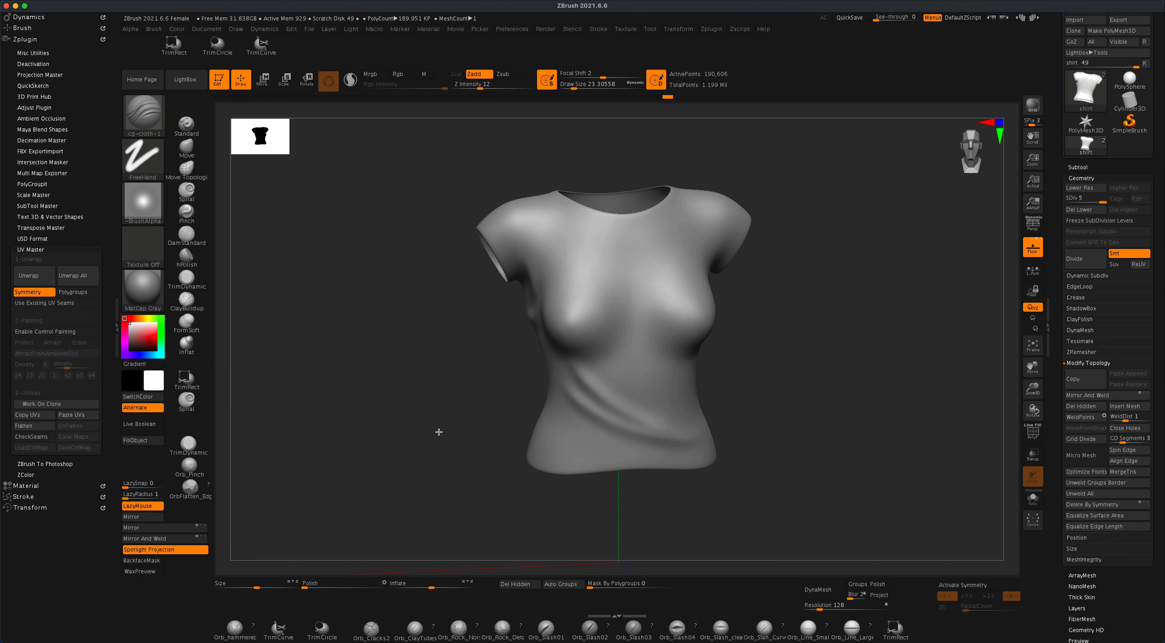
pyautogui.moveTo(439, 432); pyautogui.dragTo(436, 429)
pyautogui.moveTo(777, 409); pyautogui.dragTo(768, 384)
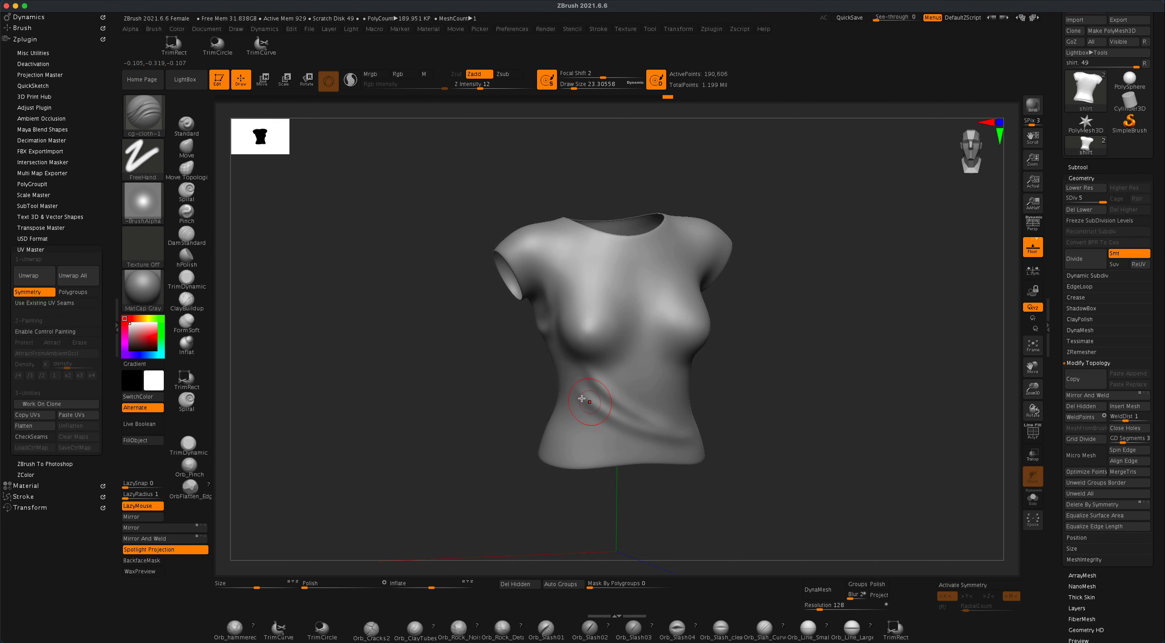
pyautogui.moveTo(764, 429); pyautogui.dragTo(813, 420)
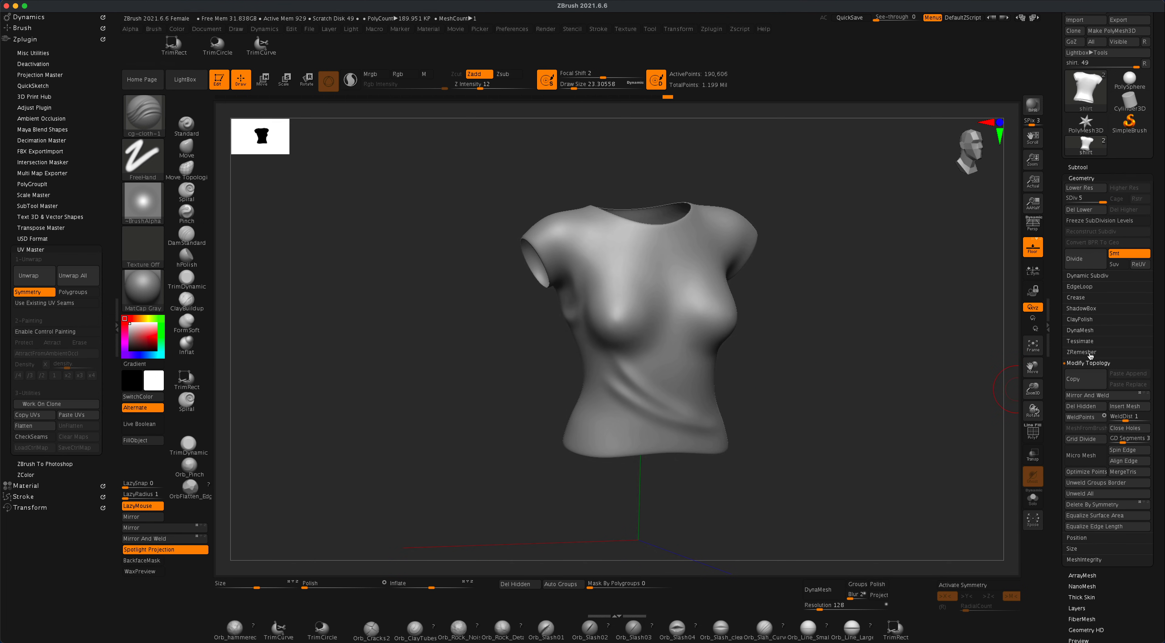
pyautogui.moveTo(913, 421); pyautogui.dragTo(892, 424)
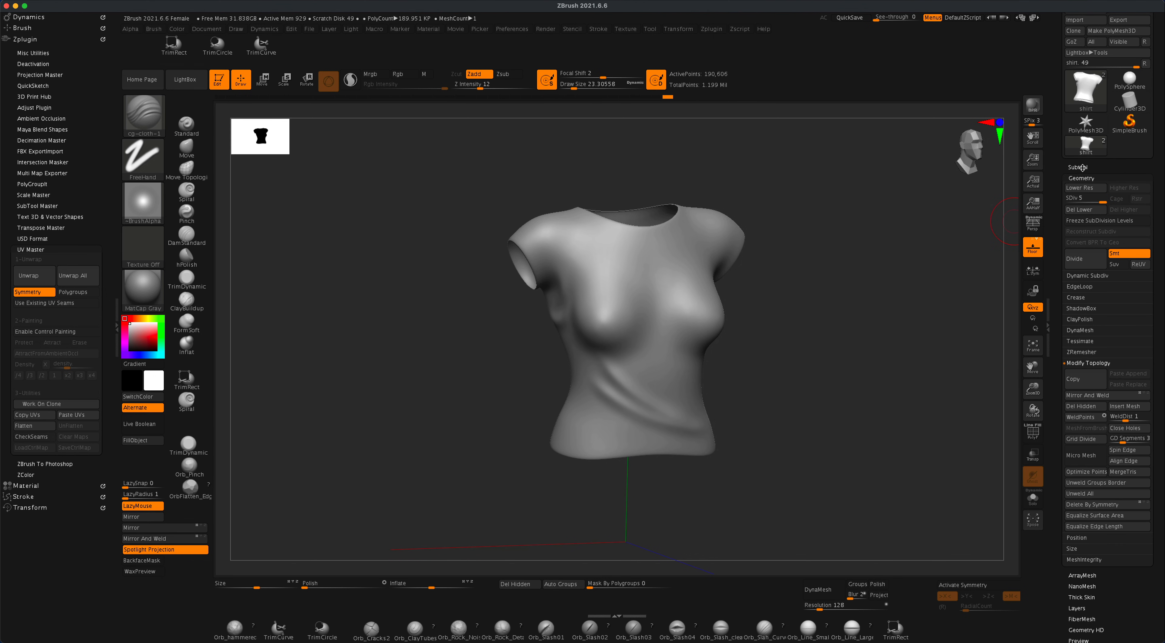
pyautogui.moveTo(759, 345); pyautogui.dragTo(749, 338)
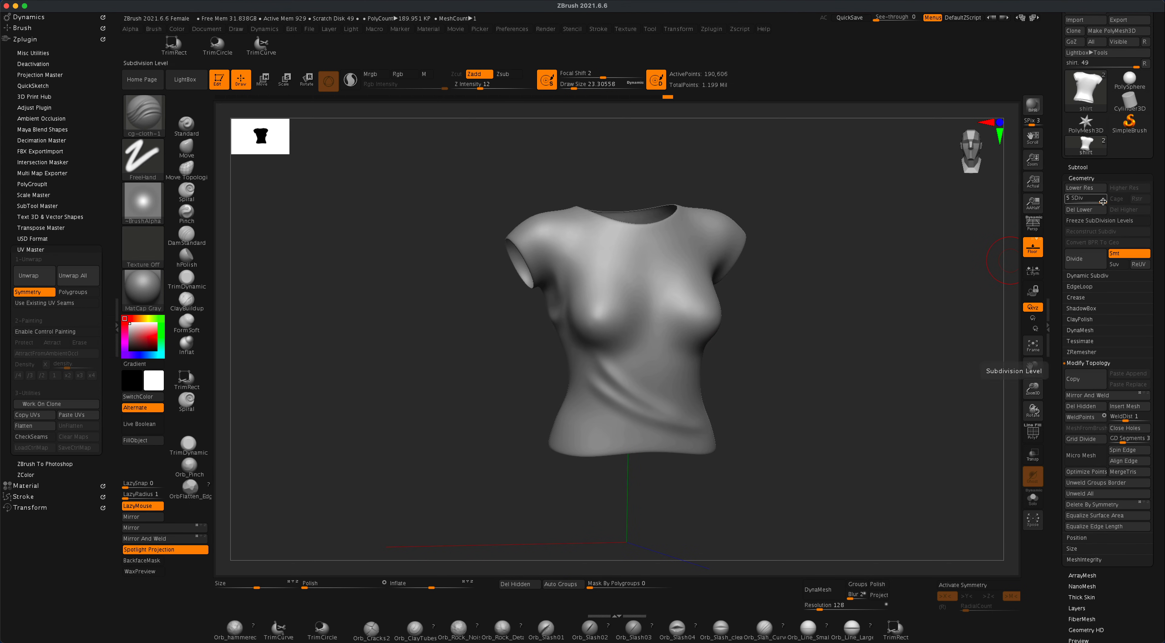
# Drop the shirt to subdivision level 1 and create its tangent normal map with SmoothUV and SNormals on.
pyautogui.moveTo(1102, 202); pyautogui.dragTo(1072, 201)
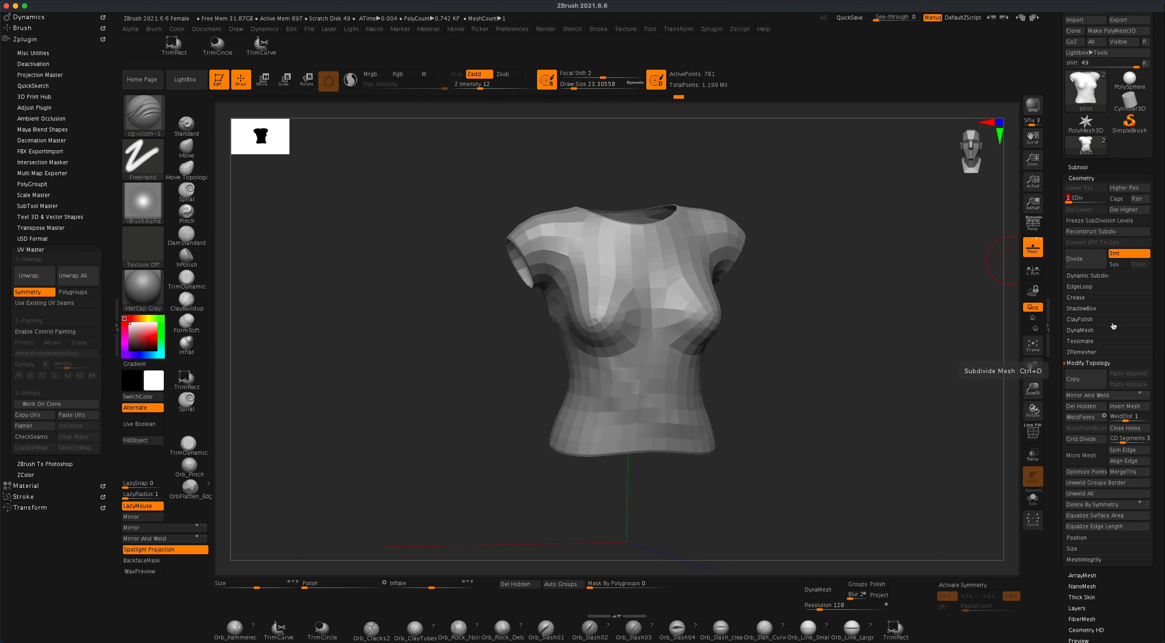
pyautogui.scroll(-10, 1153, 453)
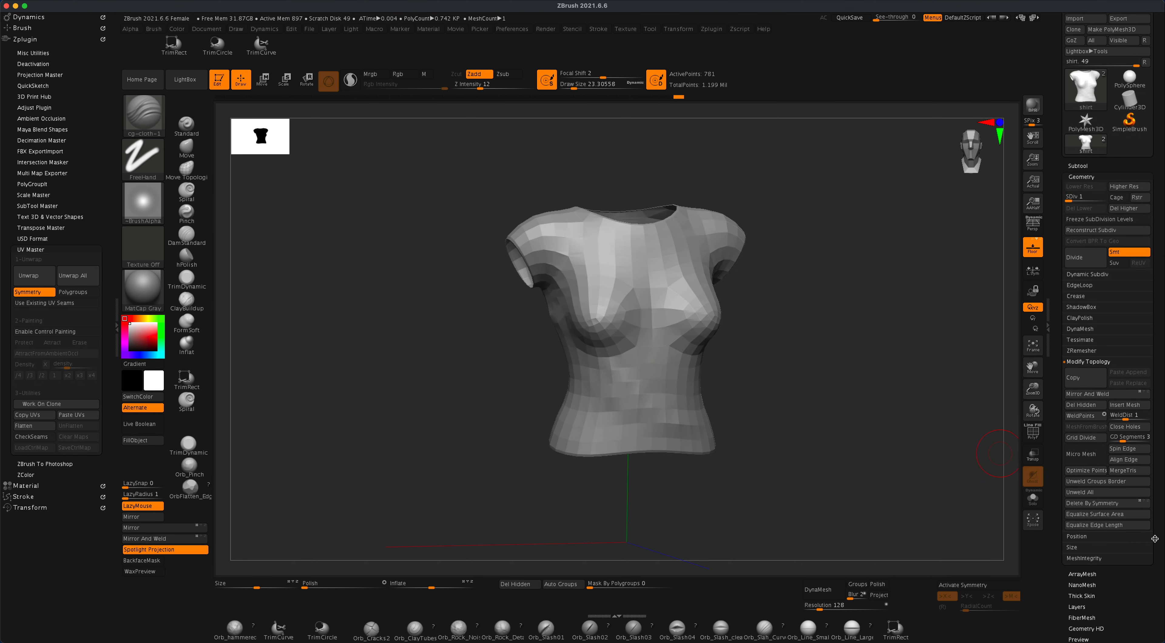
pyautogui.scroll(1, 1136, 377)
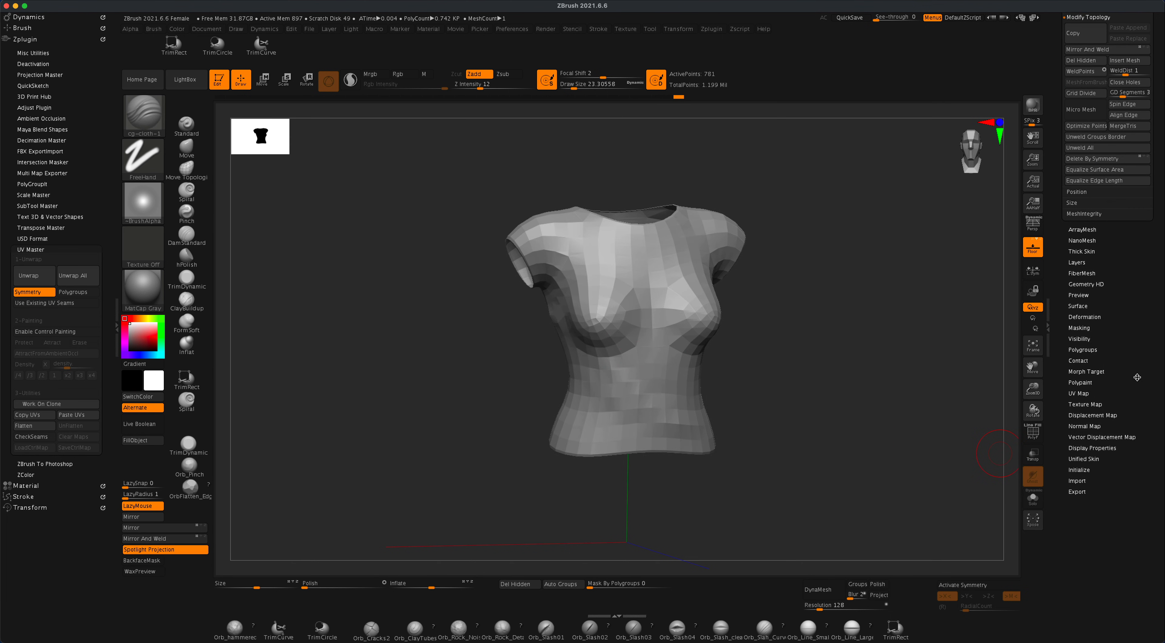
pyautogui.click(1082, 426)
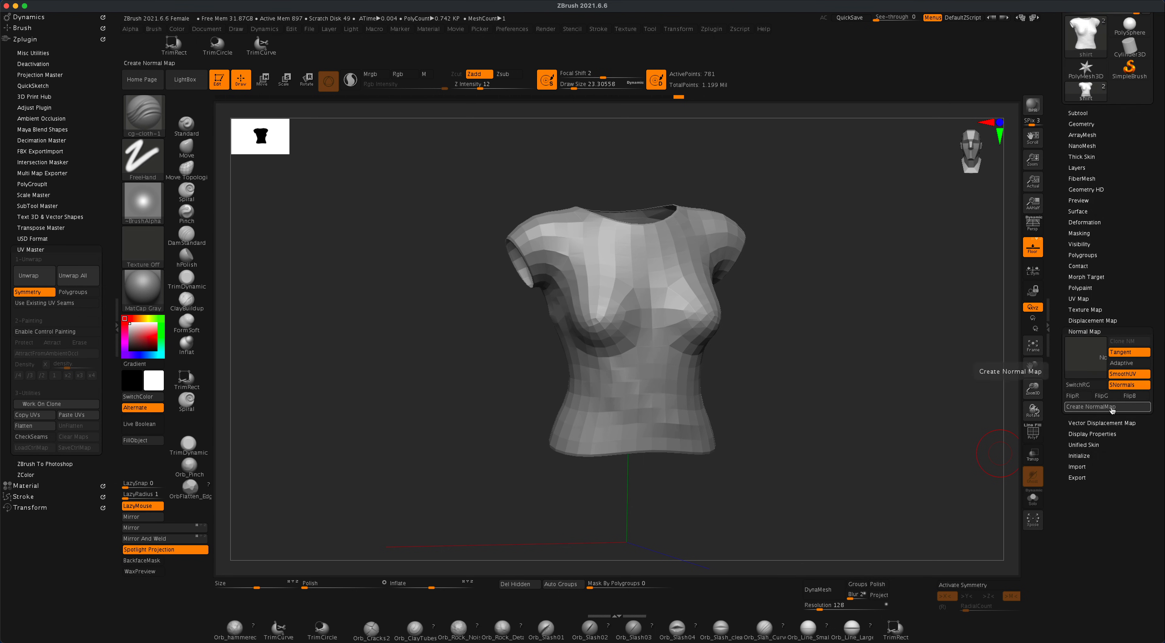
pyautogui.click(1112, 407)
# Clone the shirt's normal map into the textures and flip it vertically for export.
pyautogui.moveTo(1086, 359)
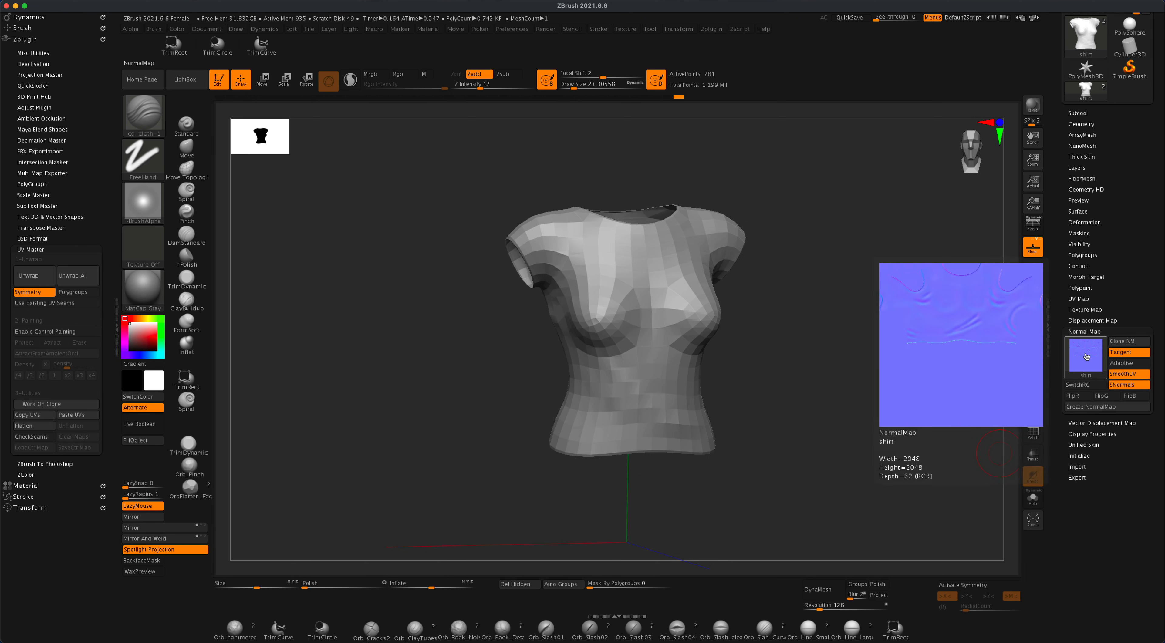
pyautogui.click(1129, 342)
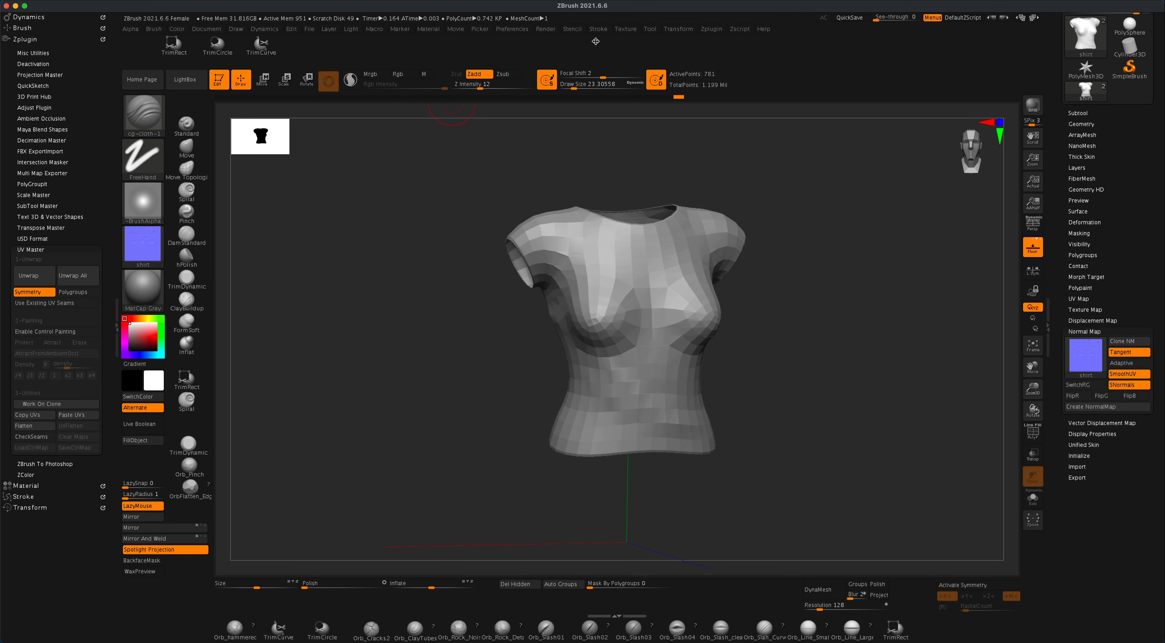
pyautogui.click(626, 29)
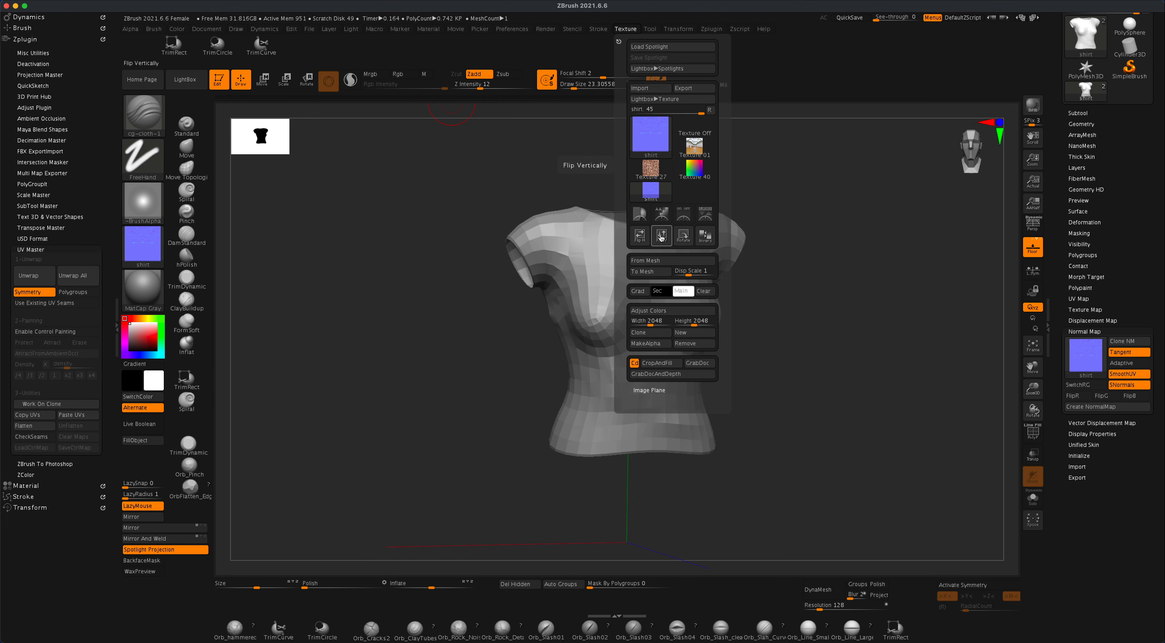
pyautogui.click(661, 238)
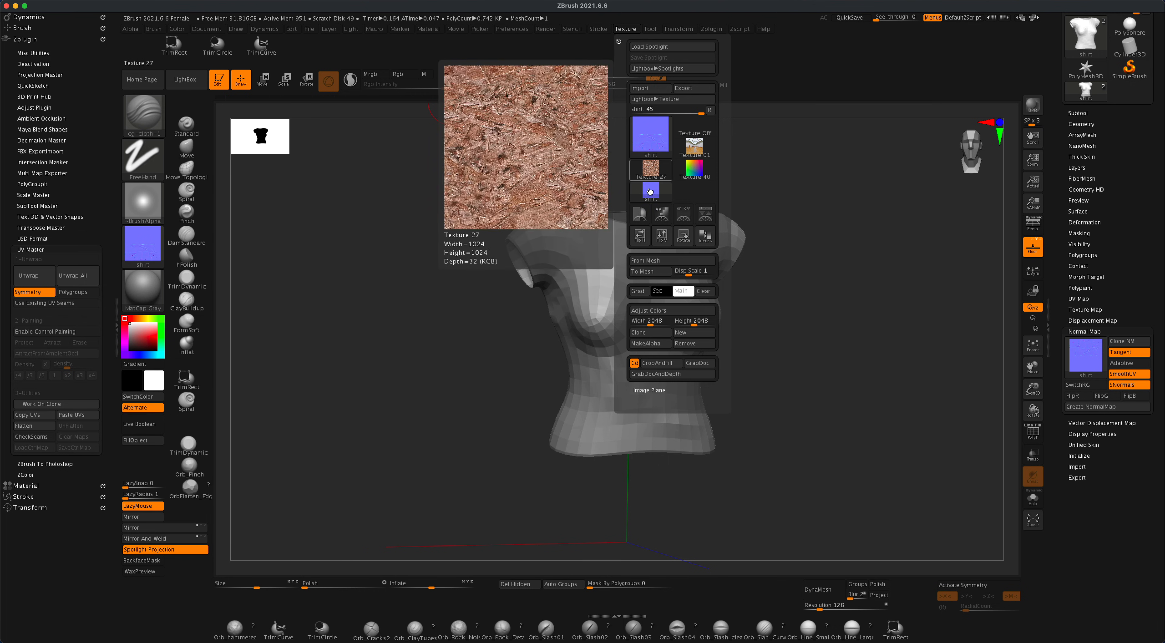
pyautogui.moveTo(654, 132)
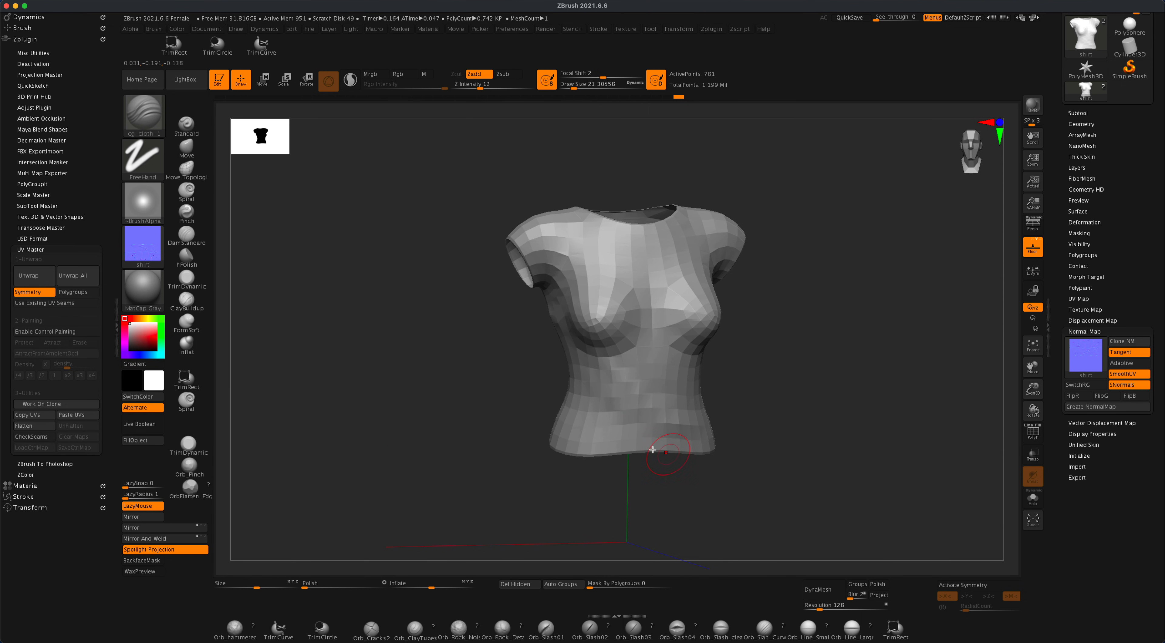
# Return the shirt to subdivision level 5 and view the sculpted folds from several angles.
pyautogui.moveTo(833, 380)
pyautogui.mouseDown()
pyautogui.moveTo(819, 416)
pyautogui.moveTo(1060, 239)
pyautogui.mouseUp()
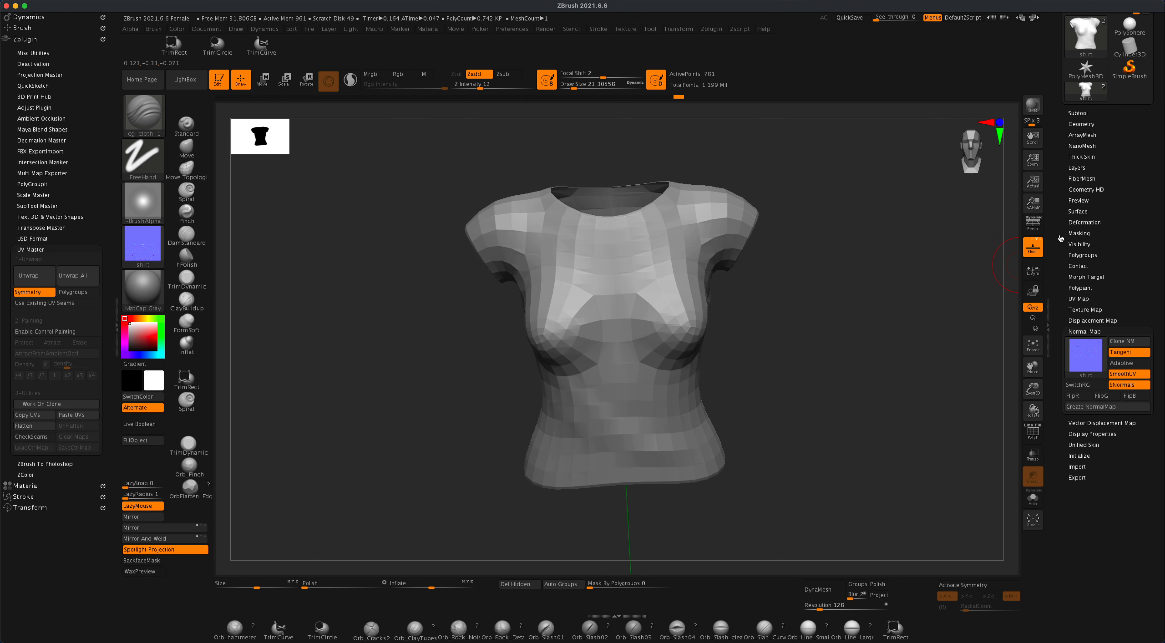
pyautogui.click(1078, 113)
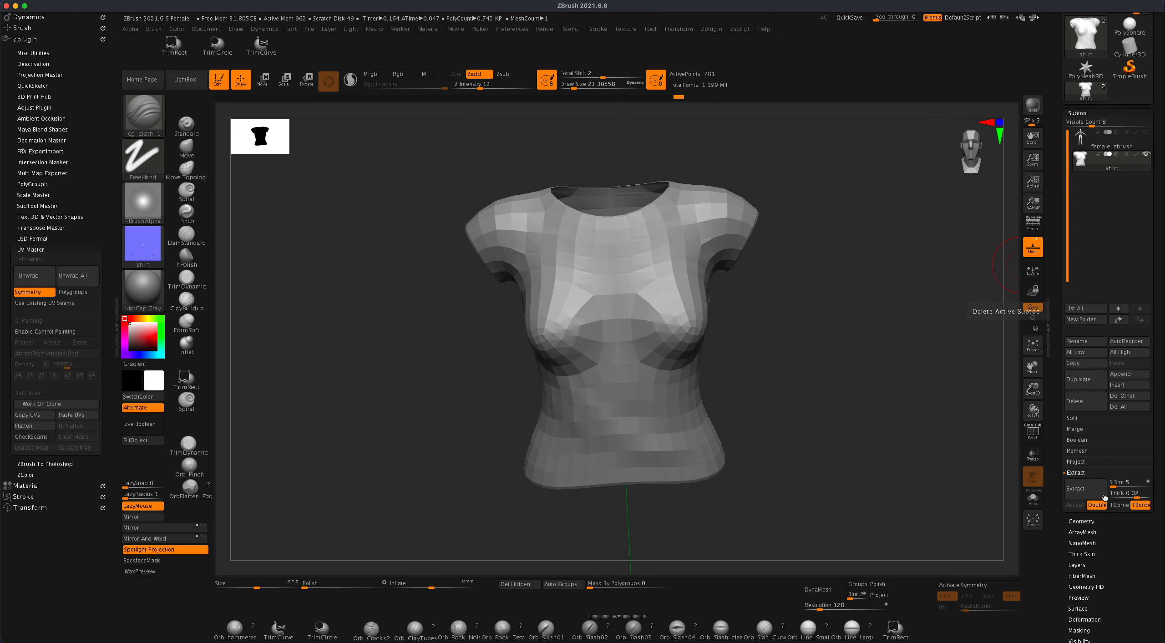
pyautogui.click(1088, 520)
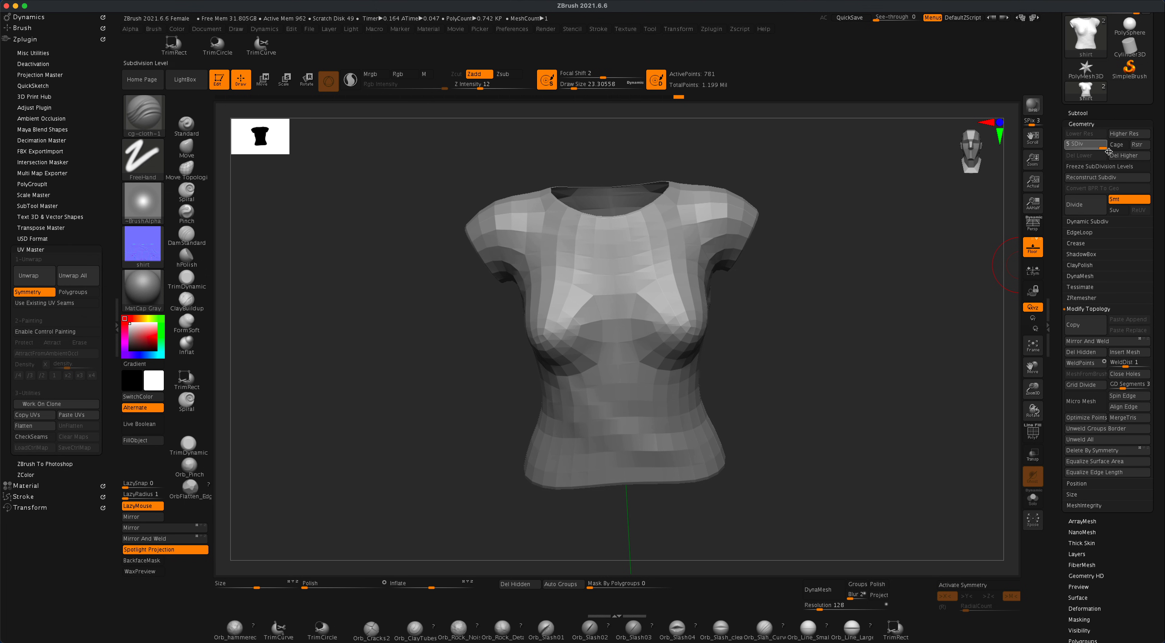
pyautogui.click(1107, 151)
pyautogui.moveTo(793, 390); pyautogui.dragTo(804, 364)
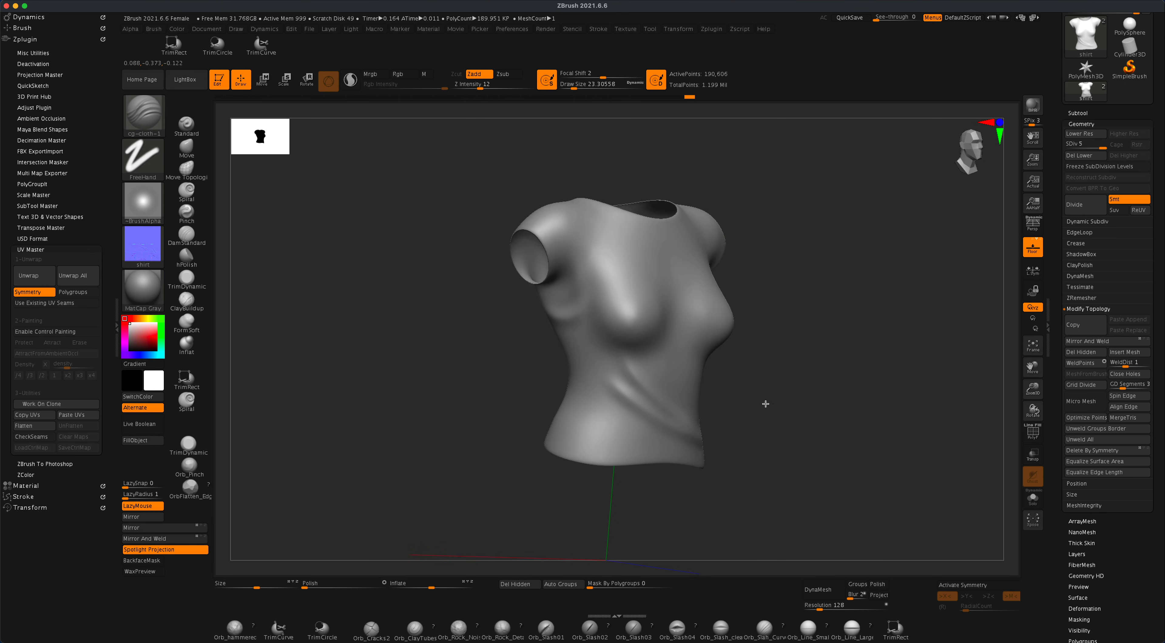
pyautogui.moveTo(698, 104); pyautogui.dragTo(770, 402)
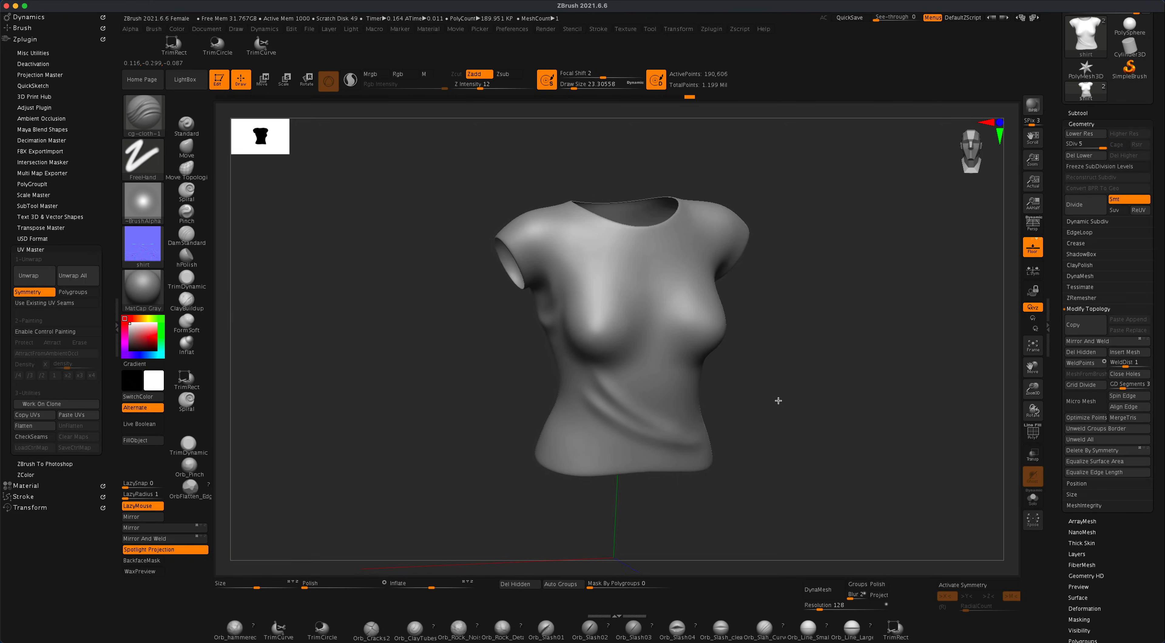